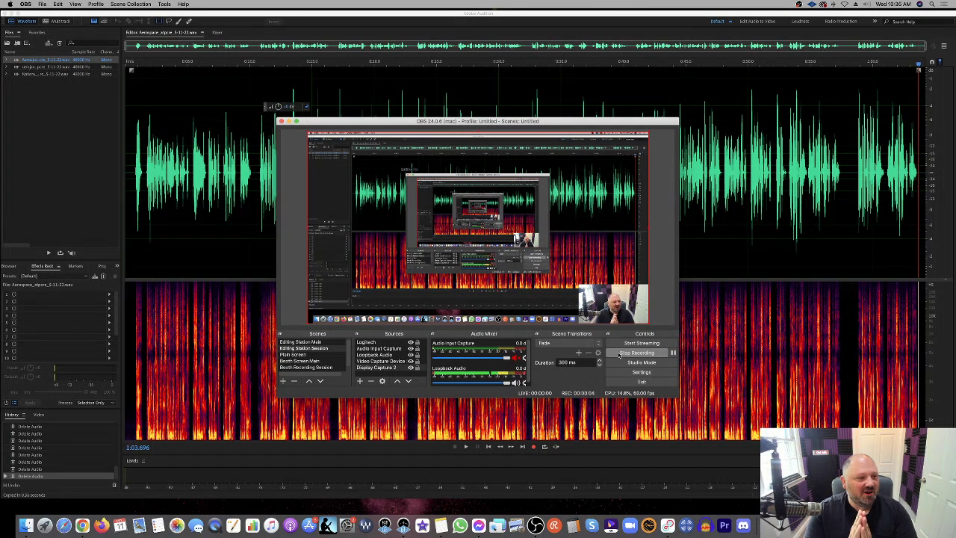
# Step: Switch to Adobe Audition and open the Audio Hardware preferences
pyautogui.click(288, 122)
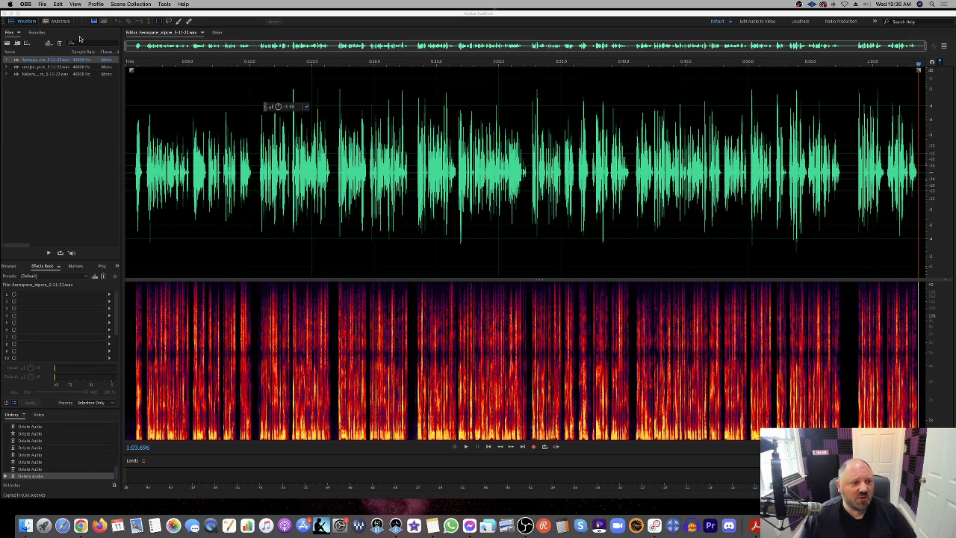
pyautogui.click(28, 13)
pyautogui.click(10, 4)
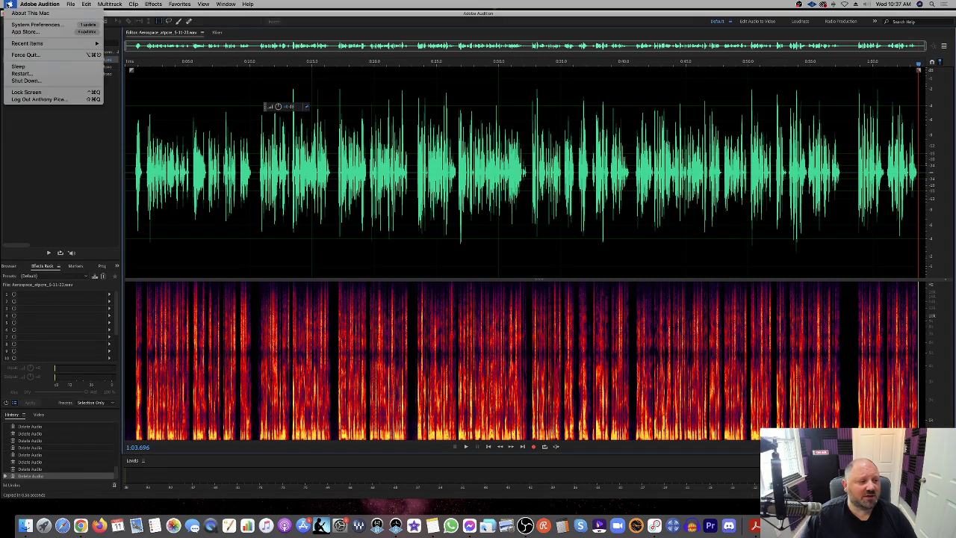
pyautogui.moveTo(39, 4)
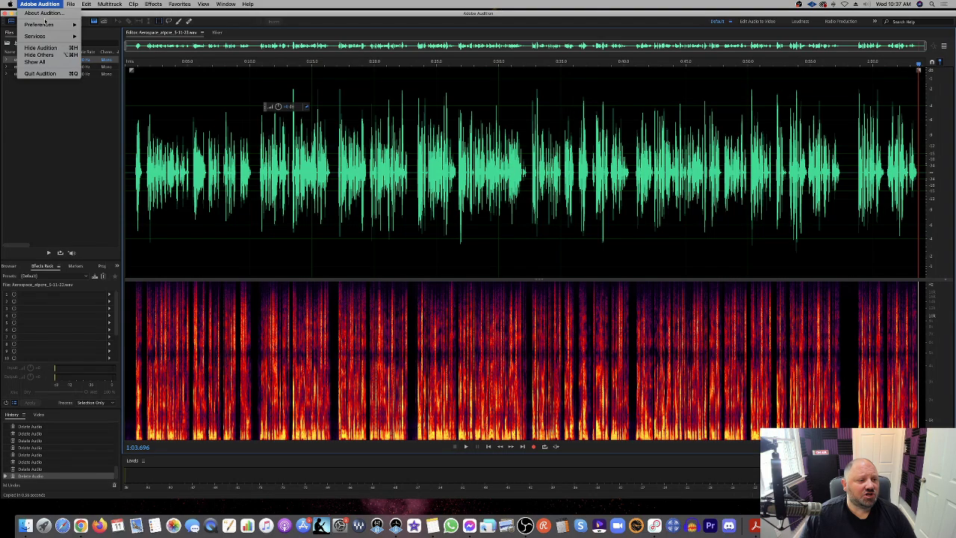
pyautogui.moveTo(38, 24)
pyautogui.click(108, 50)
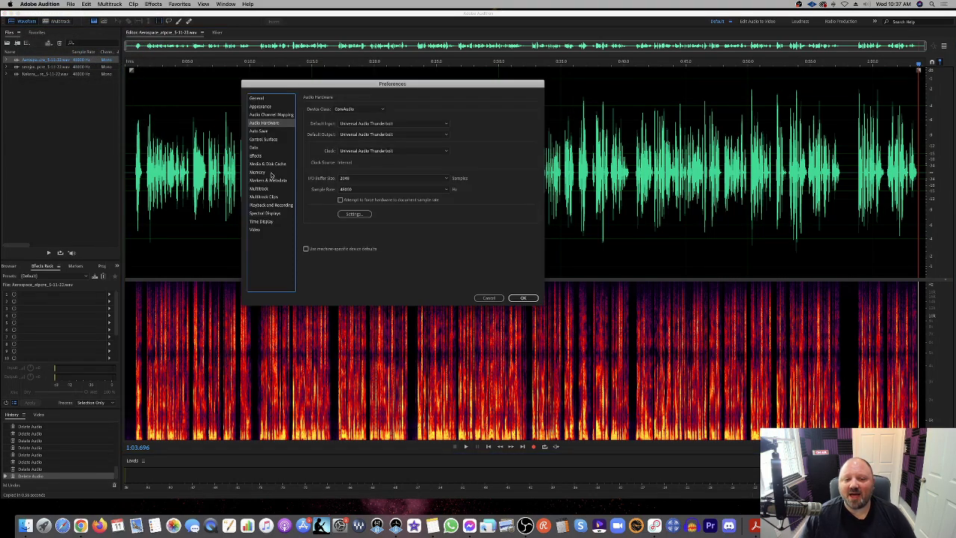
# Step: Map the left (mono) channel of the default stereo input to Universal Audio Thunderbolt MIC/LINE 2 and accept the preferences
pyautogui.click(292, 116)
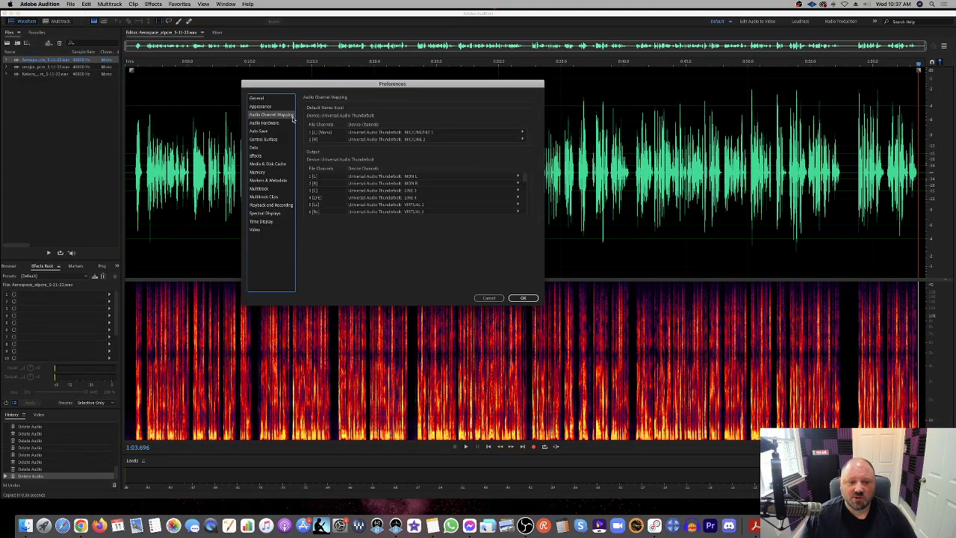
pyautogui.click(523, 133)
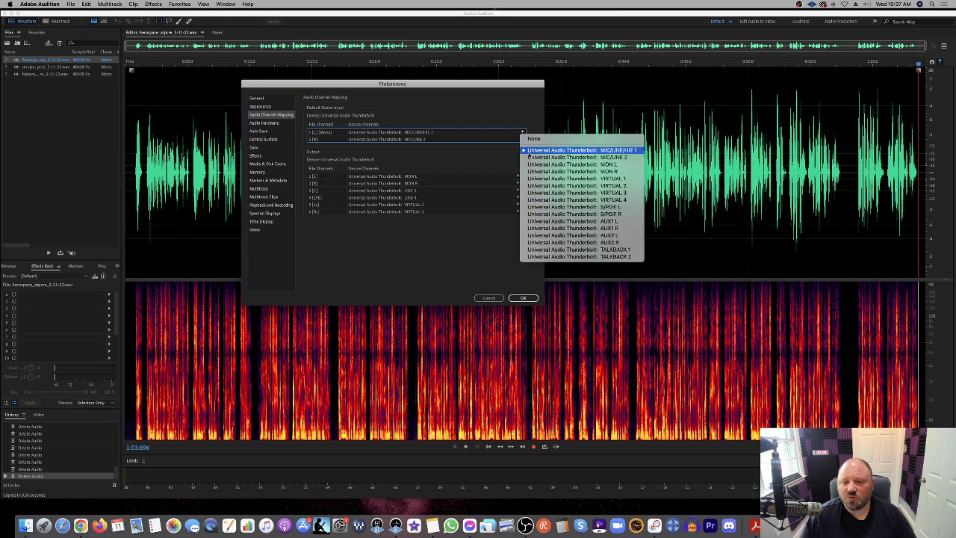
pyautogui.click(529, 157)
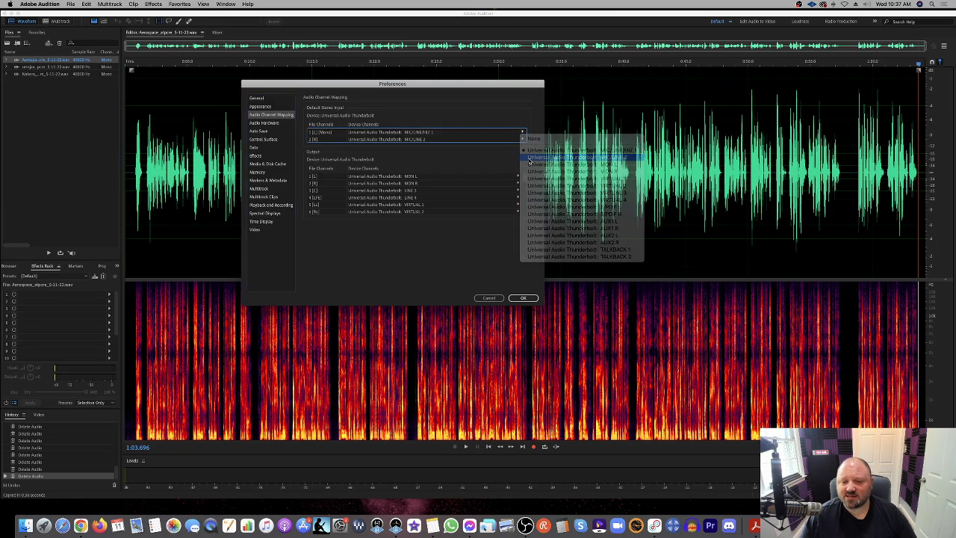
pyautogui.click(523, 298)
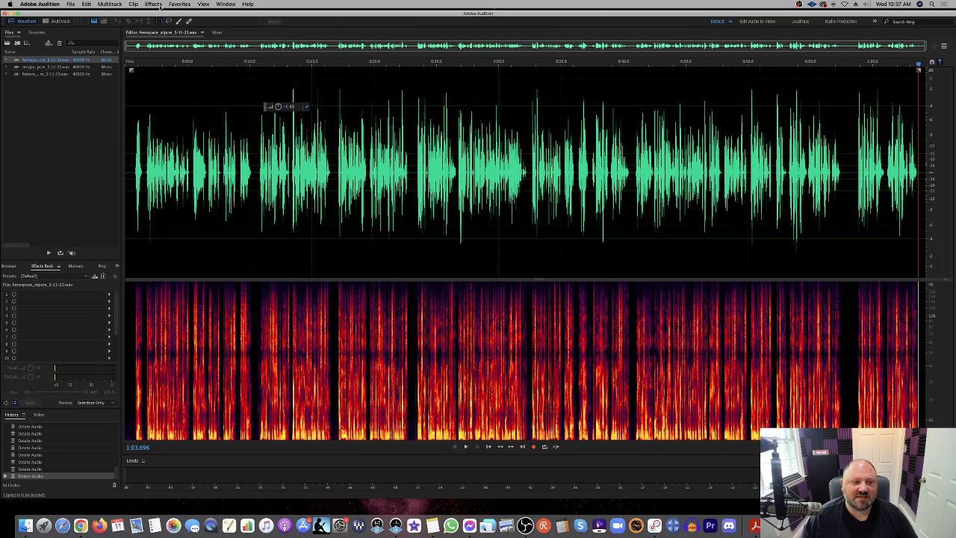
# Step: Hide the Level Meters and show them again
pyautogui.click(217, 5)
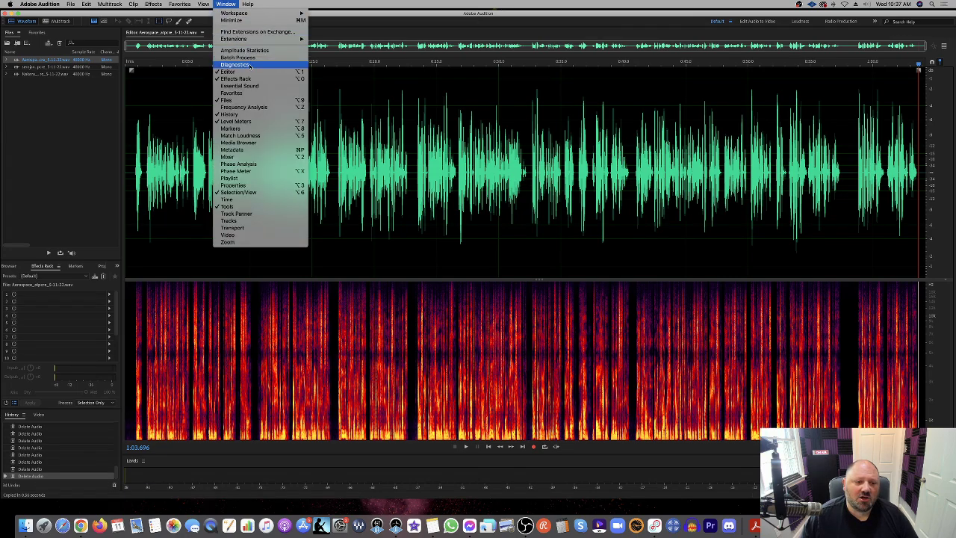
pyautogui.click(256, 122)
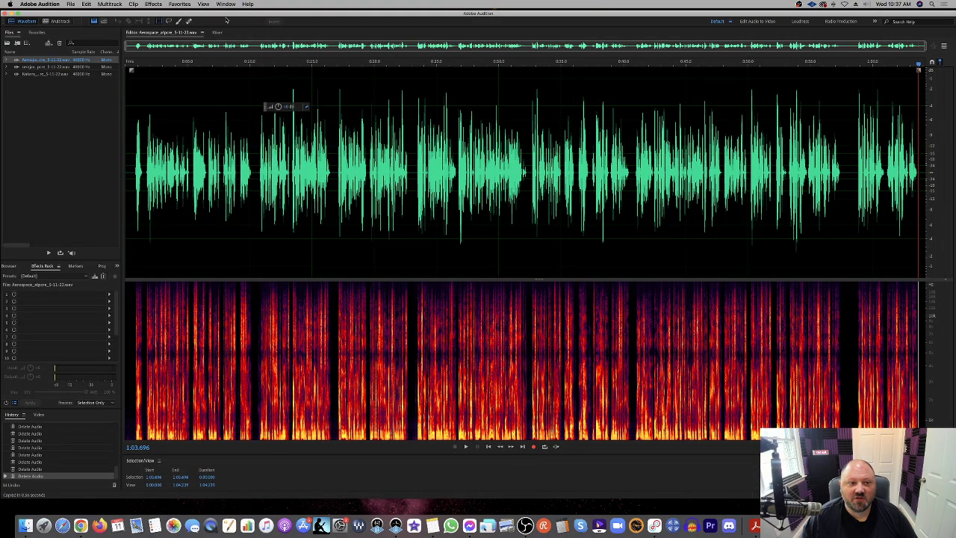
pyautogui.click(230, 4)
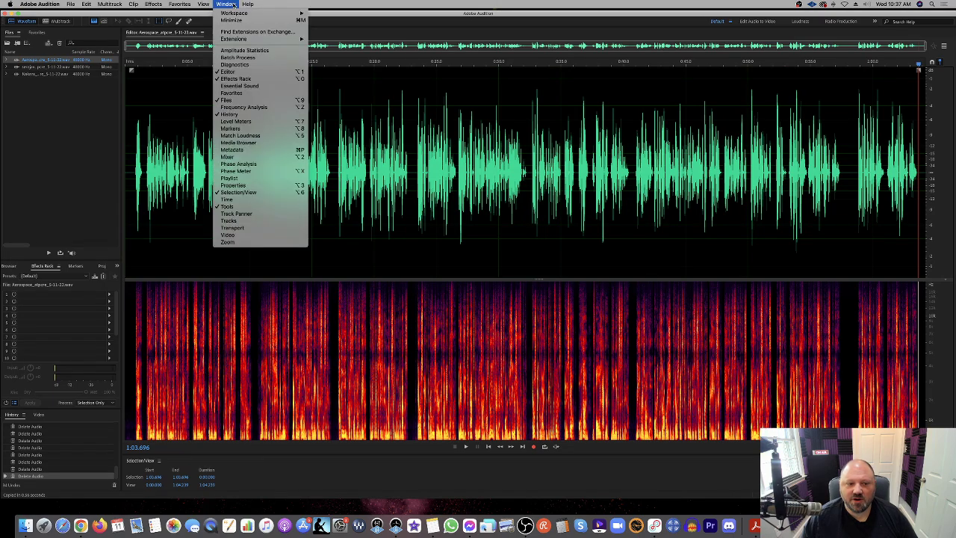
pyautogui.click(237, 121)
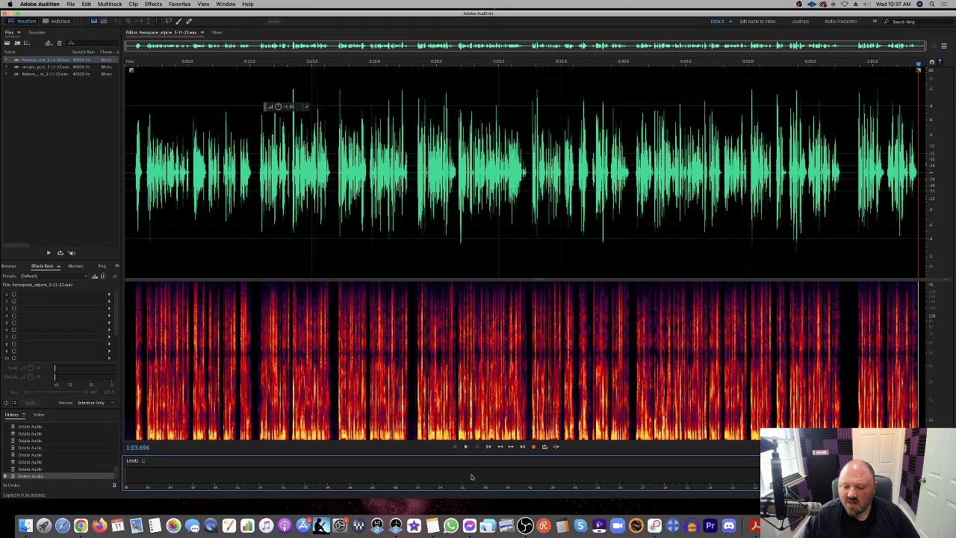
# Step: Check the level meters with the live input signal and during a short playback from the start of the recorded speech
pyautogui.doubleClick(472, 477)
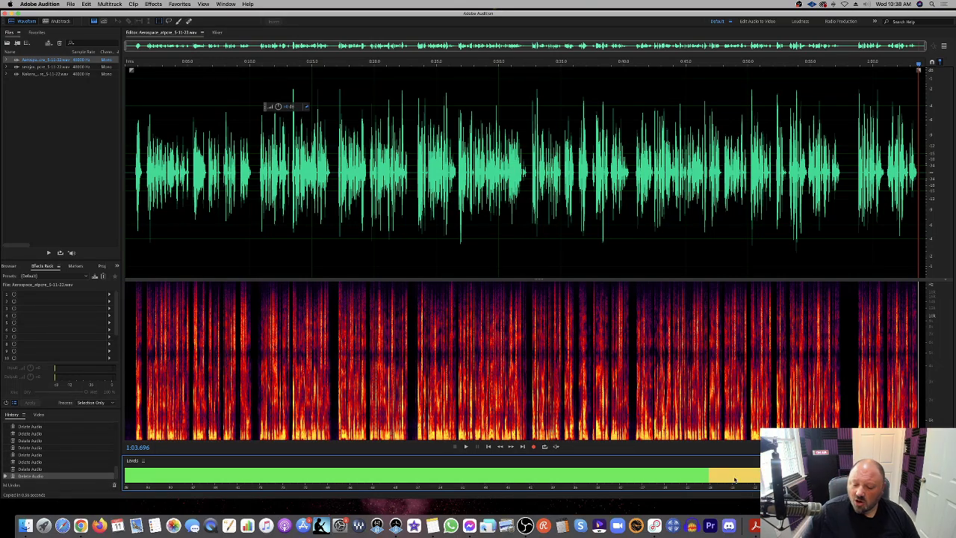
pyautogui.click(734, 480)
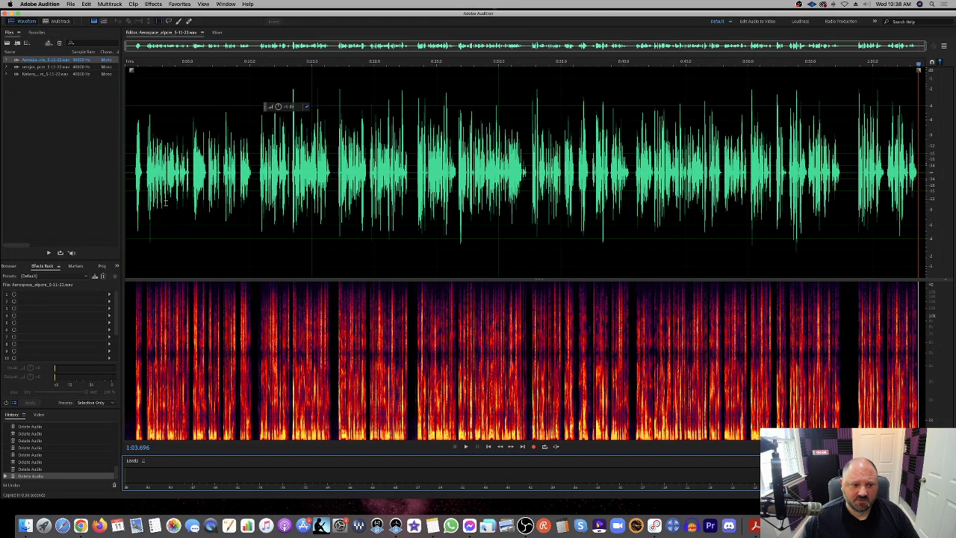
pyautogui.click(135, 200)
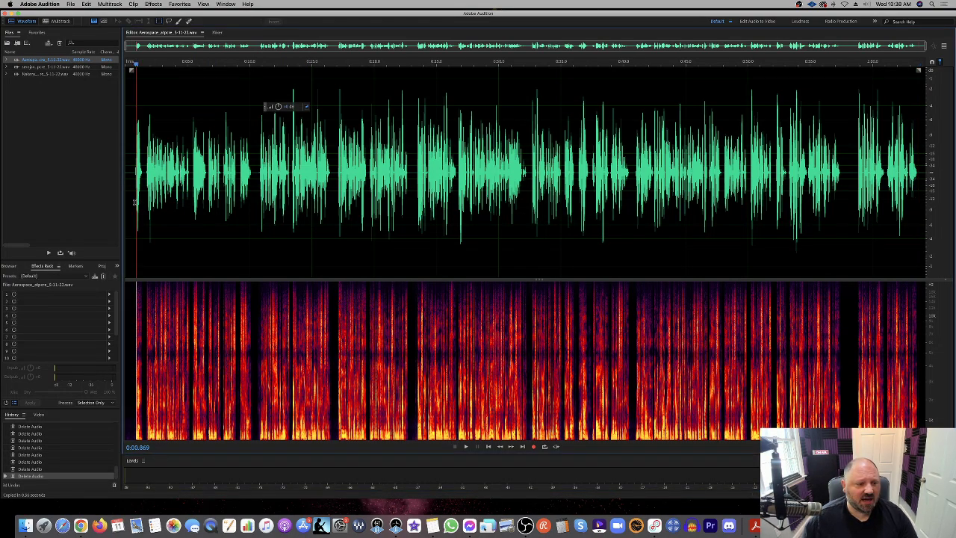
pyautogui.press('space')
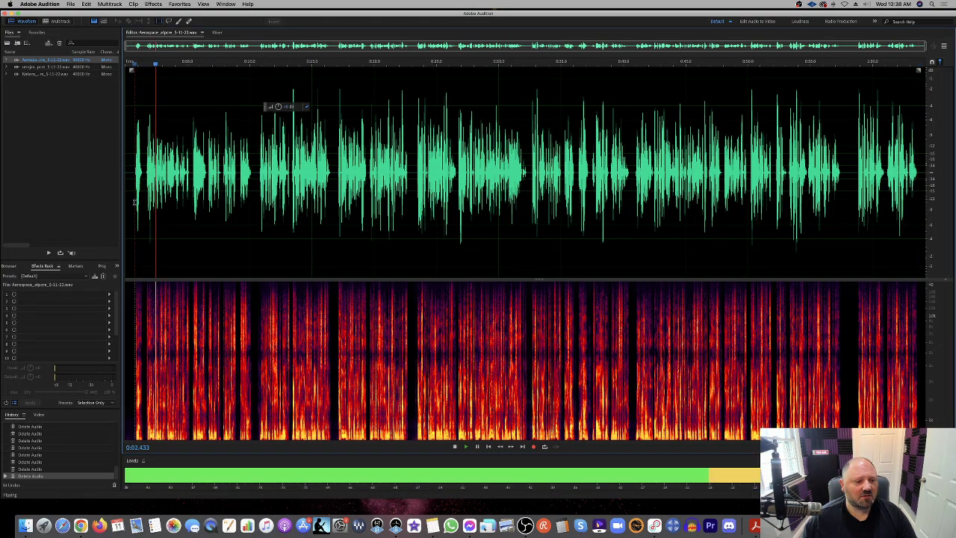
pyautogui.press('space')
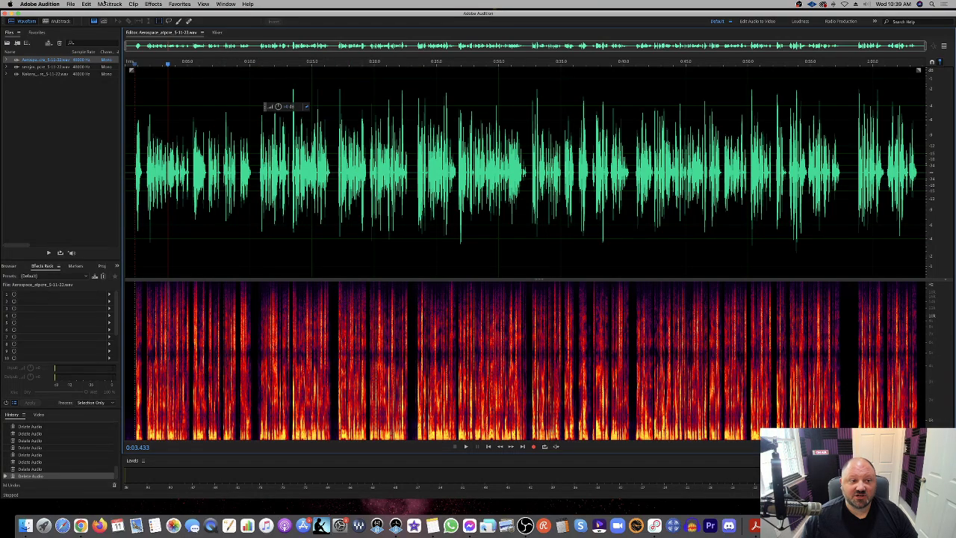
# Step: Open the Parametric Equalizer effect for the recording and load its (Default) preset
pyautogui.click(153, 5)
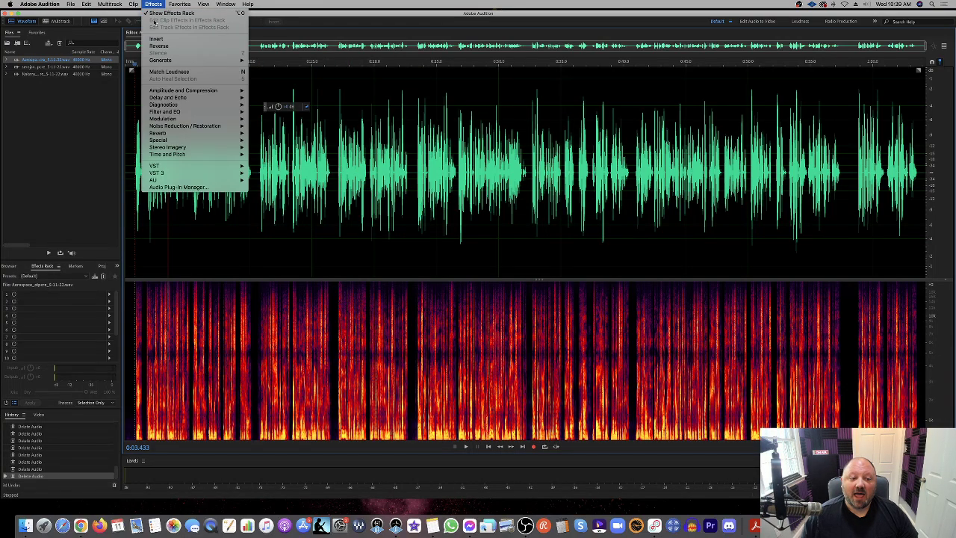
pyautogui.moveTo(177, 112)
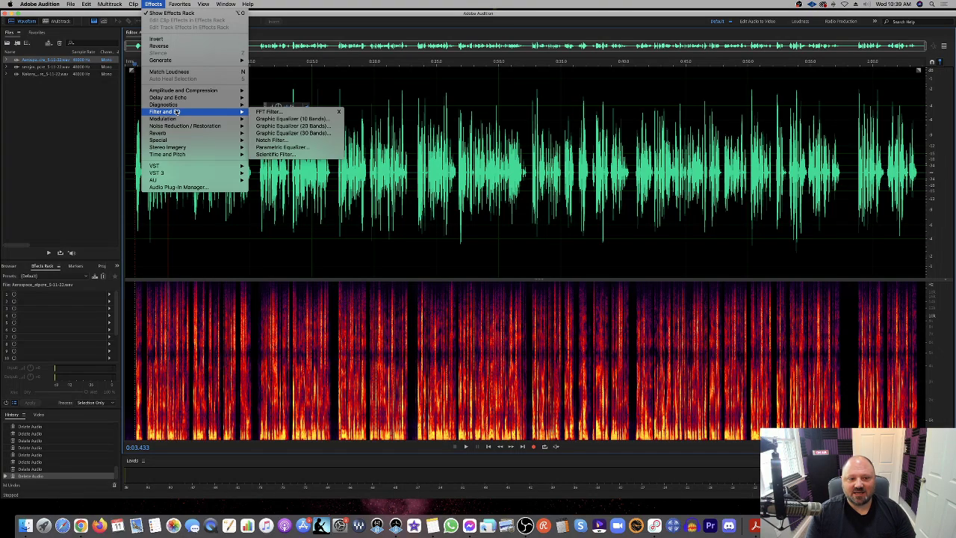
pyautogui.click(280, 147)
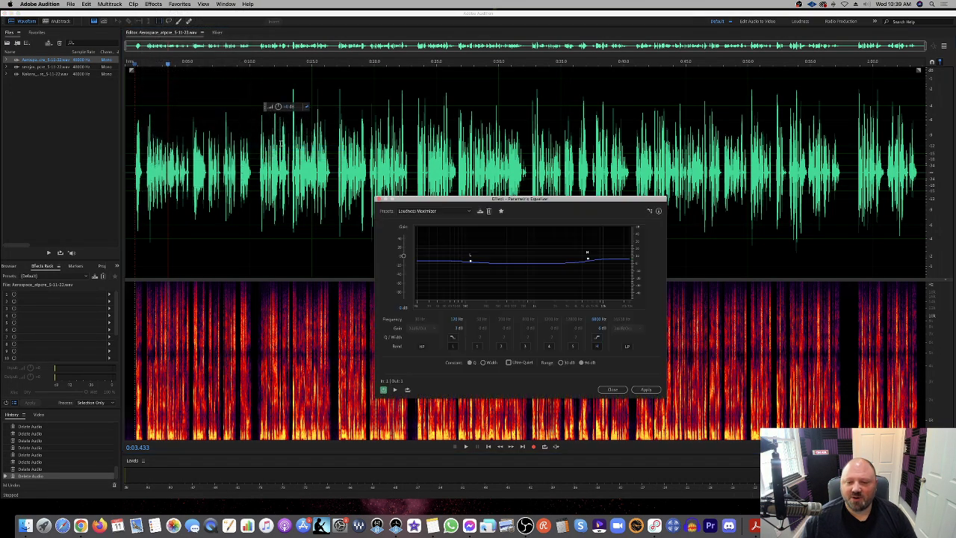
pyautogui.click(446, 210)
pyautogui.click(439, 218)
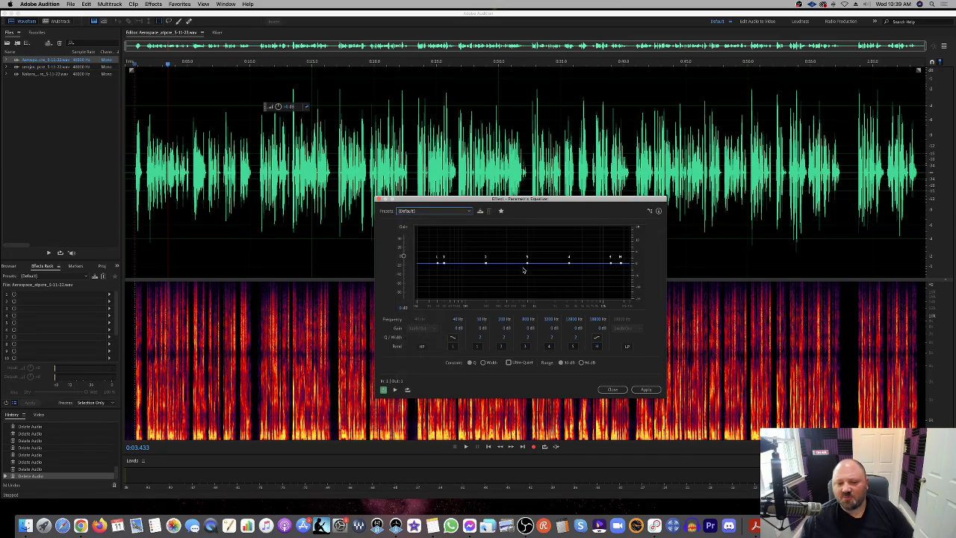
# Step: Preview a few seconds of the recording through the flat equalizer to examine the voice's frequency spectrum
pyautogui.moveTo(529, 197); pyautogui.dragTo(516, 139)
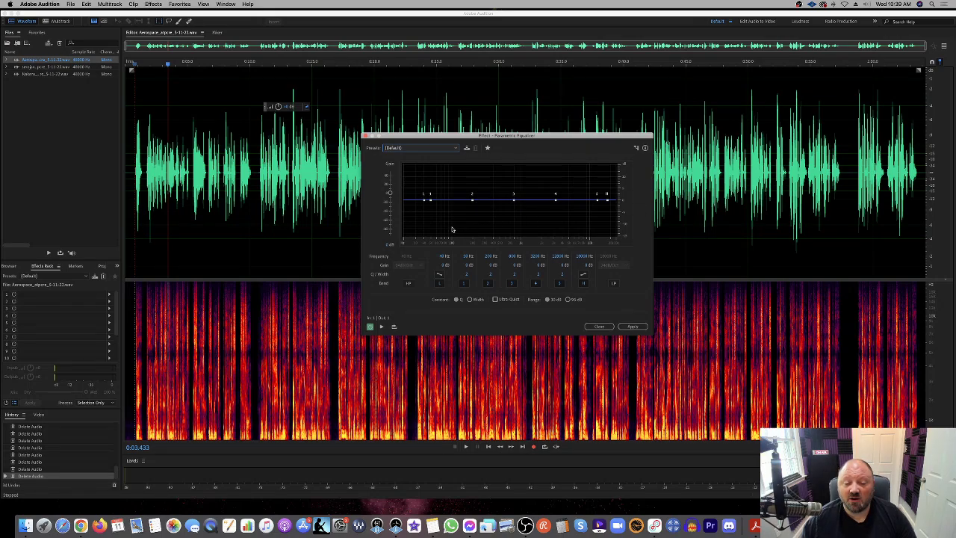
pyautogui.press('space')
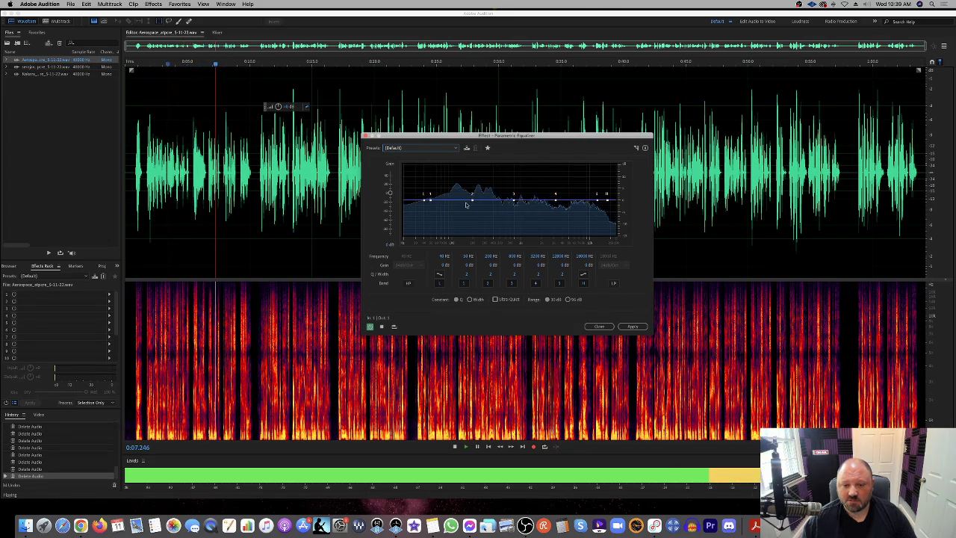
pyautogui.press('space')
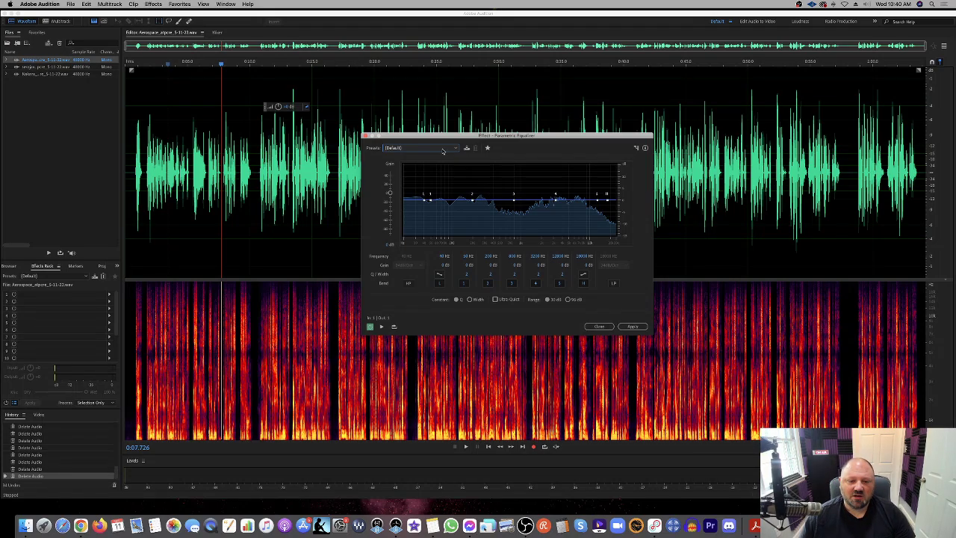
# Step: Try the equalizer's Loudness Maximizer preset and return to the (Default) preset
pyautogui.click(442, 151)
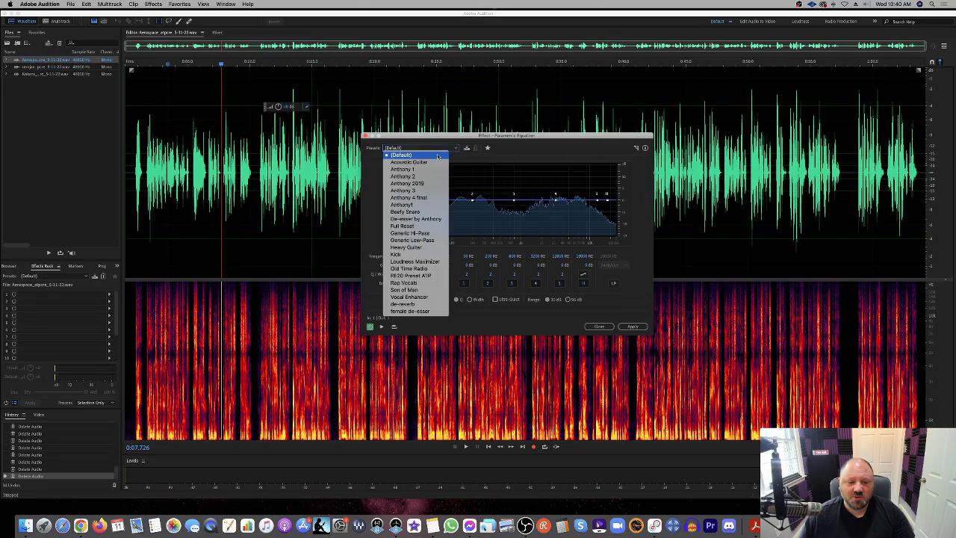
pyautogui.click(433, 262)
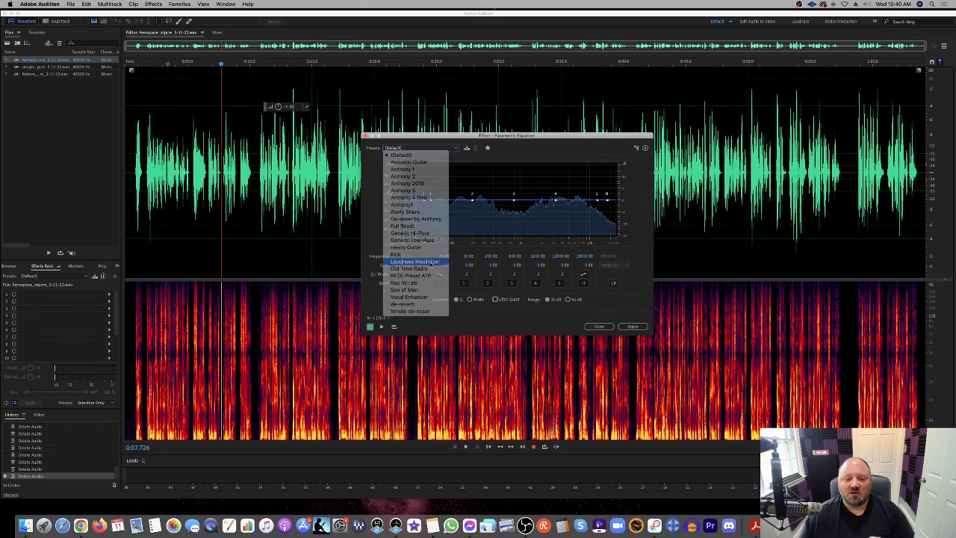
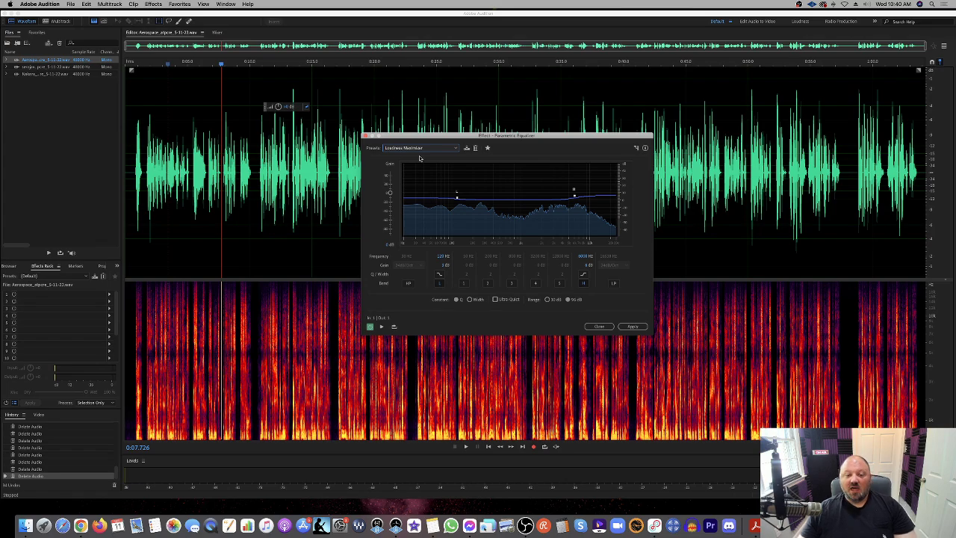
pyautogui.click(419, 149)
pyautogui.click(416, 156)
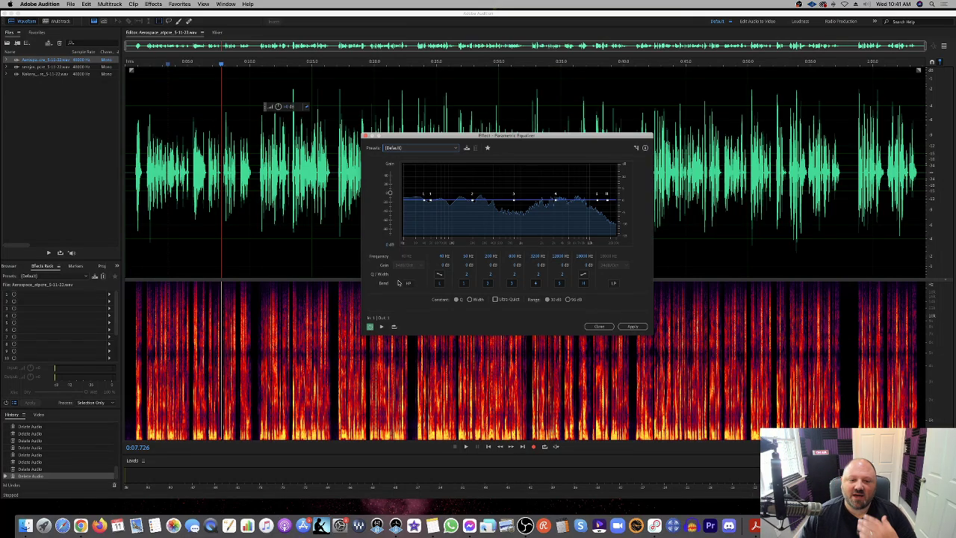
# Step: Move band 3 of the default equalizer curve to about 845 Hz at 0 dB gain
pyautogui.click(408, 150)
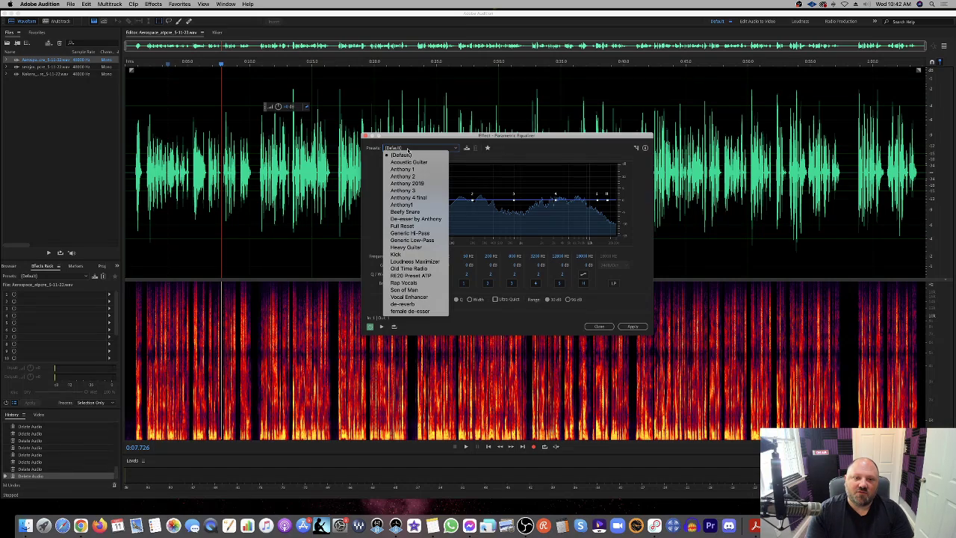
pyautogui.click(408, 152)
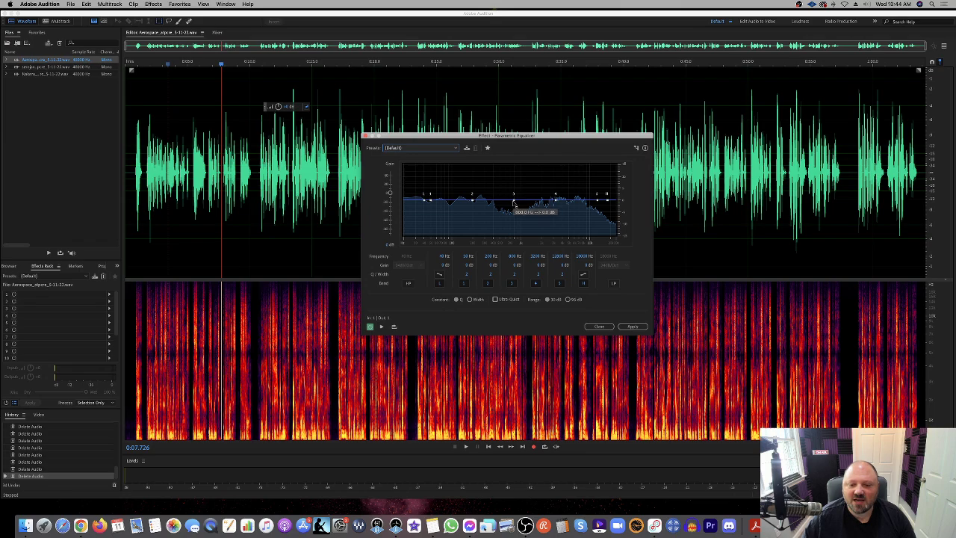
pyautogui.moveTo(514, 203)
pyautogui.mouseDown()
pyautogui.moveTo(522, 166)
pyautogui.moveTo(516, 200)
pyautogui.mouseUp()
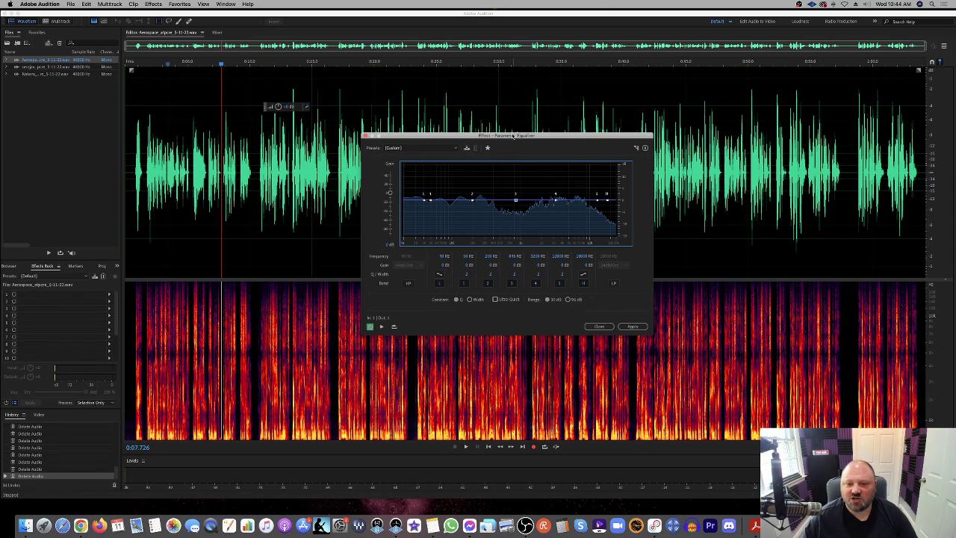
# Step: Load the Loudness Maximizer preset in the Parametric Equalizer and apply it to the recording
pyautogui.moveTo(514, 137); pyautogui.dragTo(501, 131)
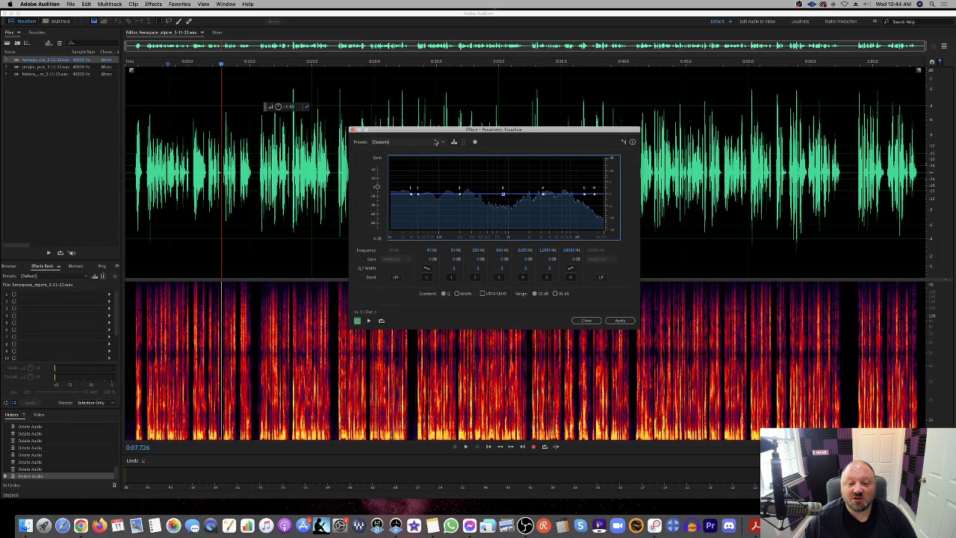
pyautogui.click(436, 142)
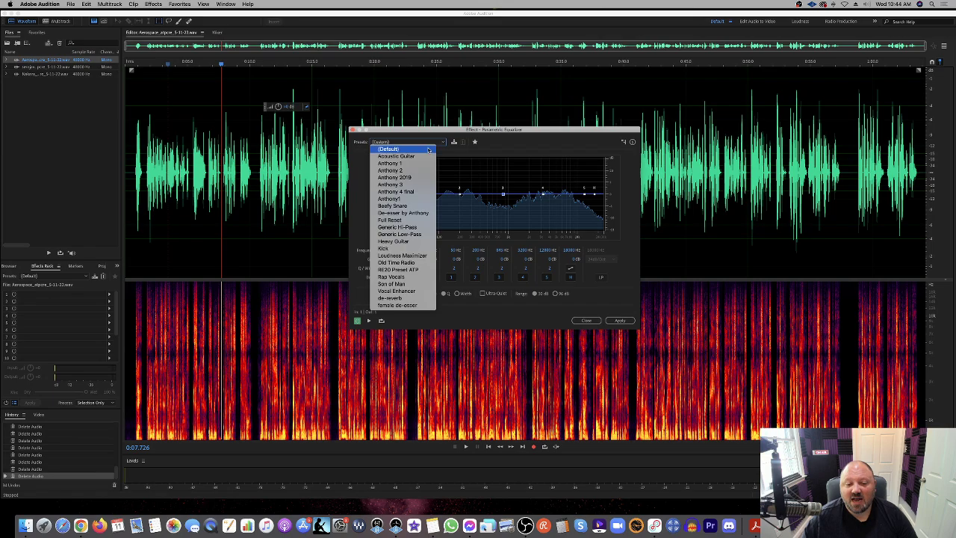
pyautogui.click(419, 256)
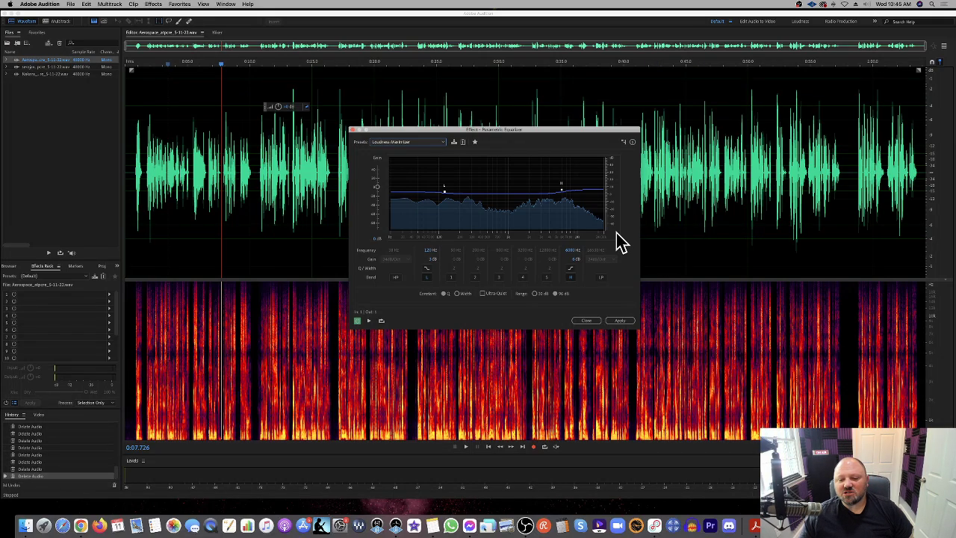
pyautogui.click(616, 320)
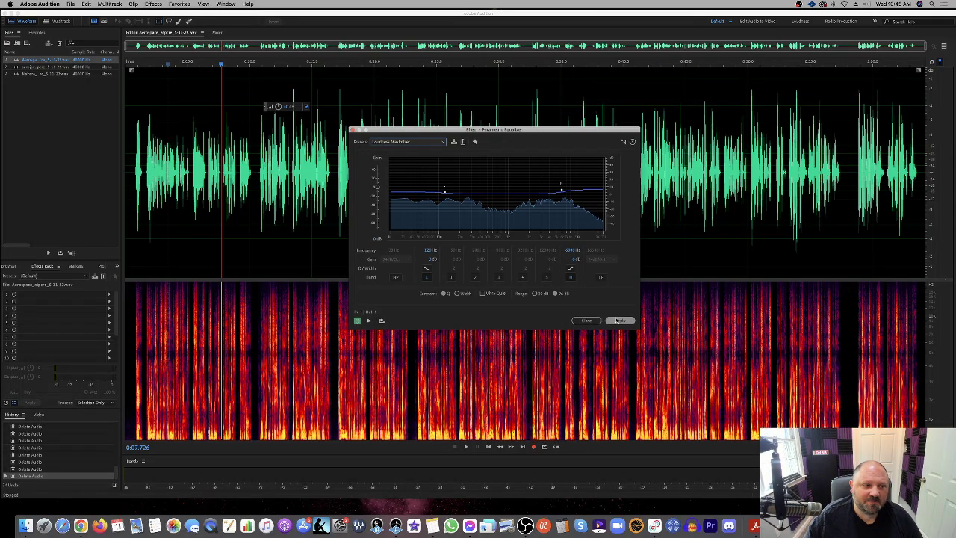
# Step: Apply the Loudness Maximizer equalization to the recording and look over the Loudness workspace before returning to the Default workspace
pyautogui.click(616, 319)
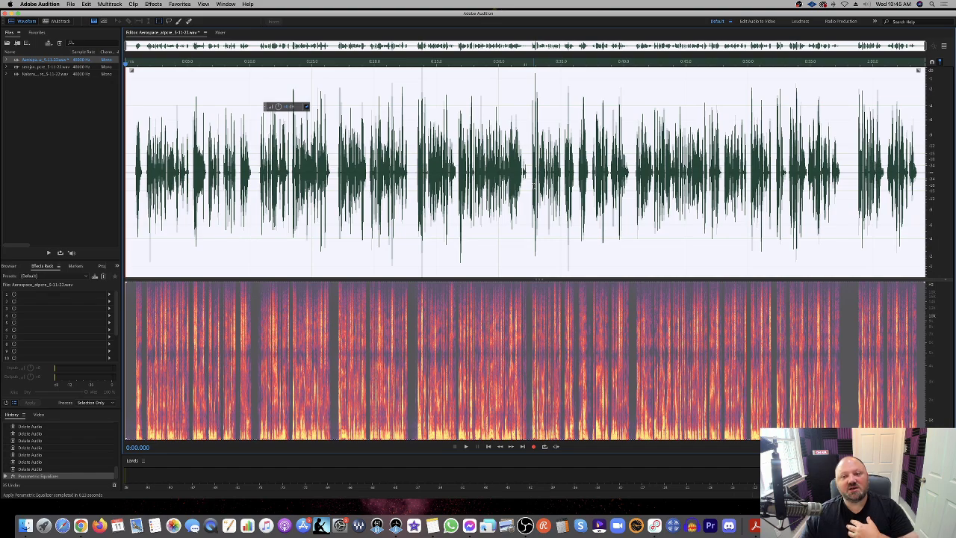
pyautogui.click(799, 21)
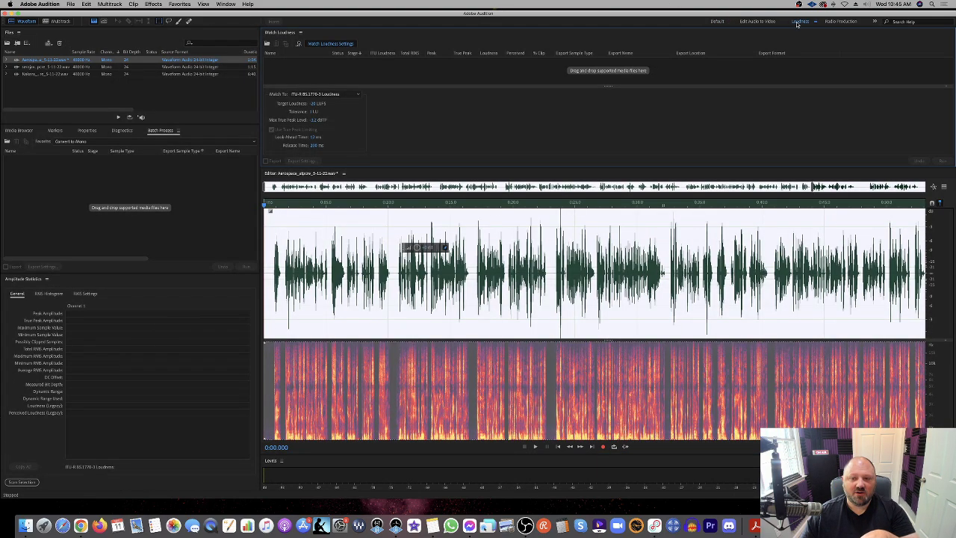
pyautogui.click(718, 21)
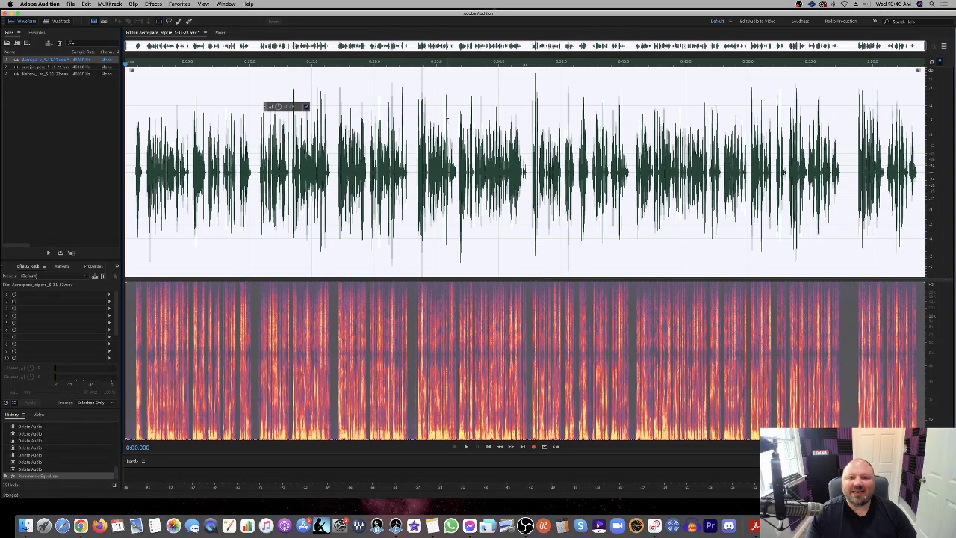
# Step: Open the Click/Pop Eliminator for the recording and preview its custom settings from the start of the voice
pyautogui.click(425, 127)
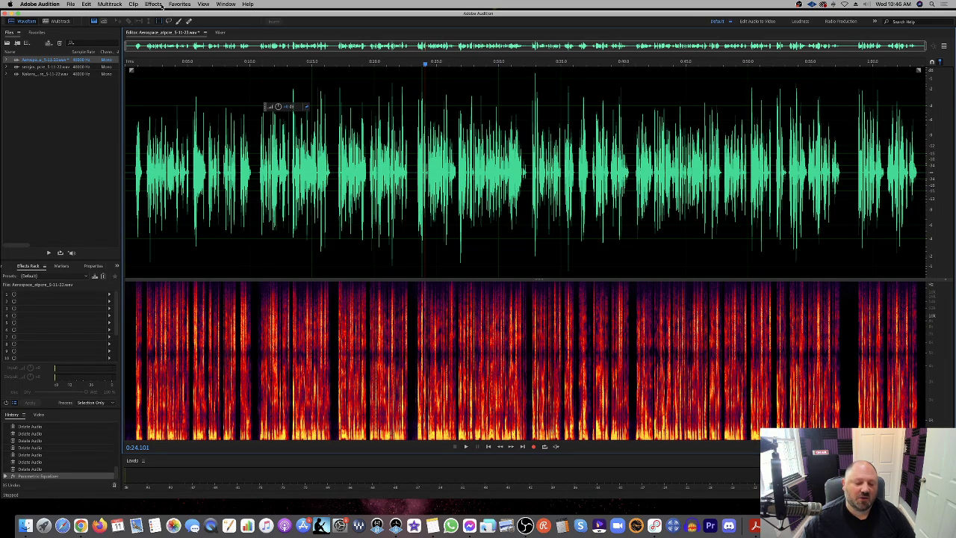
pyautogui.click(154, 5)
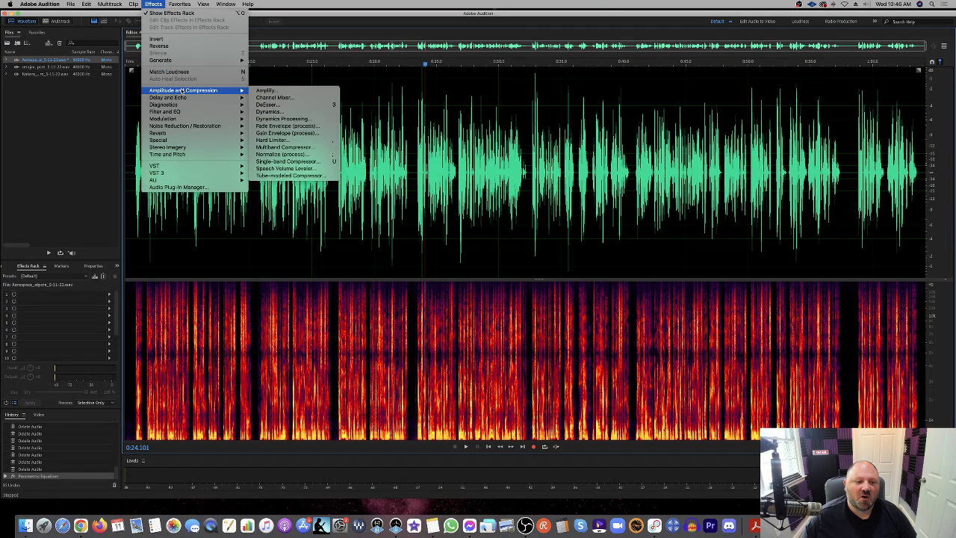
pyautogui.moveTo(210, 128)
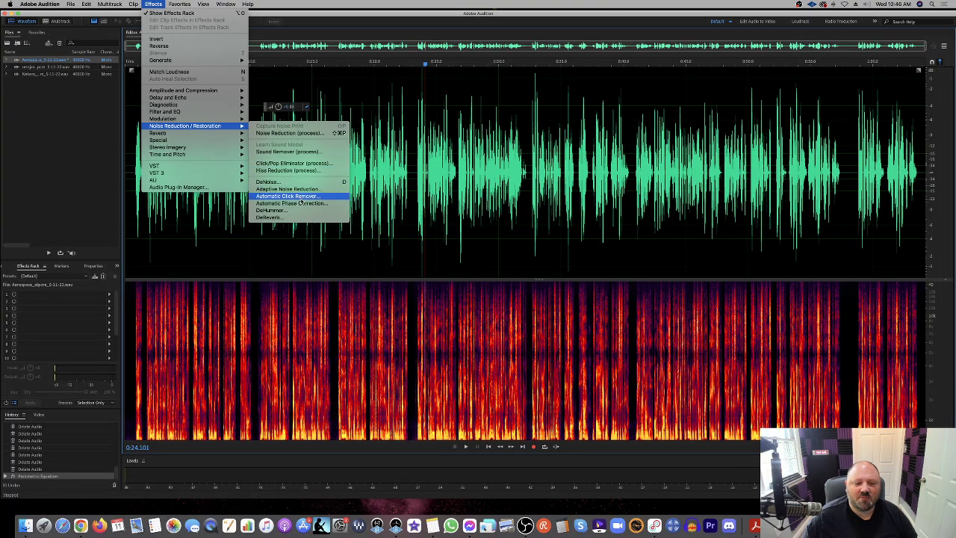
pyautogui.click(288, 162)
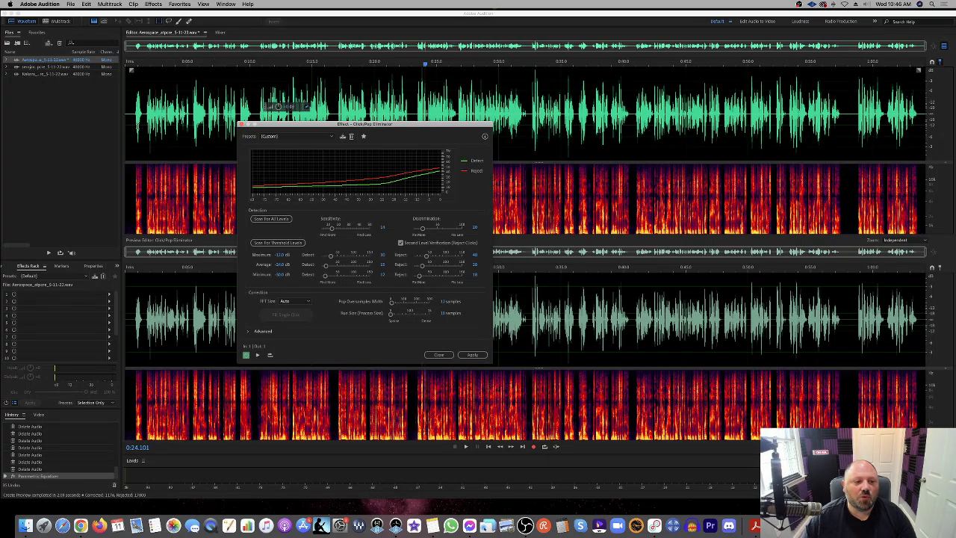
pyautogui.press('space')
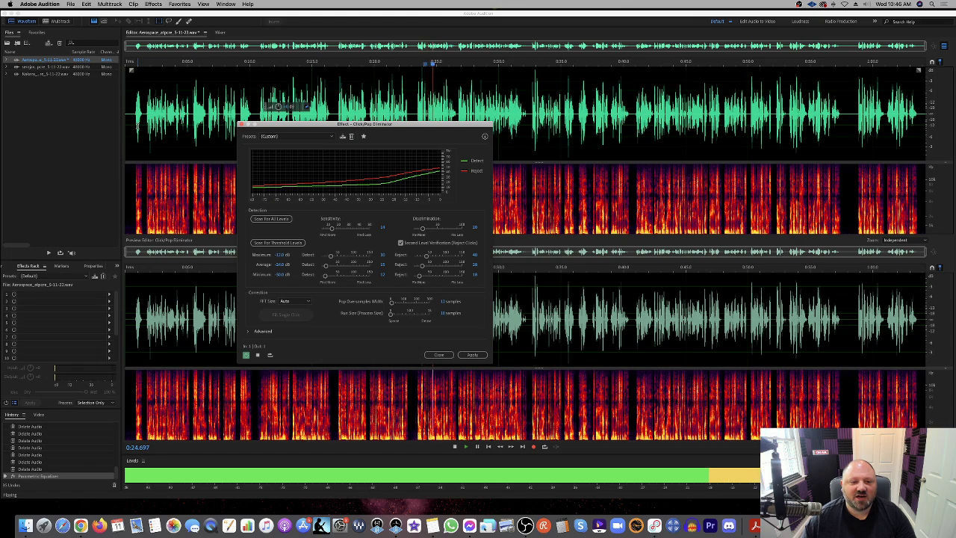
pyautogui.click(134, 116)
pyautogui.press('space')
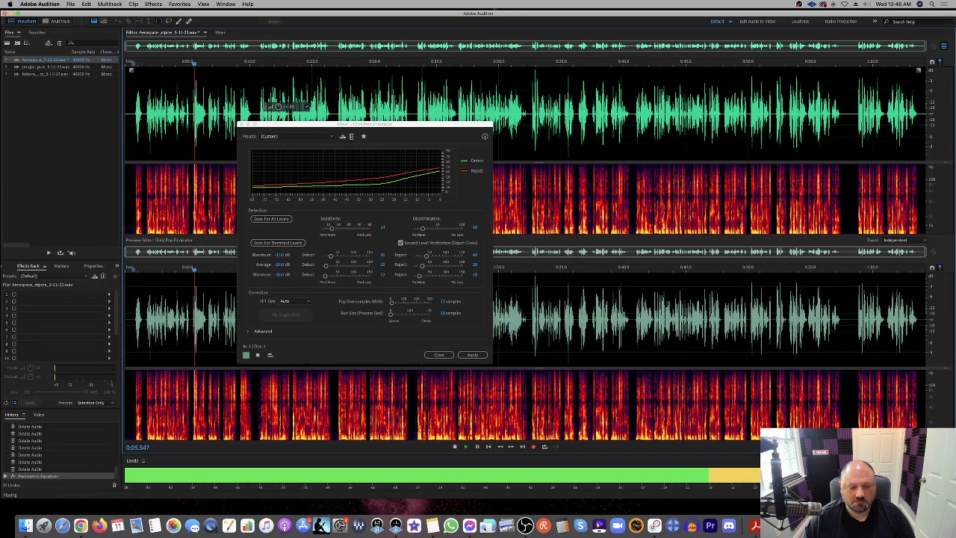
pyautogui.press('space')
# Step: Look through the Click/Pop Eliminator presets and close the effect without applying it
pyautogui.click(278, 136)
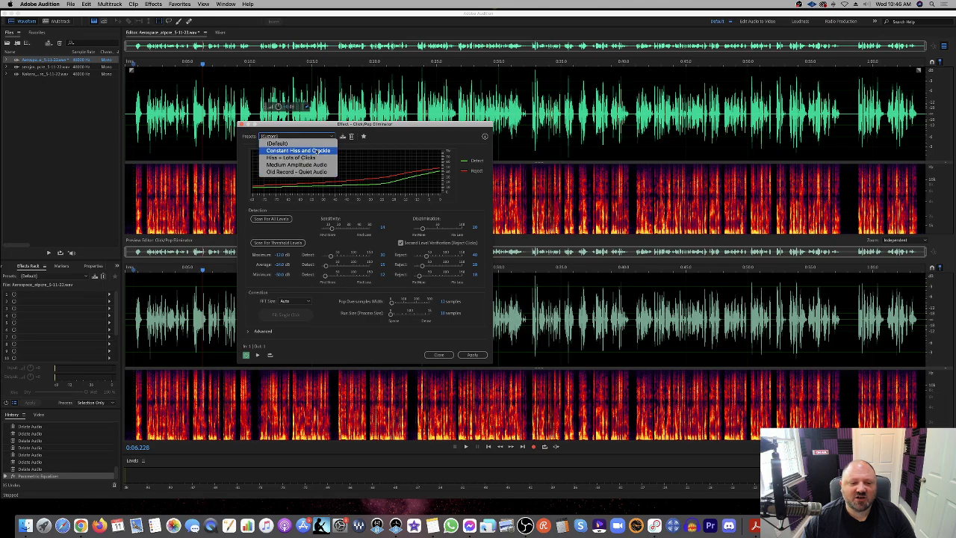
pyautogui.click(329, 133)
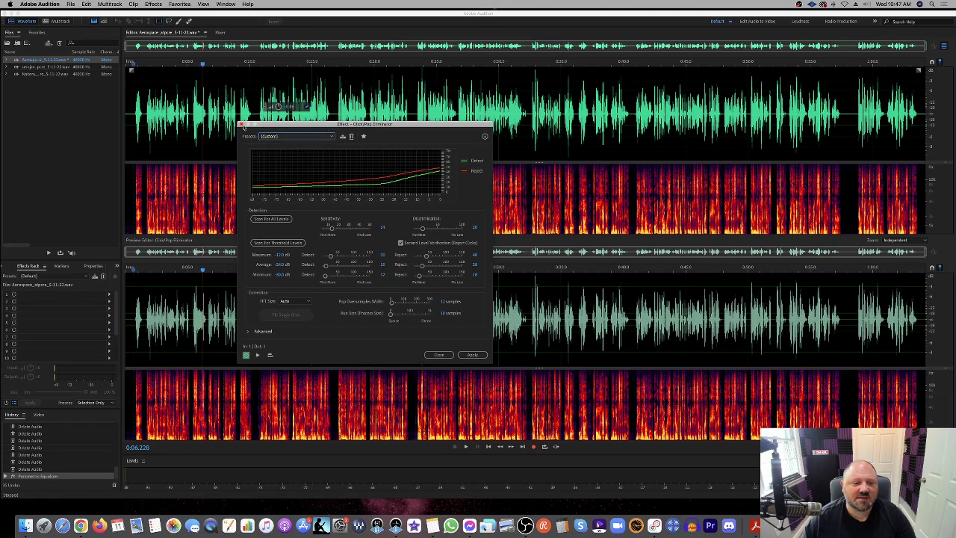
pyautogui.click(241, 125)
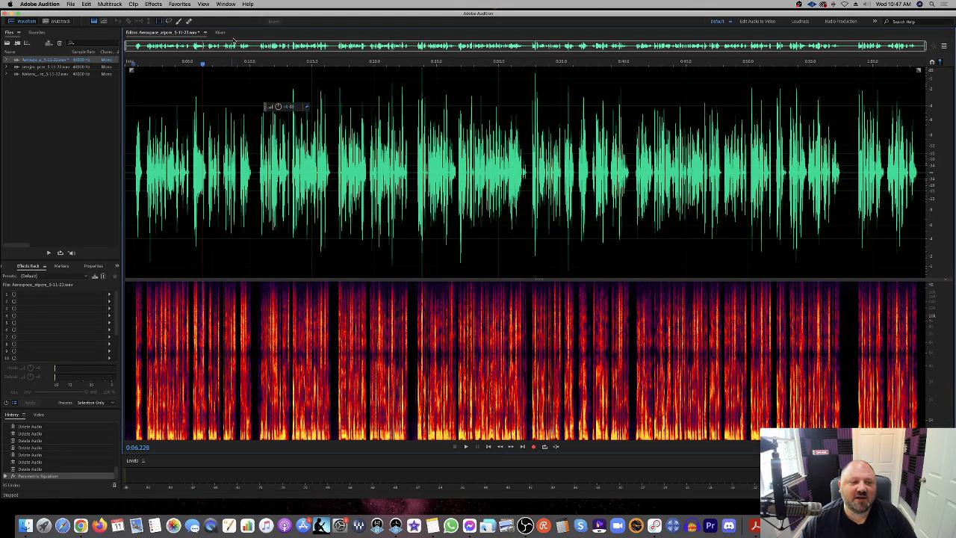
# Step: Open the Automatic Click Remover and preview the beginning of the recording with the Light Reduction preset
pyautogui.click(153, 4)
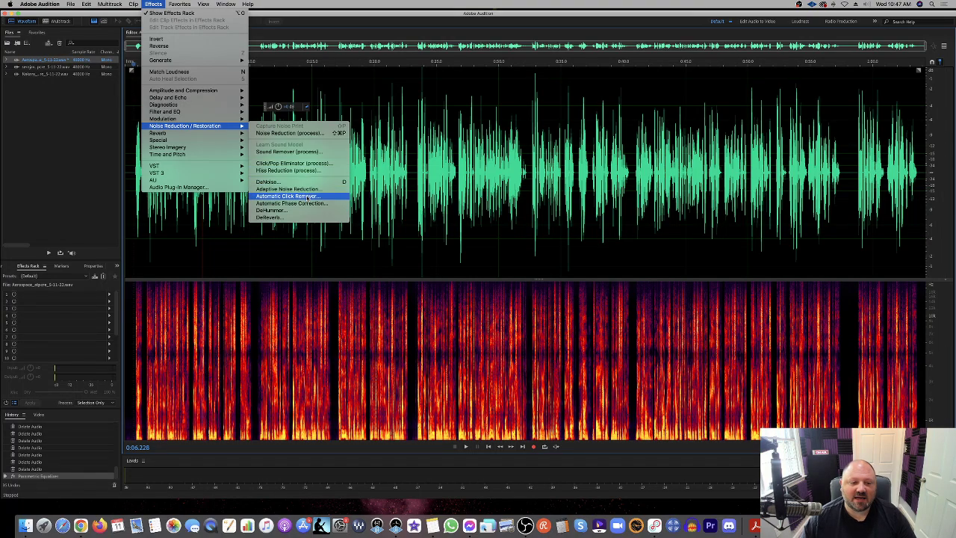
pyautogui.click(308, 196)
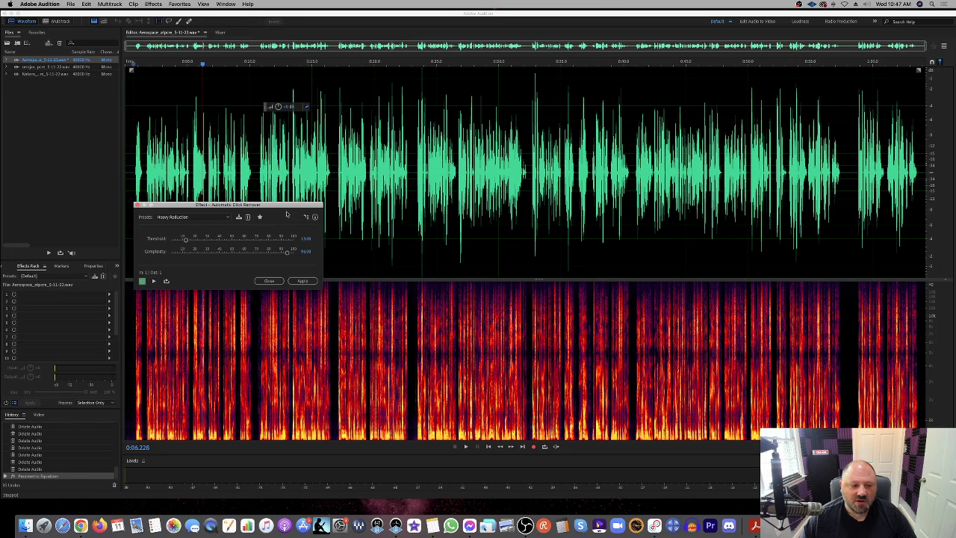
pyautogui.moveTo(282, 206); pyautogui.dragTo(245, 216)
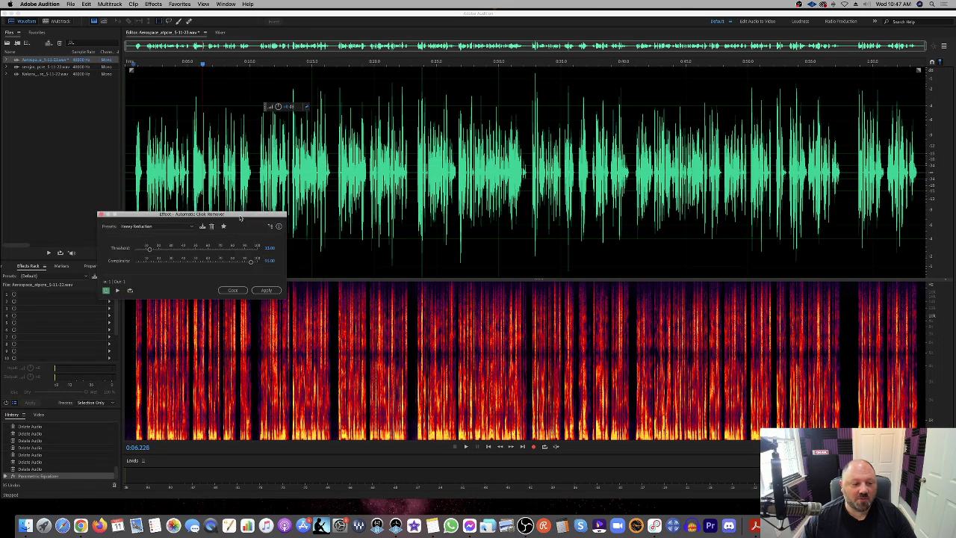
pyautogui.click(177, 227)
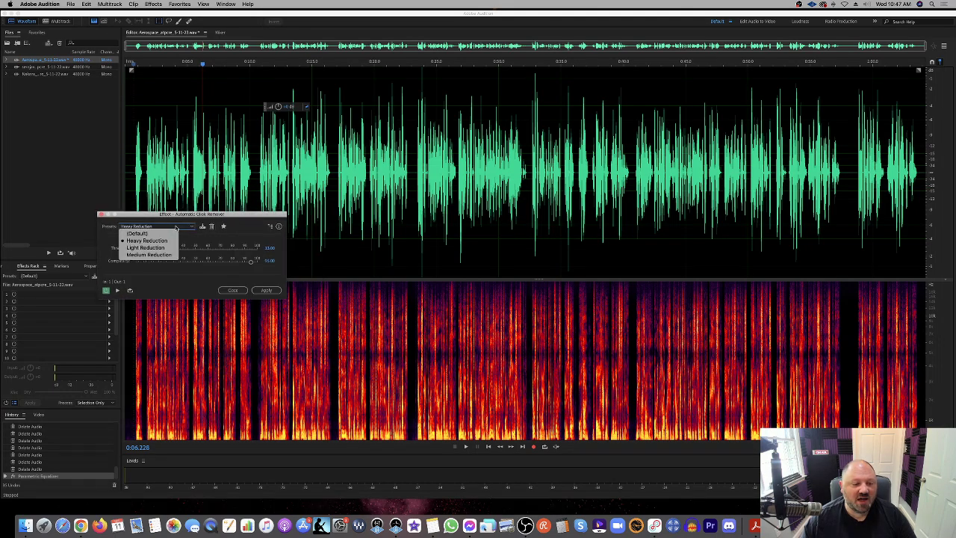
pyautogui.click(171, 248)
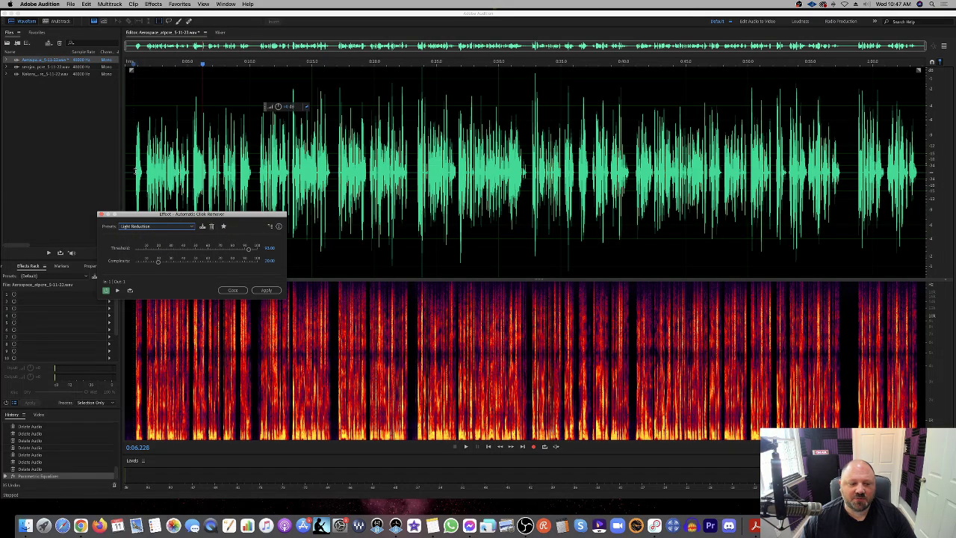
pyautogui.click(135, 170)
pyautogui.press('space')
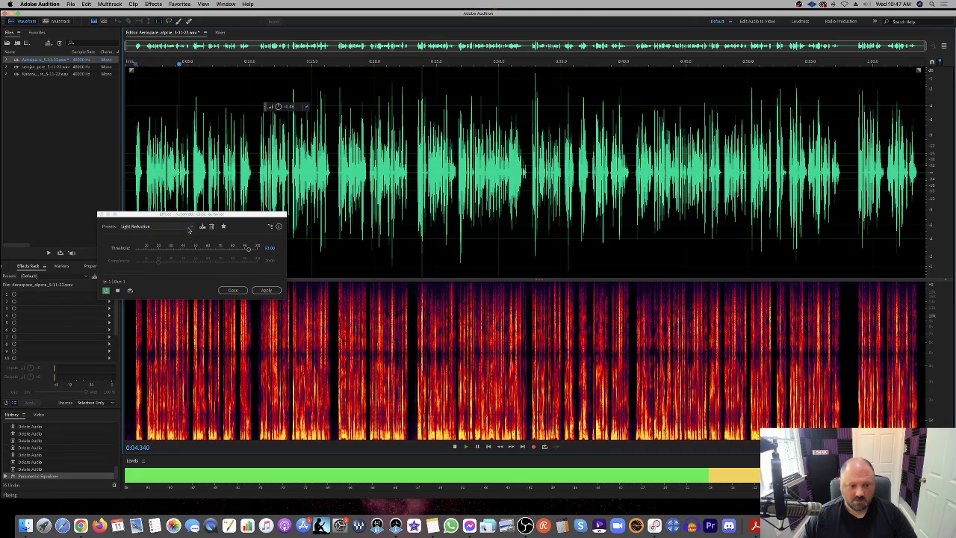
# Step: Preview the recording with the click remover's Medium Reduction preset and close the effect without applying it
pyautogui.click(189, 229)
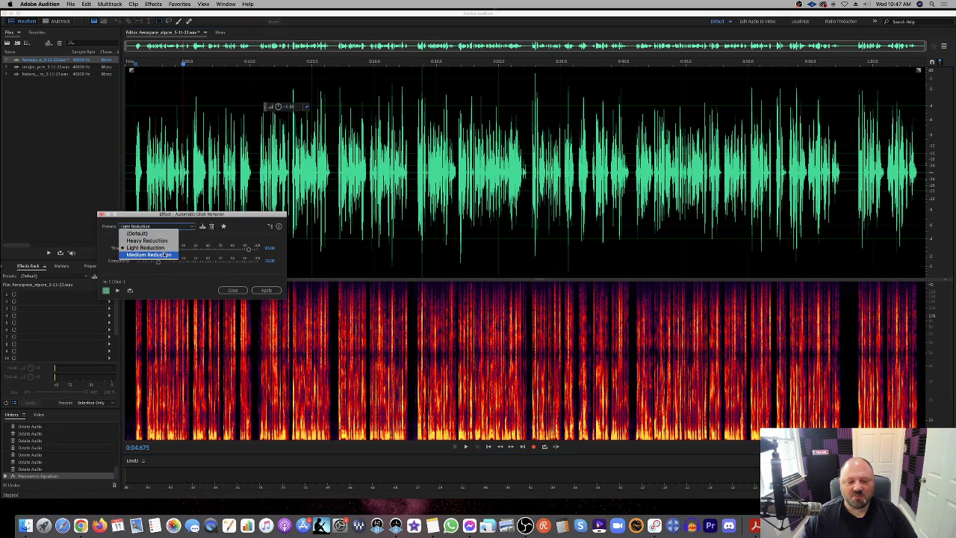
pyautogui.click(165, 255)
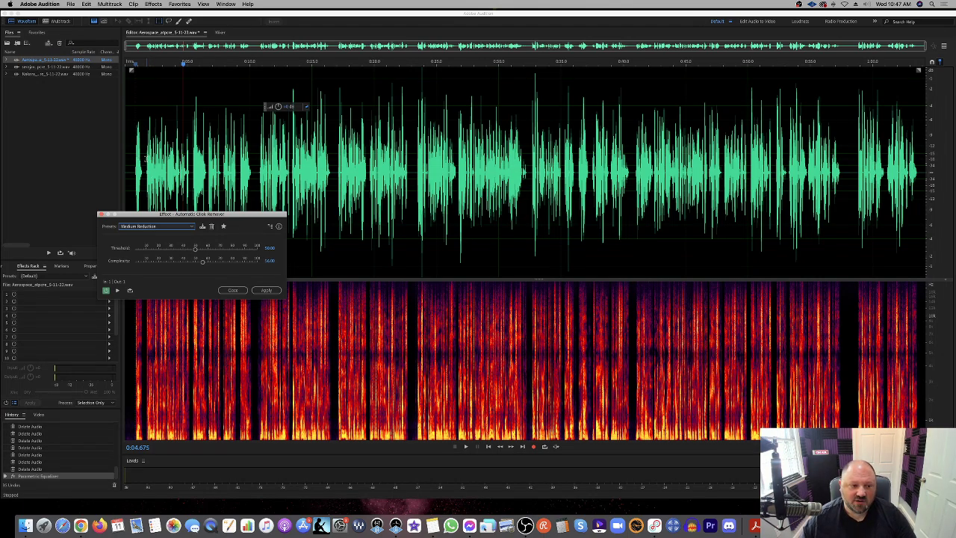
pyautogui.press('space')
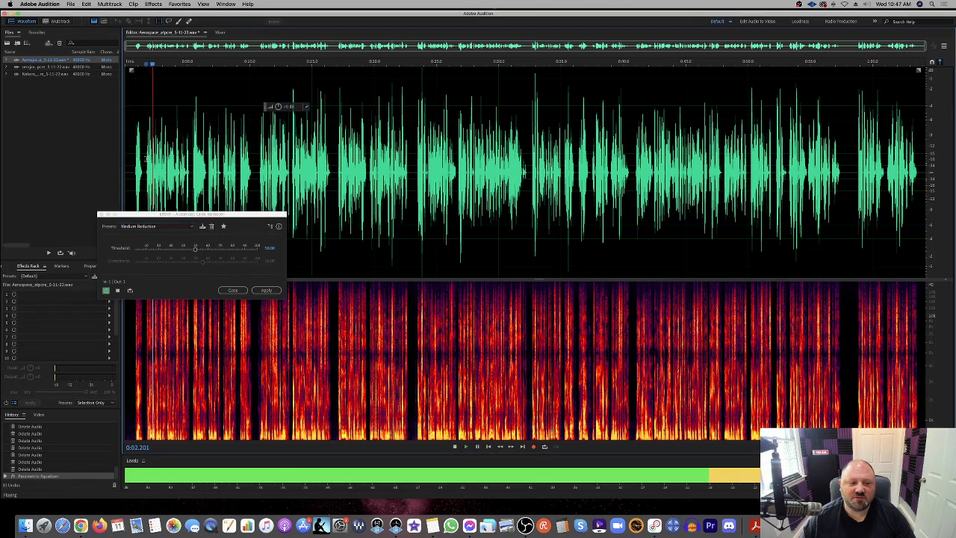
pyautogui.click(230, 289)
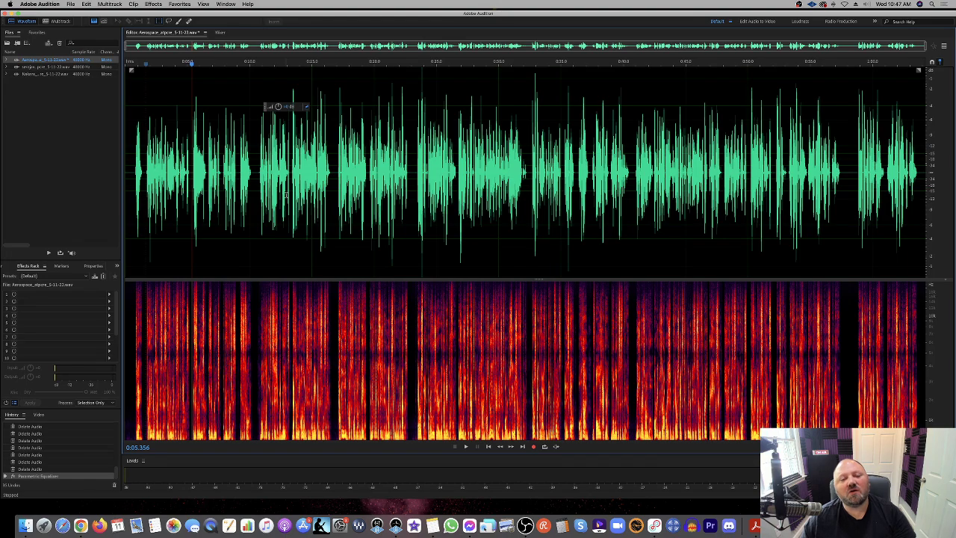
# Step: Reopen the Automatic Click Remover, try the Light Reduction and Heavy Reduction presets, preview the heavy one, and close without applying
pyautogui.click(154, 3)
pyautogui.moveTo(204, 112)
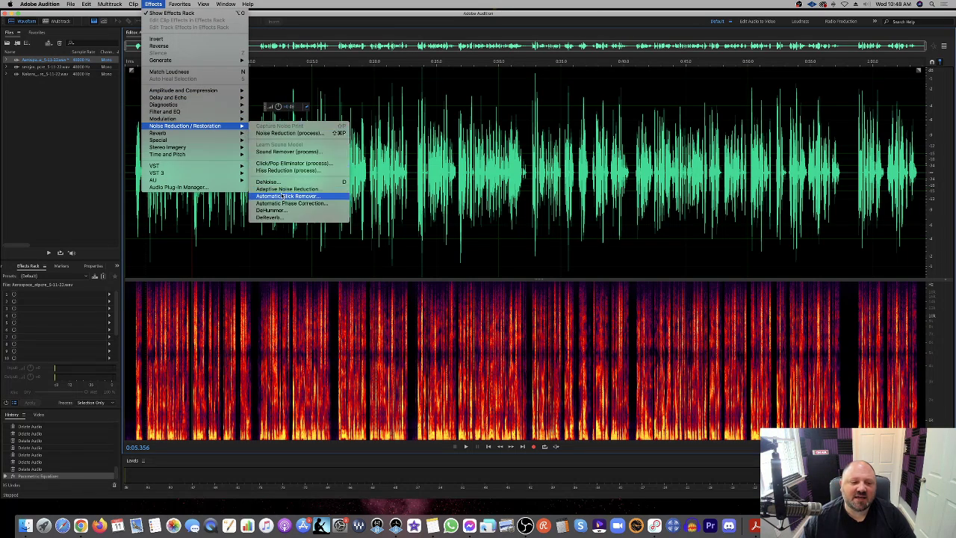
pyautogui.click(282, 196)
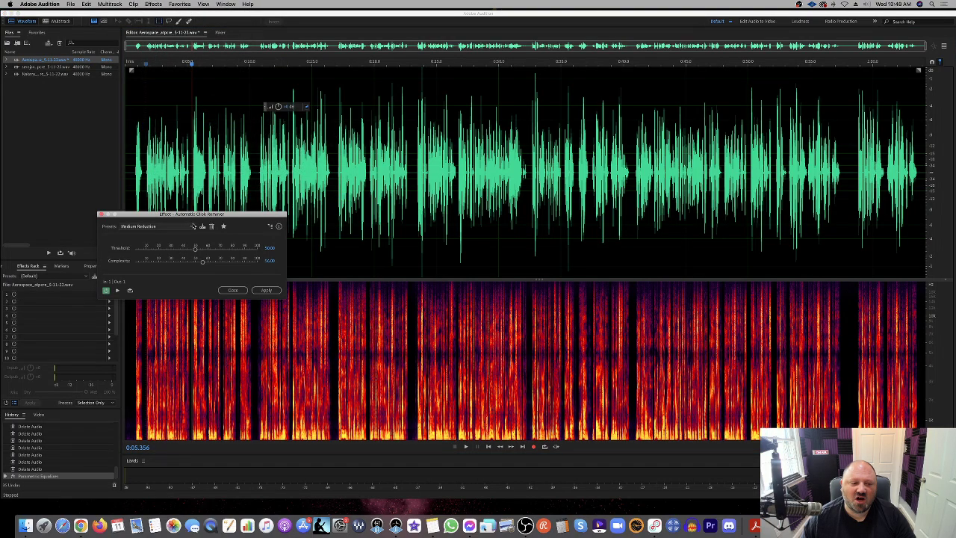
pyautogui.click(190, 226)
pyautogui.click(146, 247)
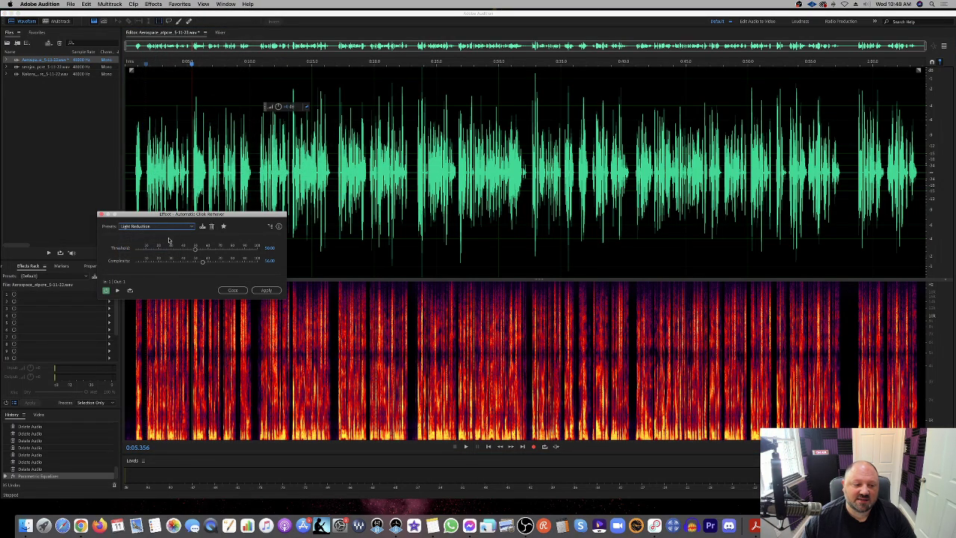
pyautogui.click(169, 227)
pyautogui.click(165, 241)
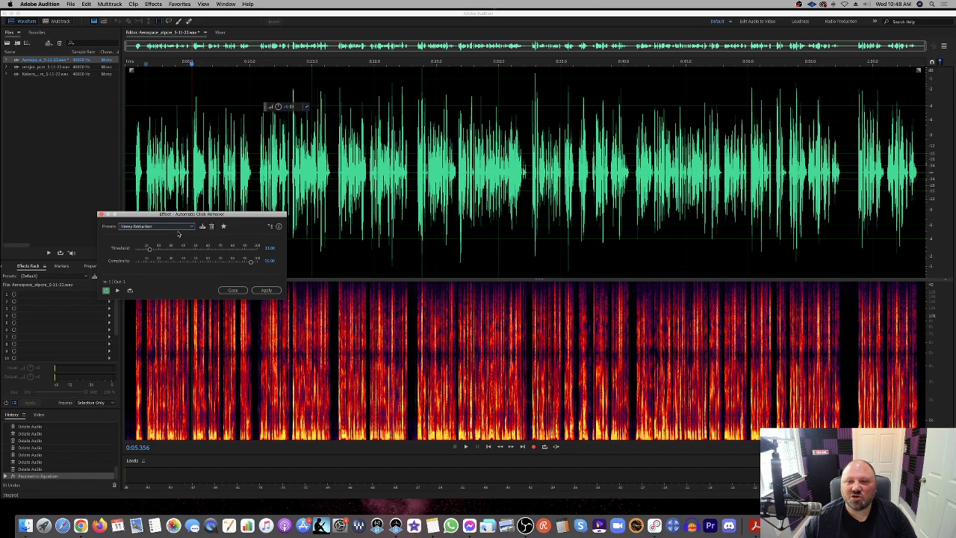
pyautogui.press('space')
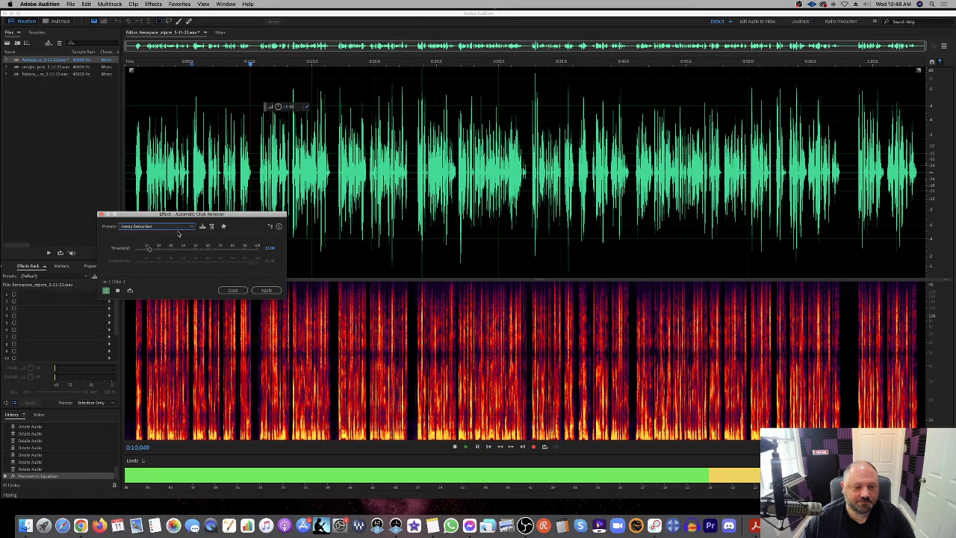
pyautogui.press('space')
pyautogui.click(231, 290)
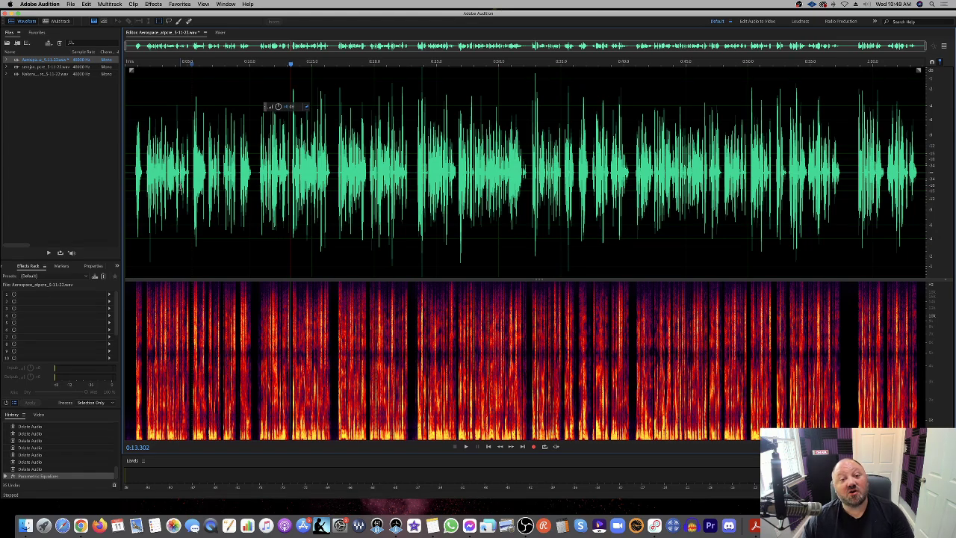
# Step: Examine the waveform and spectrogram up close in the early part and around 0:35 to 0:40 of the recording
pyautogui.scroll(5, 179, 186)
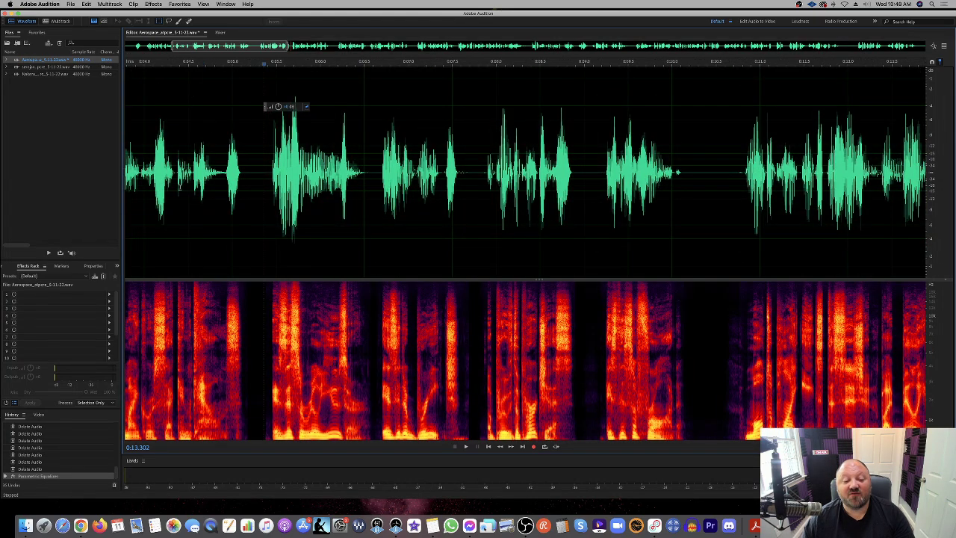
pyautogui.scroll(-5, 180, 187)
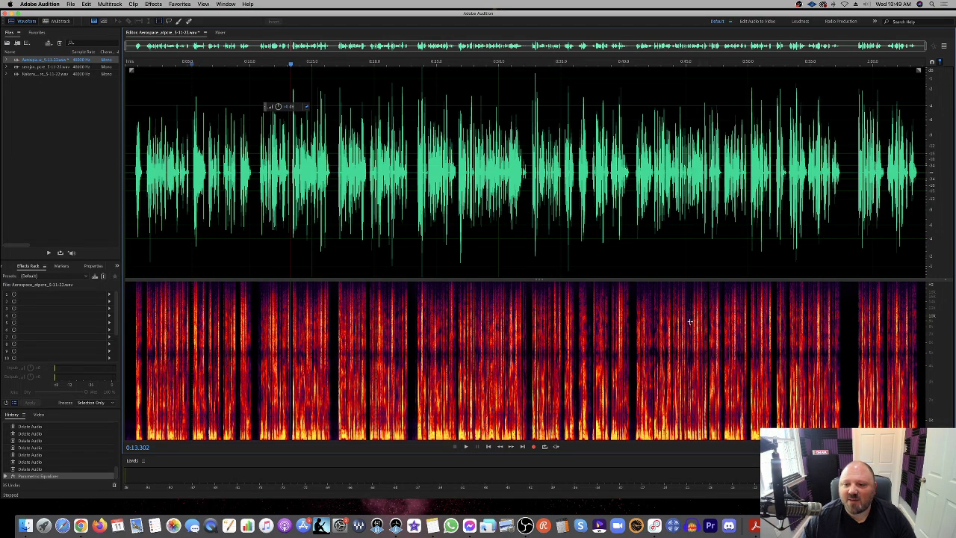
pyautogui.scroll(5, 596, 310)
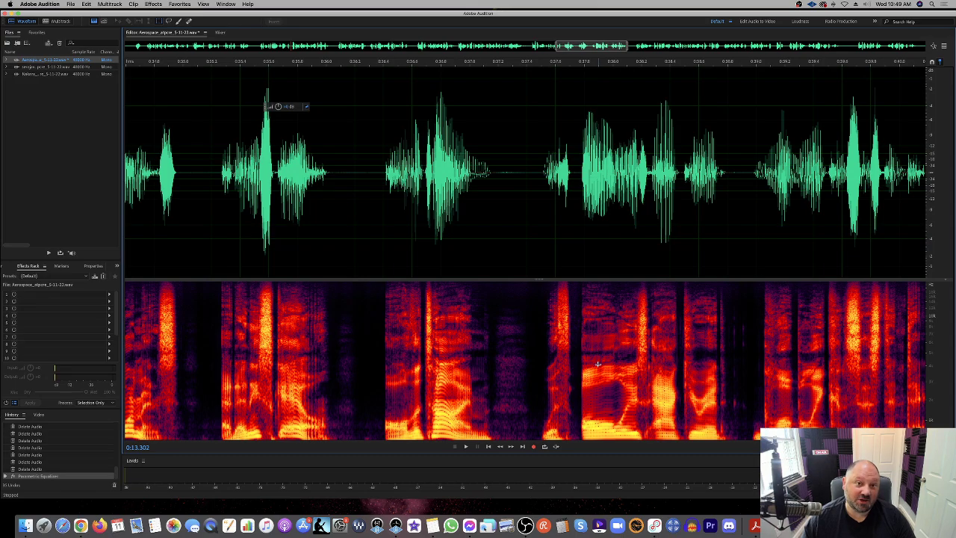
pyautogui.hscroll(5, 597, 364)
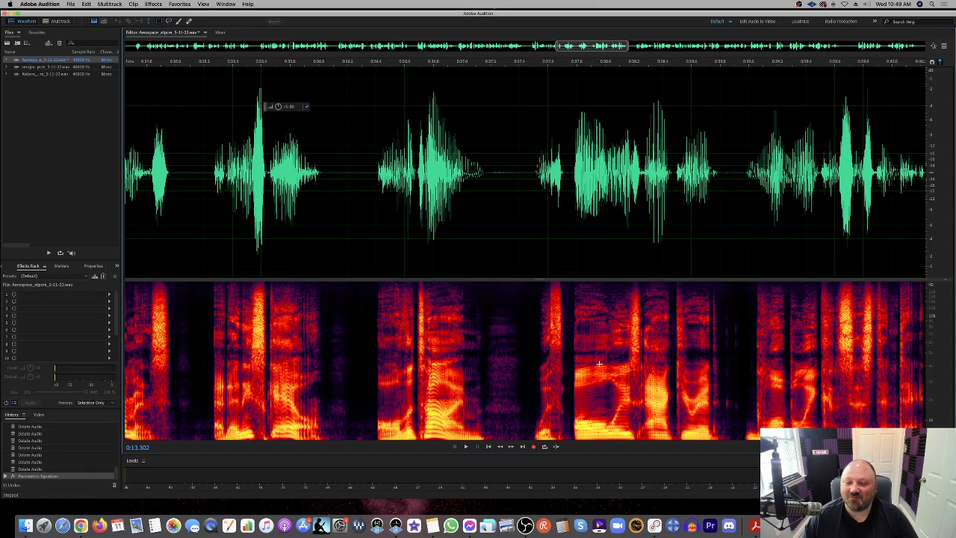
pyautogui.hscroll(2, 599, 364)
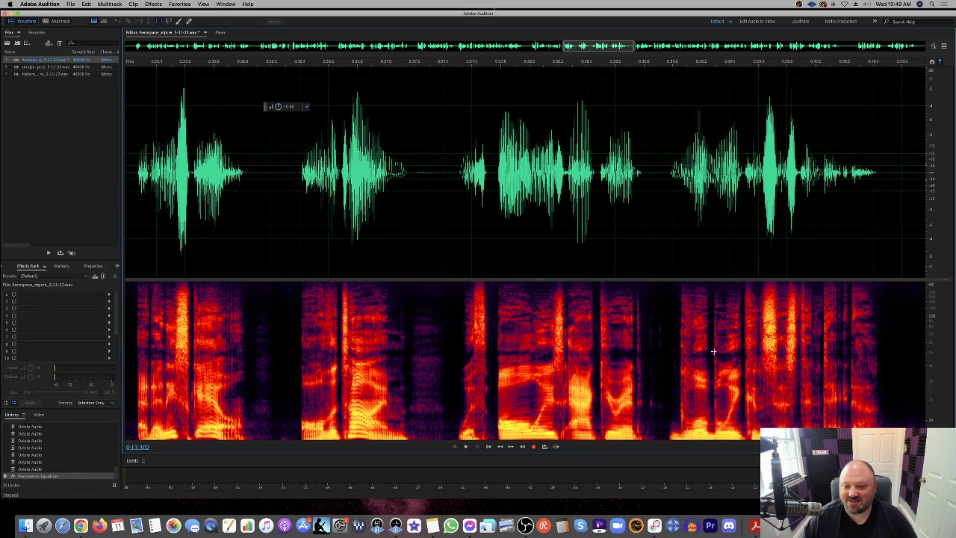
pyautogui.hscroll(2, 670, 342)
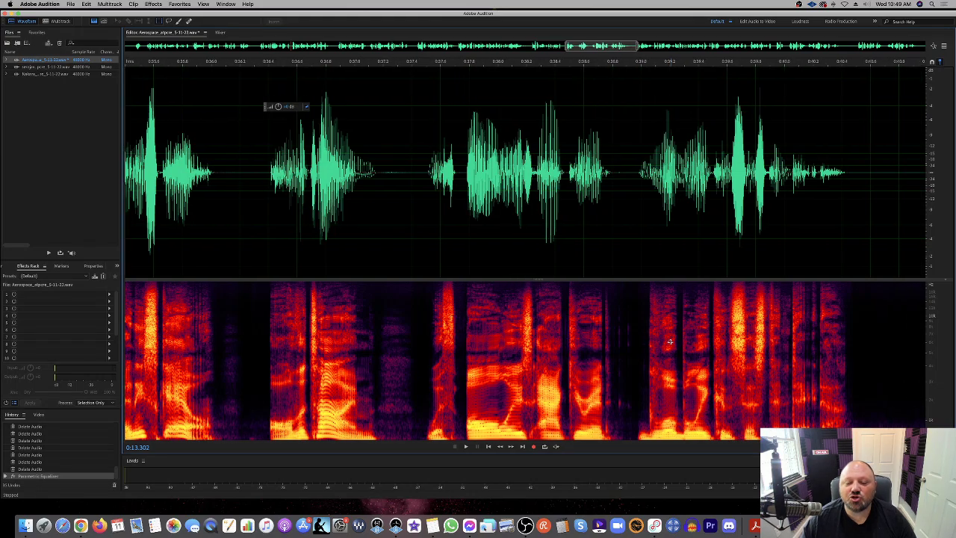
pyautogui.scroll(-2, 670, 341)
pyautogui.scroll(-2, 670, 342)
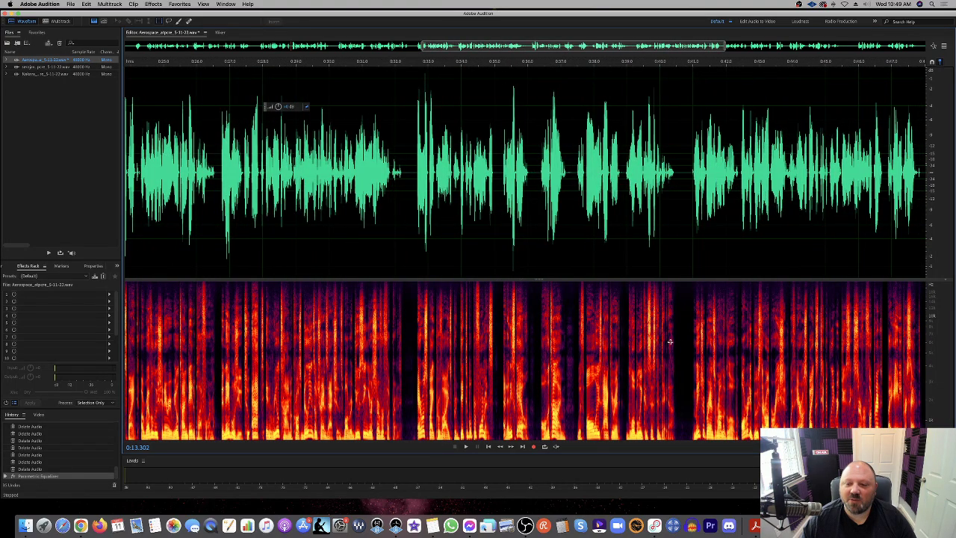
# Step: Locate the phrase between about 0:41 and 0:43 in the waveform and spectrogram, and play it from about 0:41.5
pyautogui.hscroll(6, 670, 342)
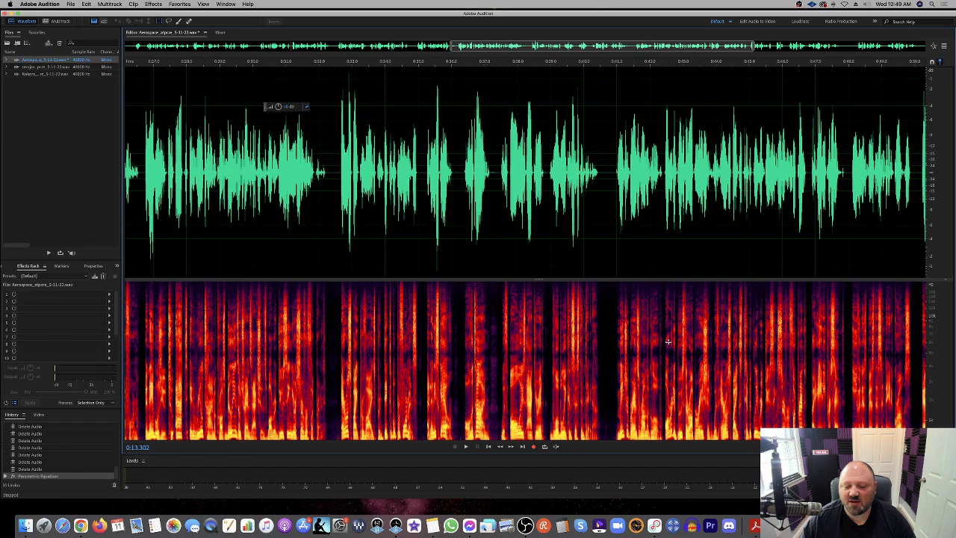
pyautogui.scroll(4, 668, 341)
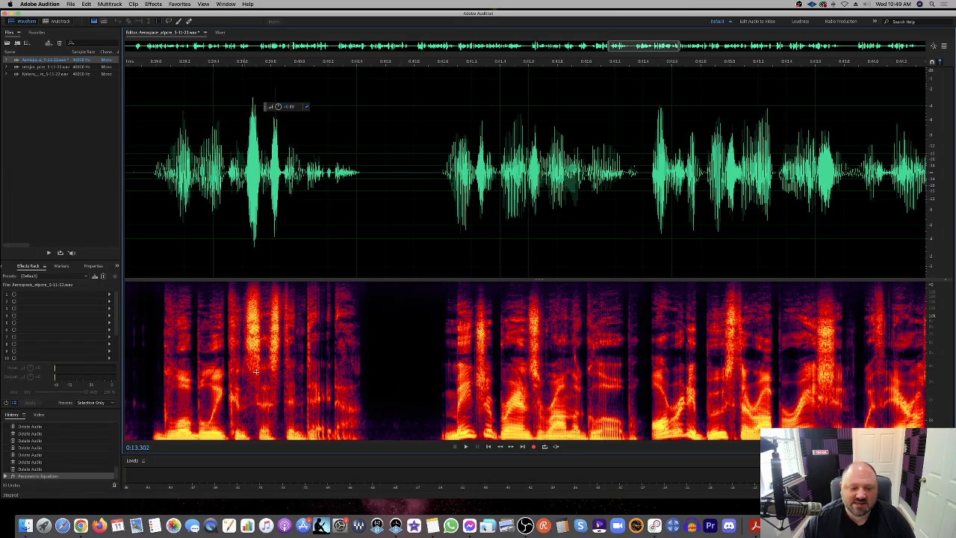
pyautogui.scroll(2, 594, 389)
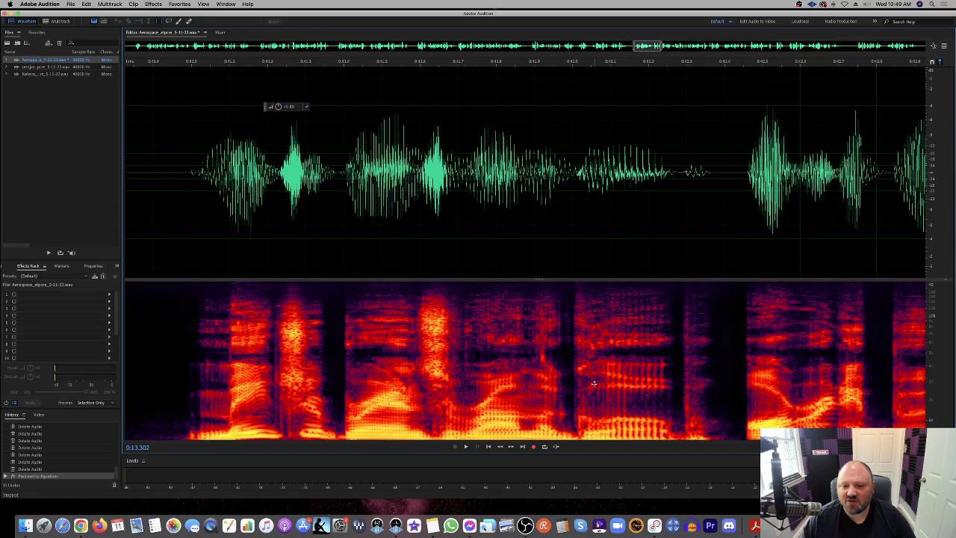
pyautogui.moveTo(540, 340); pyautogui.dragTo(547, 386)
pyautogui.click(570, 382)
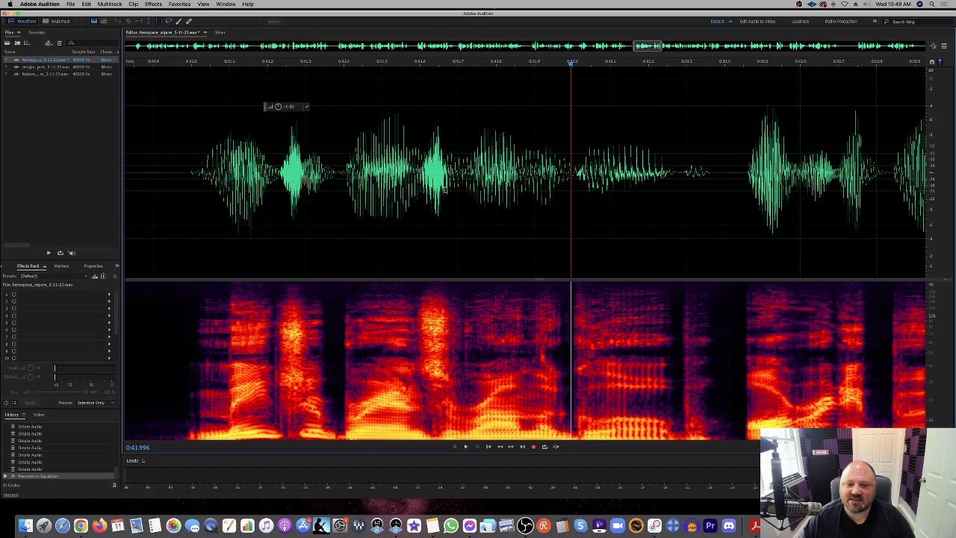
pyautogui.click(402, 187)
pyautogui.press('space')
pyautogui.press('space')
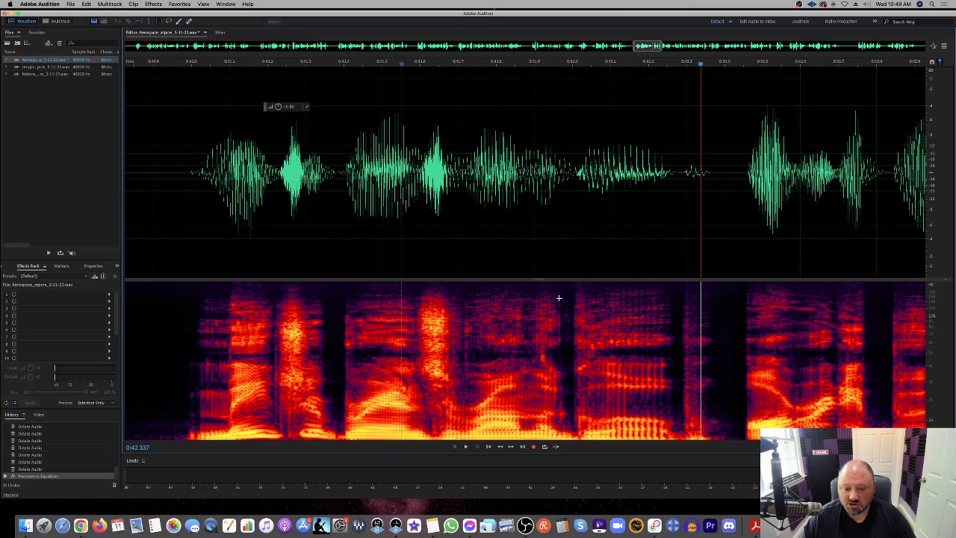
# Step: Select the short stretch from about 0:41.8 to 0:42.0 in the waveform and listen to it repeatedly
pyautogui.moveTo(505, 219); pyautogui.dragTo(575, 224)
pyautogui.press('space')
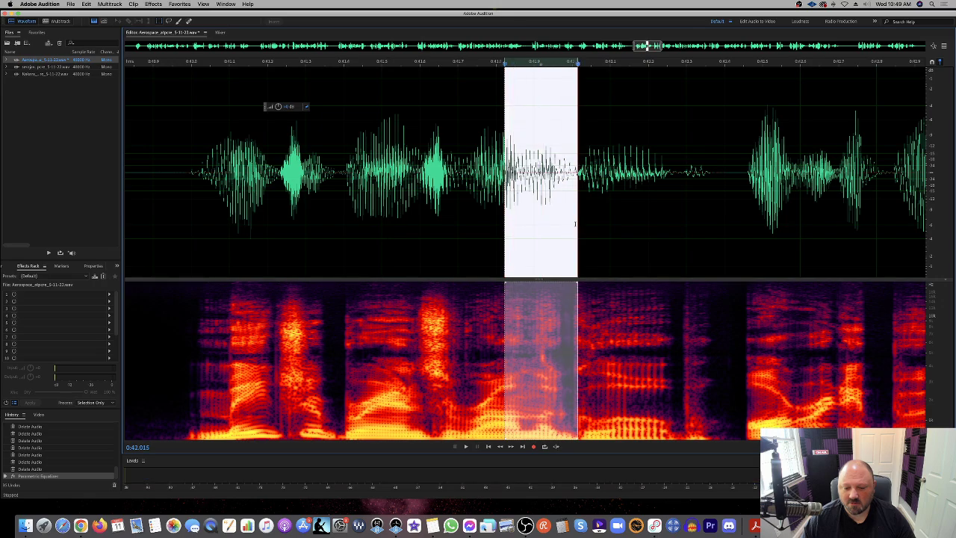
pyautogui.click(524, 204)
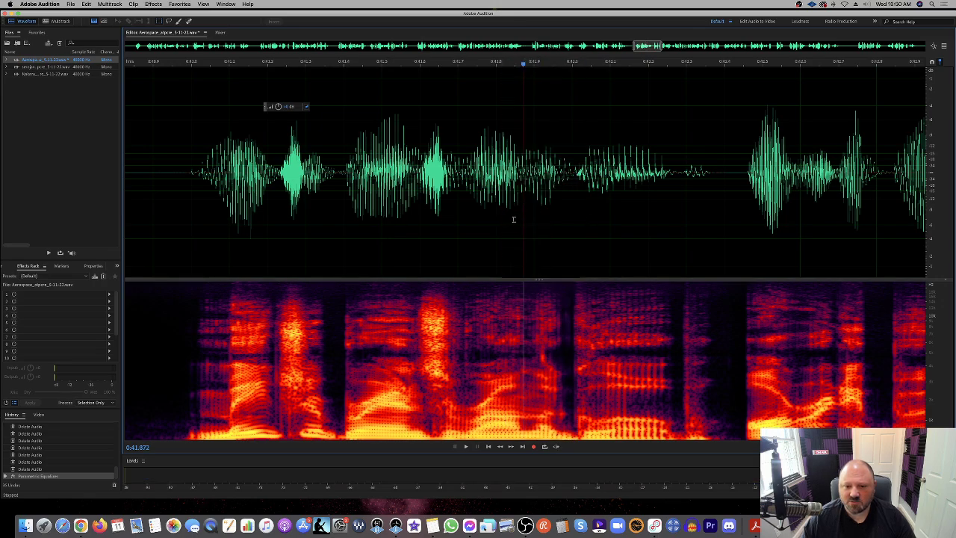
pyautogui.moveTo(504, 219); pyautogui.dragTo(575, 214)
pyautogui.press('space')
pyautogui.click(593, 215)
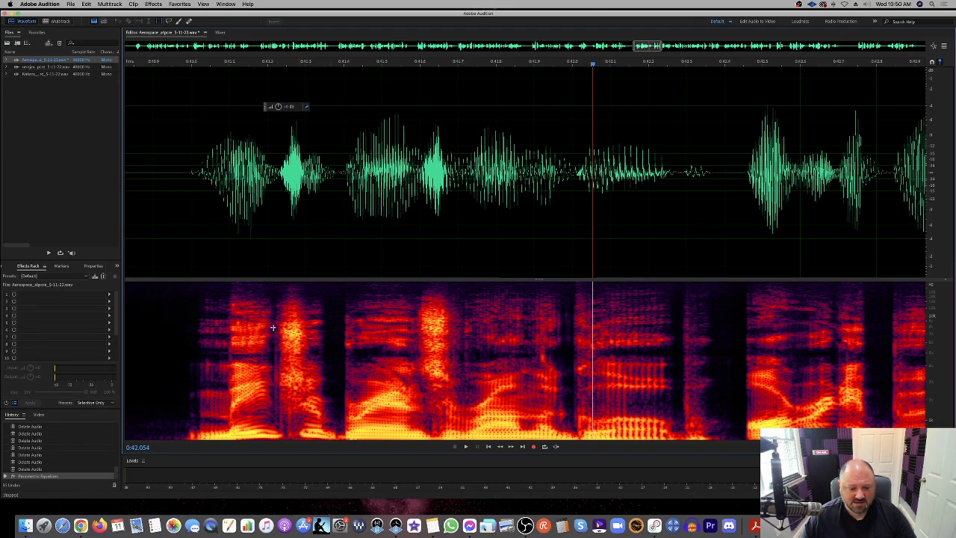
# Step: Examine the spectrogram up close for clicks, at about 0:41.2 and just before 0:42
pyautogui.moveTo(274, 329); pyautogui.dragTo(277, 426)
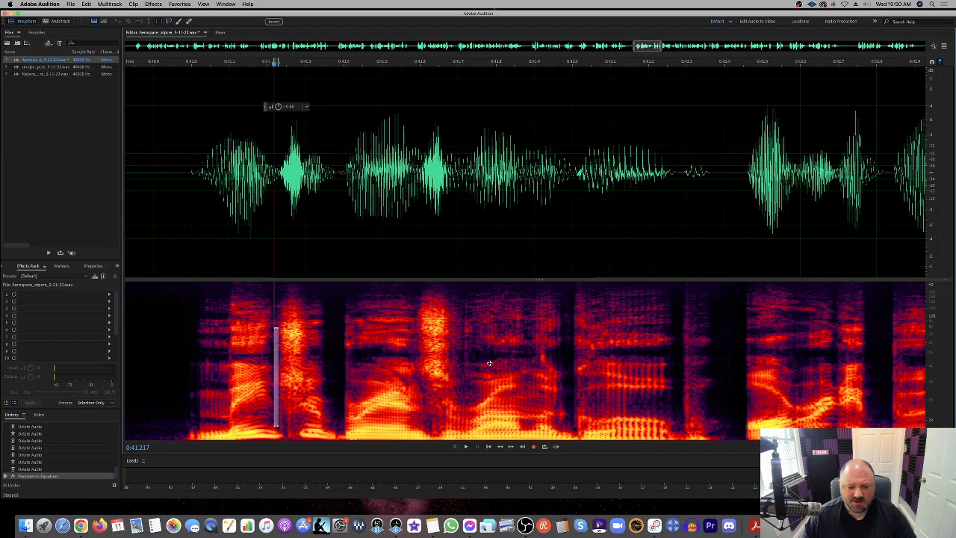
pyautogui.click(490, 321)
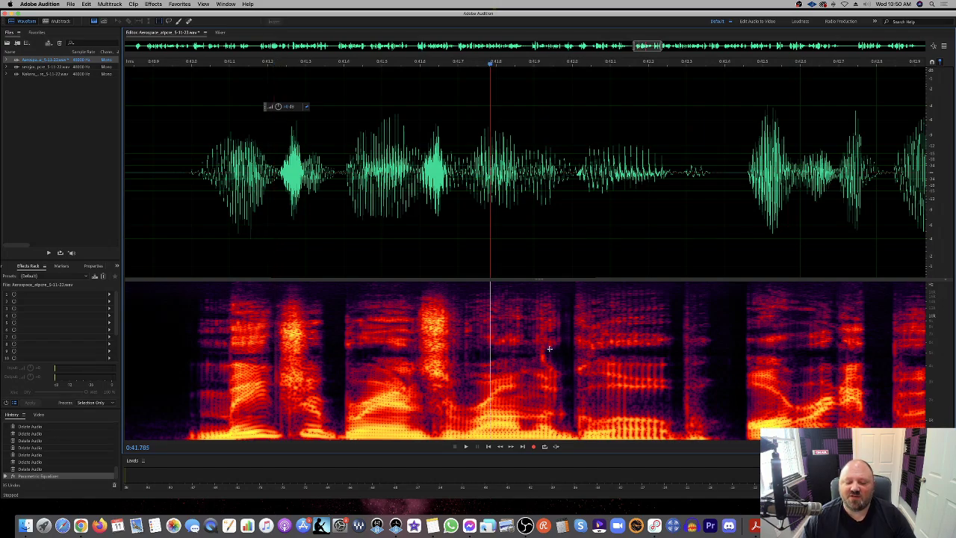
pyautogui.scroll(8, 541, 234)
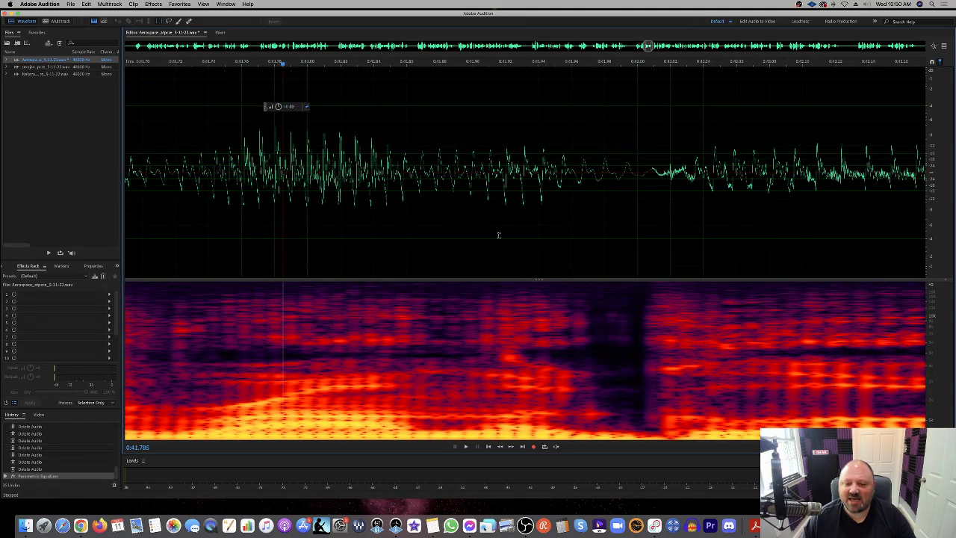
pyautogui.scroll(-4, 497, 232)
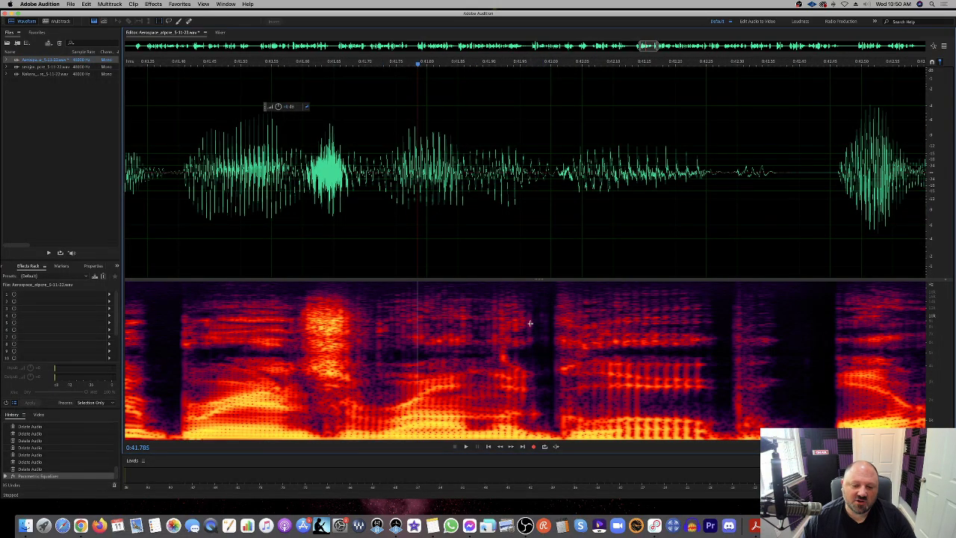
pyautogui.scroll(-3, 530, 323)
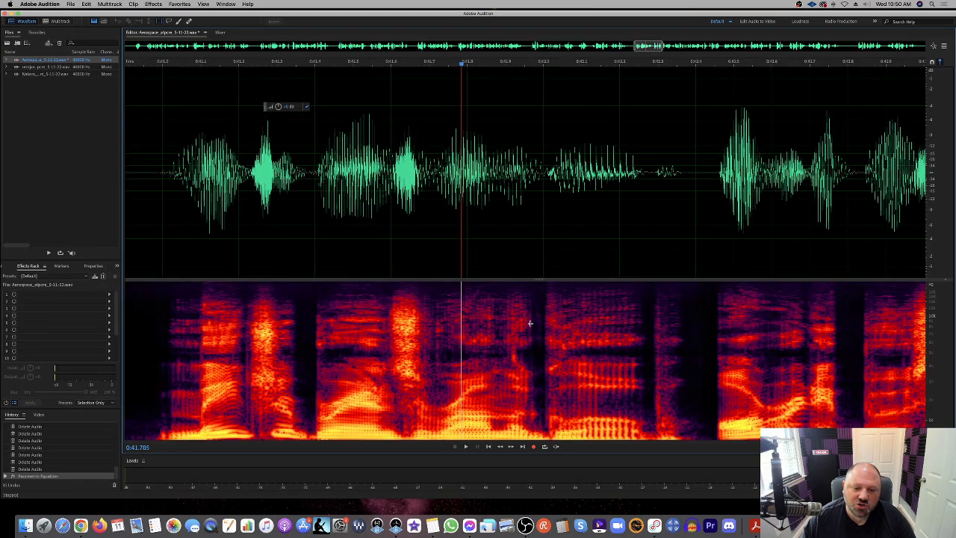
pyautogui.scroll(3, 529, 323)
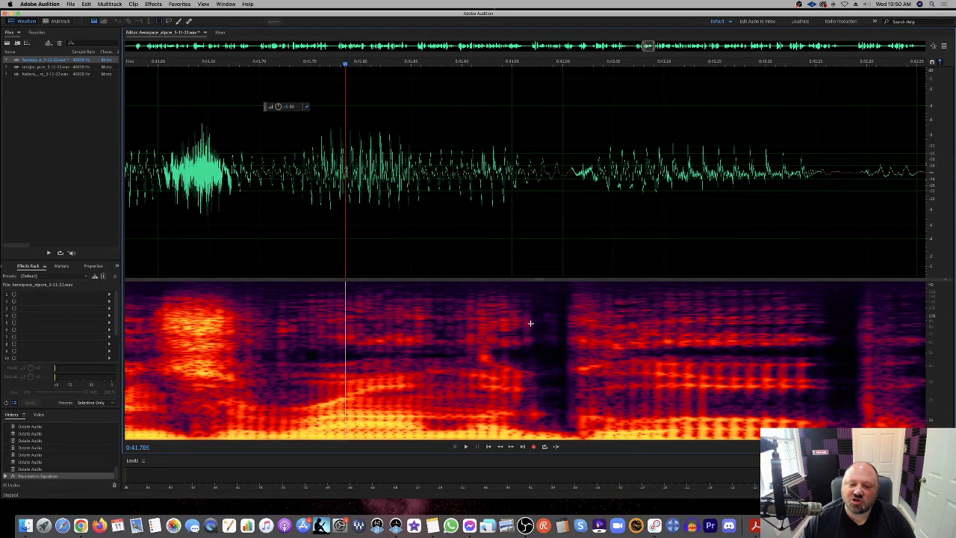
pyautogui.scroll(-3, 530, 323)
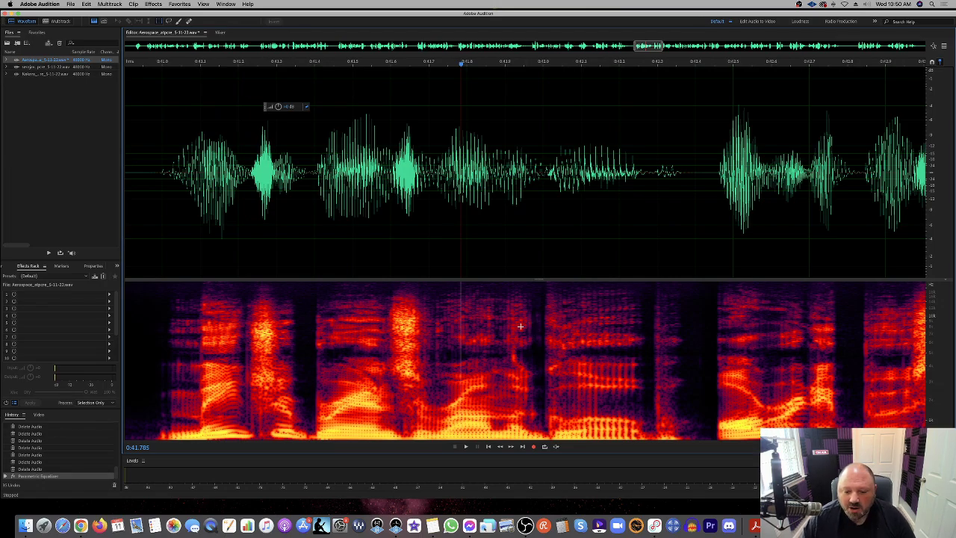
pyautogui.scroll(2, 517, 352)
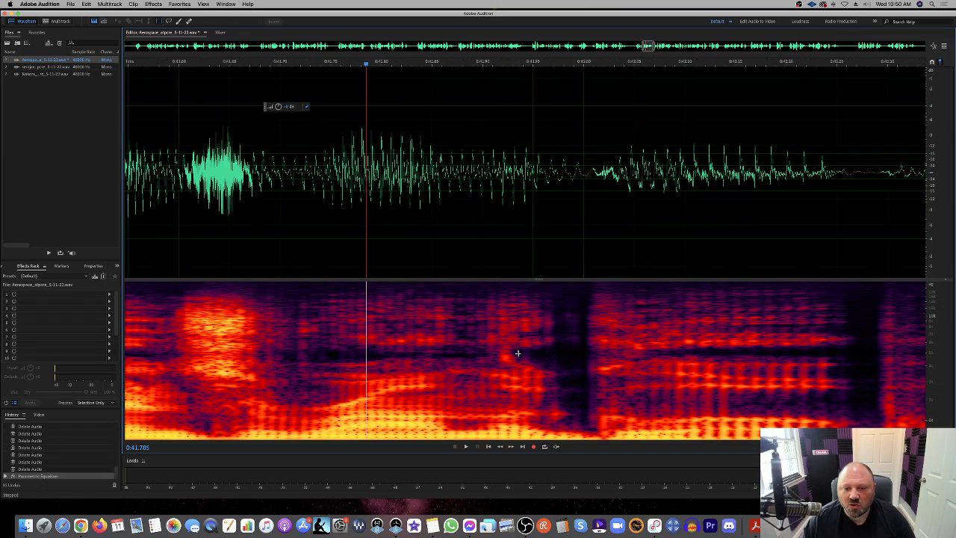
pyautogui.scroll(2, 518, 352)
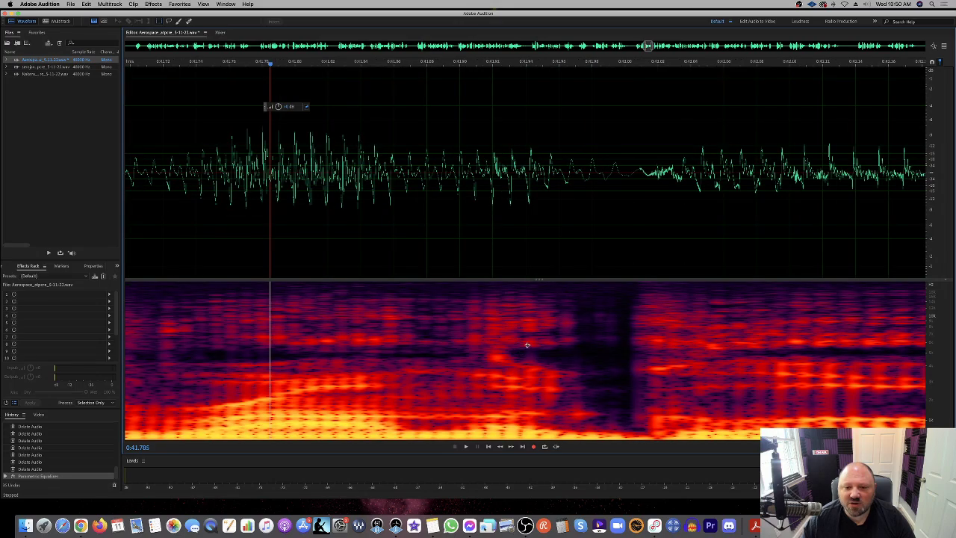
pyautogui.scroll(-4, 527, 345)
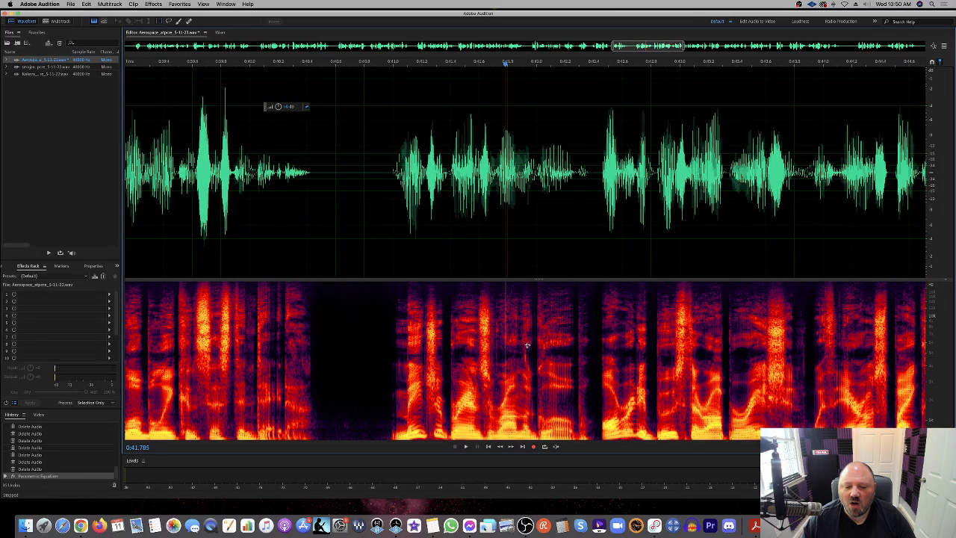
pyautogui.scroll(2, 526, 345)
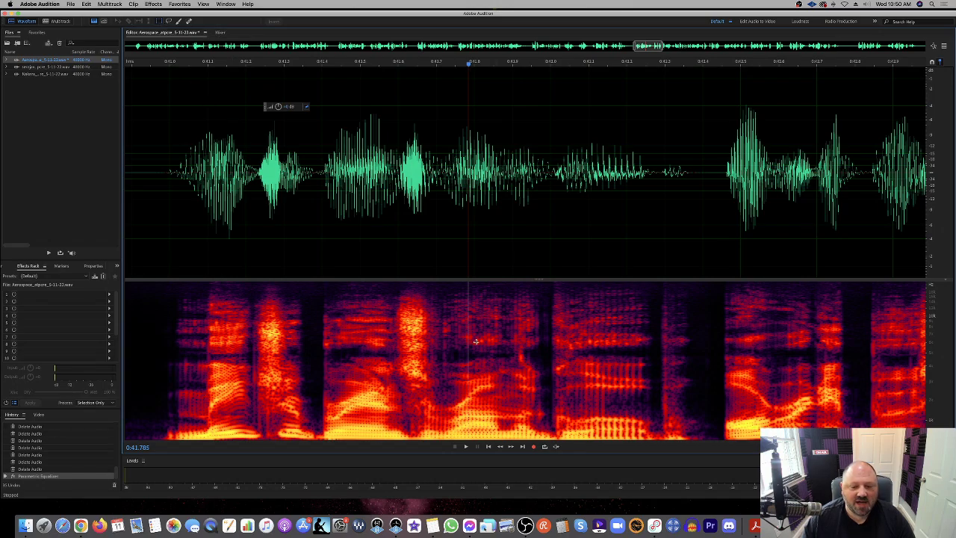
pyautogui.moveTo(445, 314); pyautogui.dragTo(505, 374)
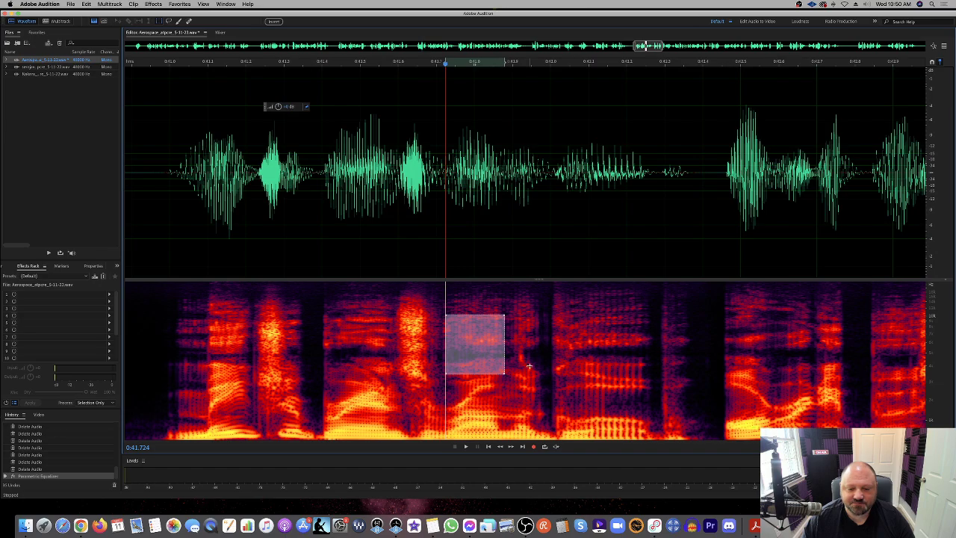
pyautogui.click(529, 366)
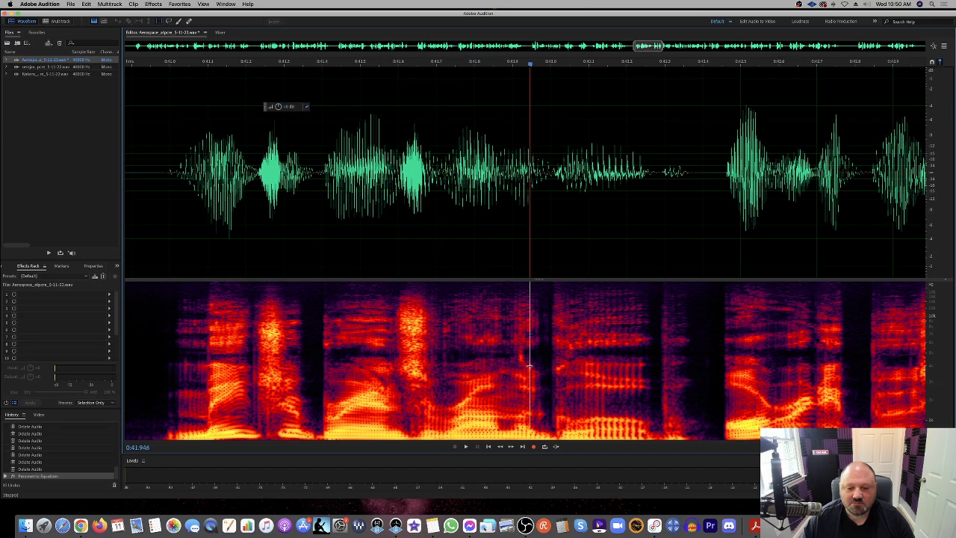
pyautogui.click(154, 5)
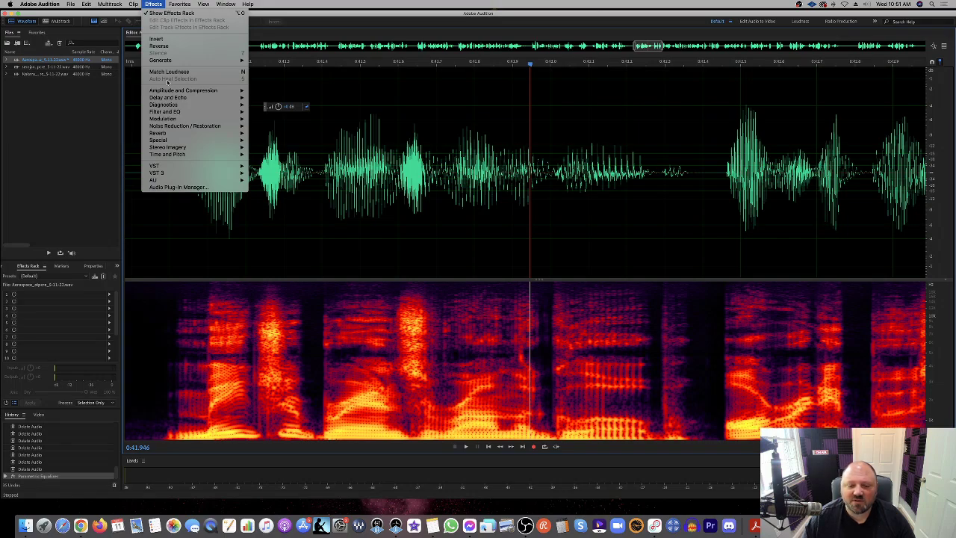
pyautogui.click(522, 341)
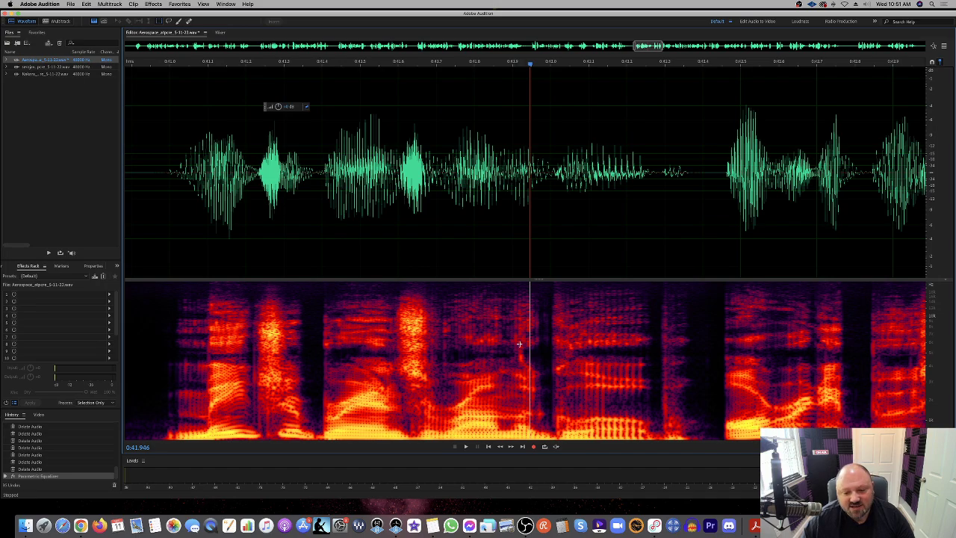
# Step: Select only the small click at about 0:41.9 in the spectrogram and repair it with Auto Heal Selection
pyautogui.moveTo(516, 339); pyautogui.dragTo(525, 373)
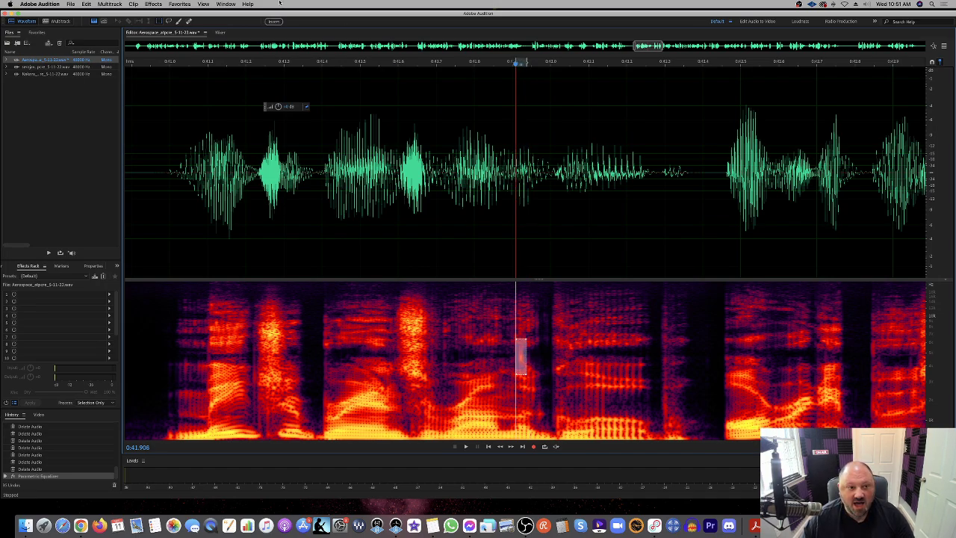
pyautogui.click(160, 4)
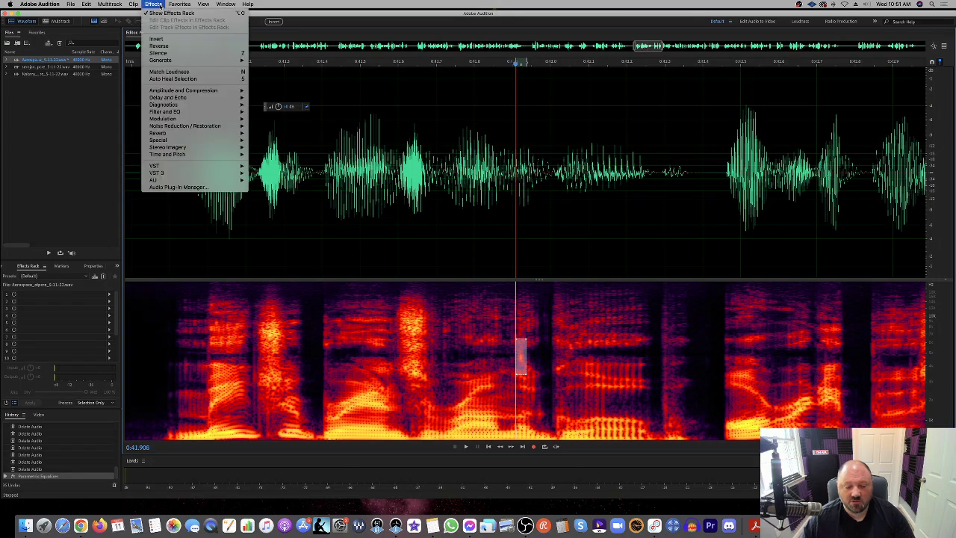
pyautogui.click(187, 79)
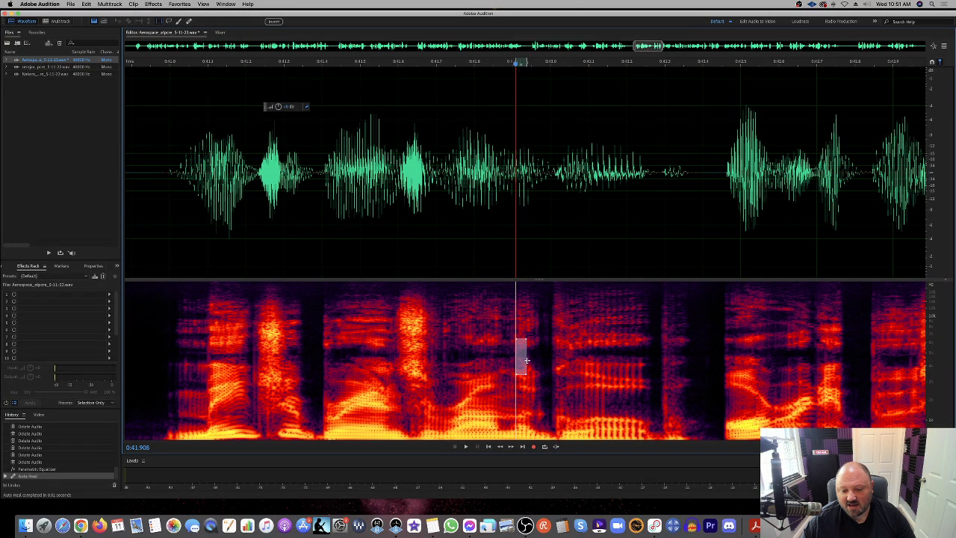
pyautogui.click(531, 361)
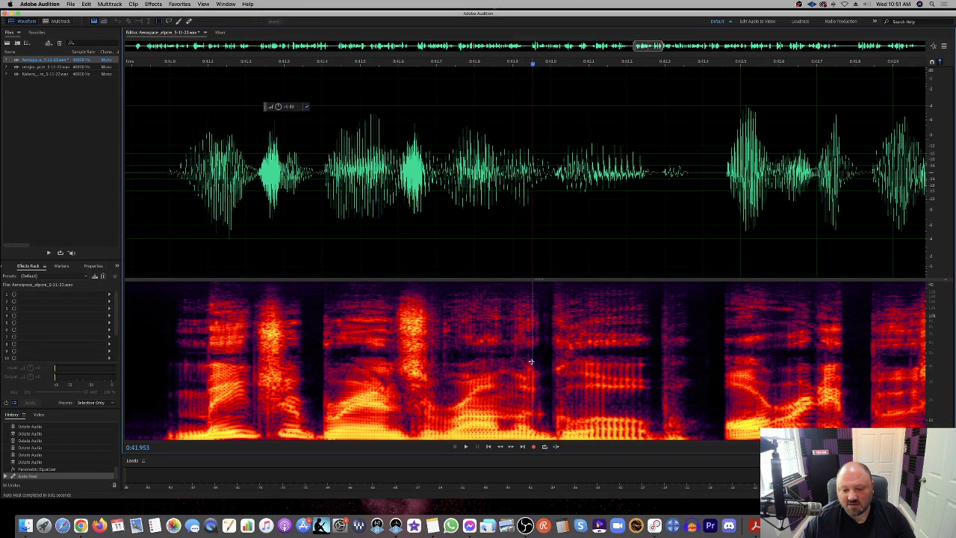
# Step: Play short waveform selections around the repaired click, about 0:41.8 to 0:42.1, to check how it sounds
pyautogui.moveTo(403, 228); pyautogui.dragTo(590, 236)
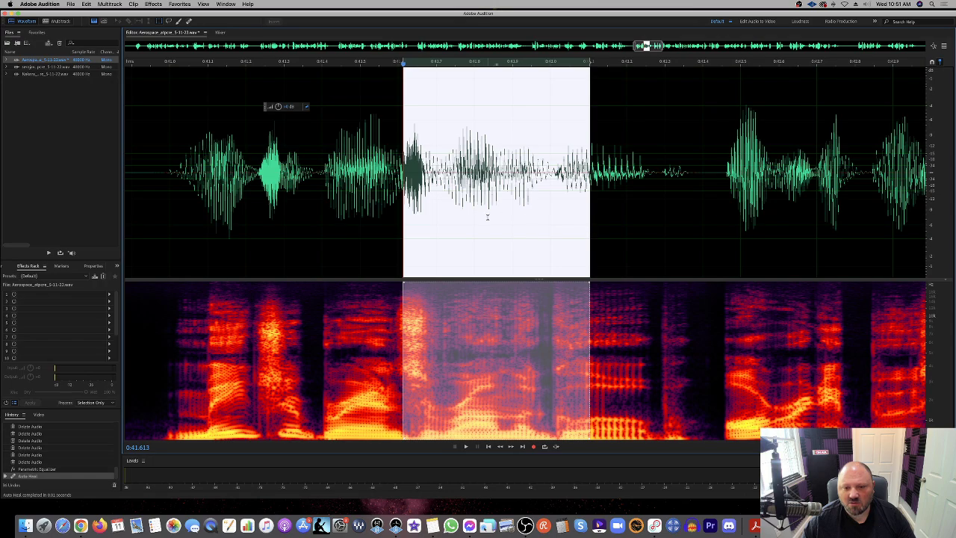
pyautogui.moveTo(472, 218); pyautogui.dragTo(590, 220)
pyautogui.press('space')
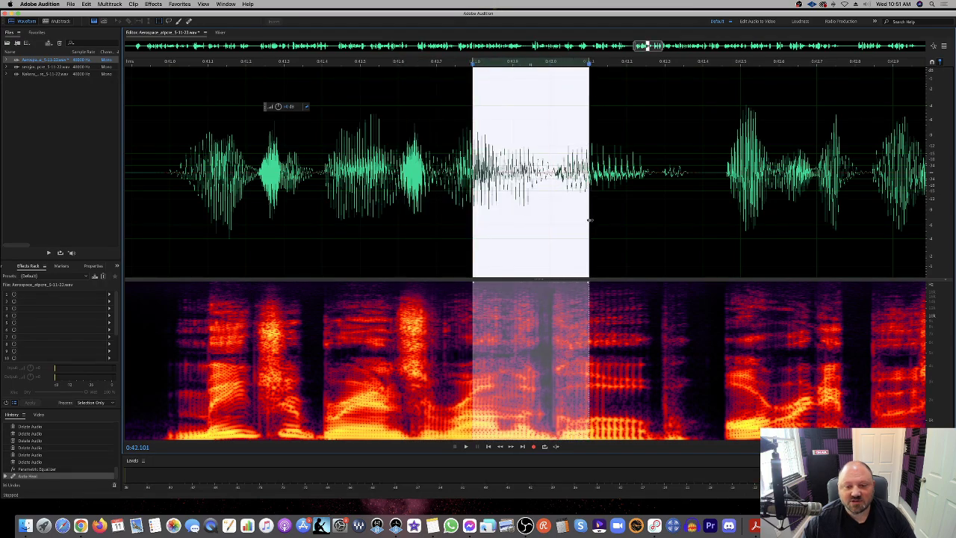
pyautogui.click(491, 218)
pyautogui.moveTo(487, 220); pyautogui.dragTo(542, 222)
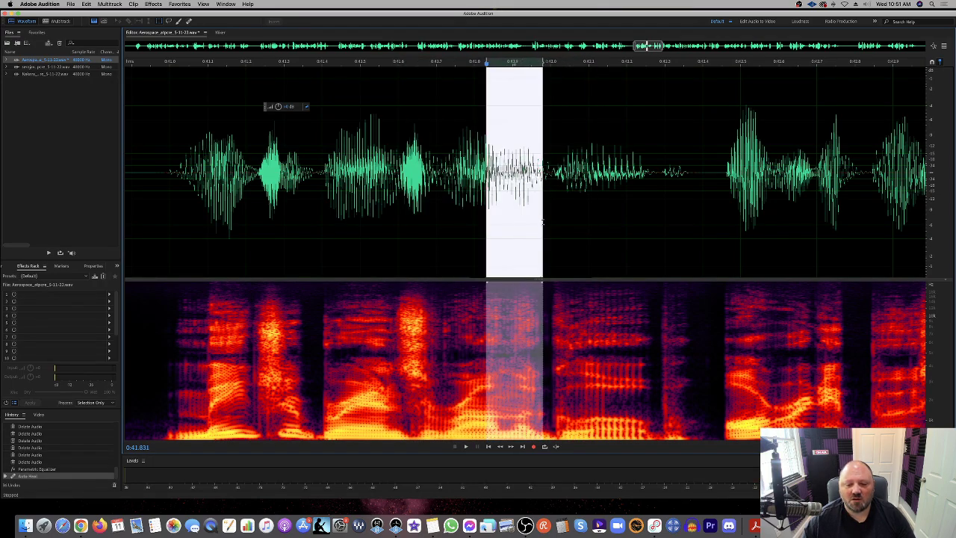
pyautogui.press('space')
pyautogui.click(547, 299)
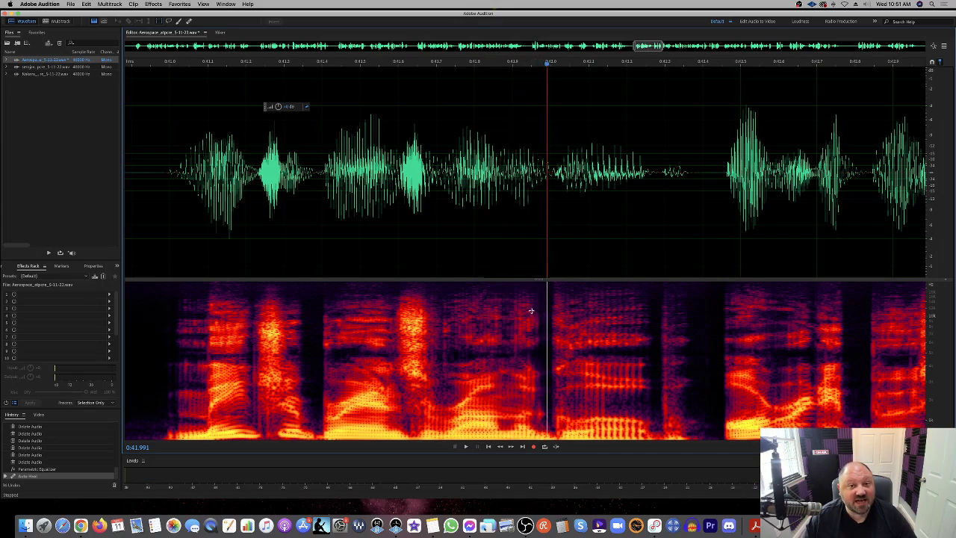
# Step: Select the narrow vertical strip at about 0:41.2 in the spectrogram and repair it with Auto Heal
pyautogui.click(252, 319)
pyautogui.moveTo(255, 410); pyautogui.dragTo(254, 427)
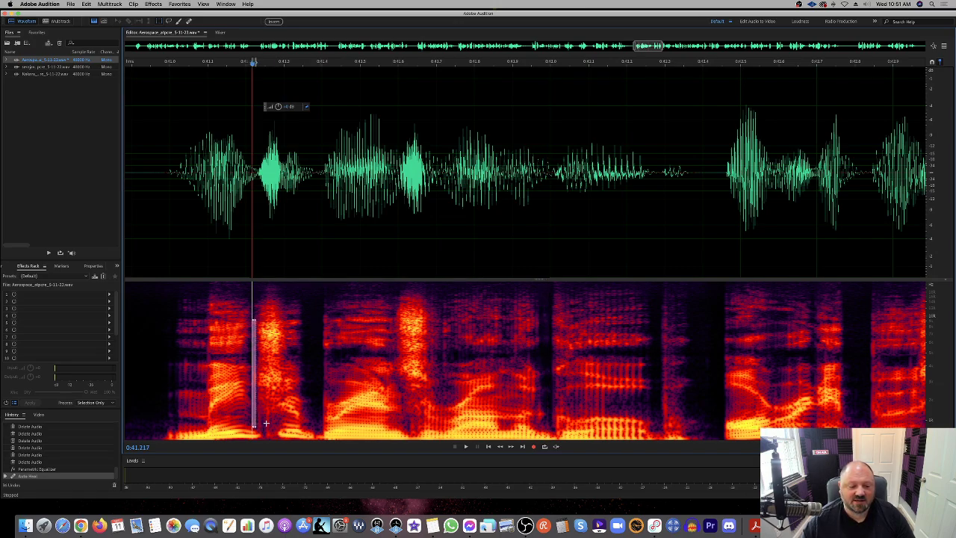
pyautogui.press('super+u')
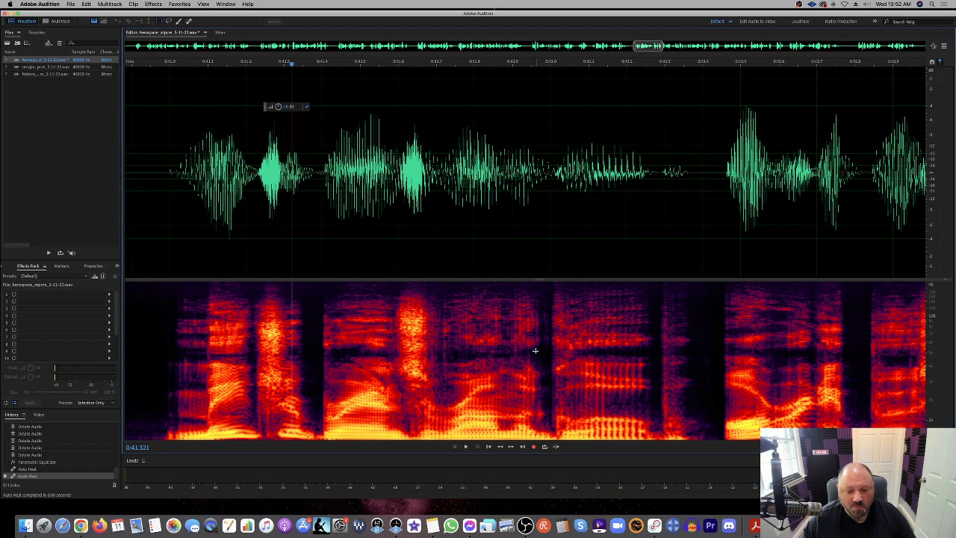
# Step: Undo both Auto Heal repairs and delete the selected click frequencies at about 0:41.9 in the spectrogram instead
pyautogui.press('super+z')
pyautogui.press('super+z')
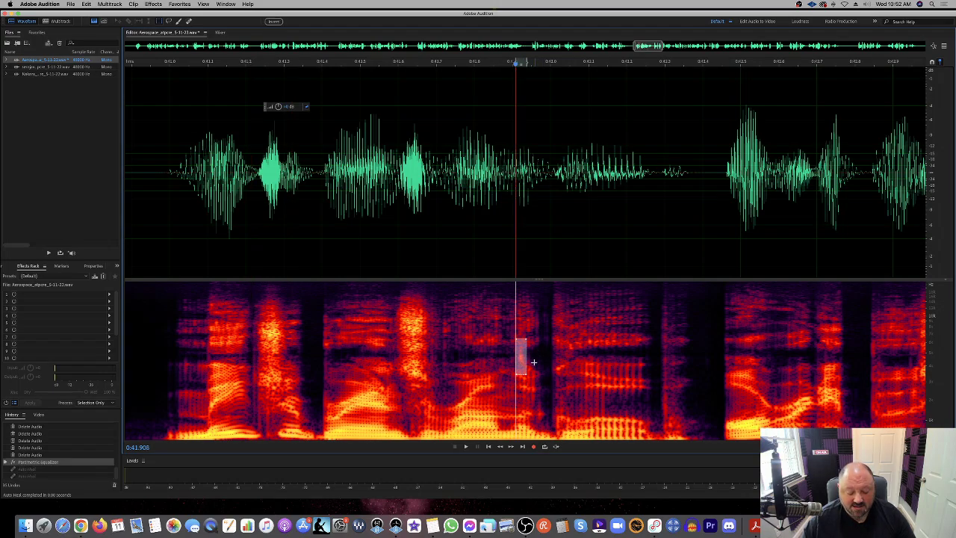
pyautogui.press('Delete')
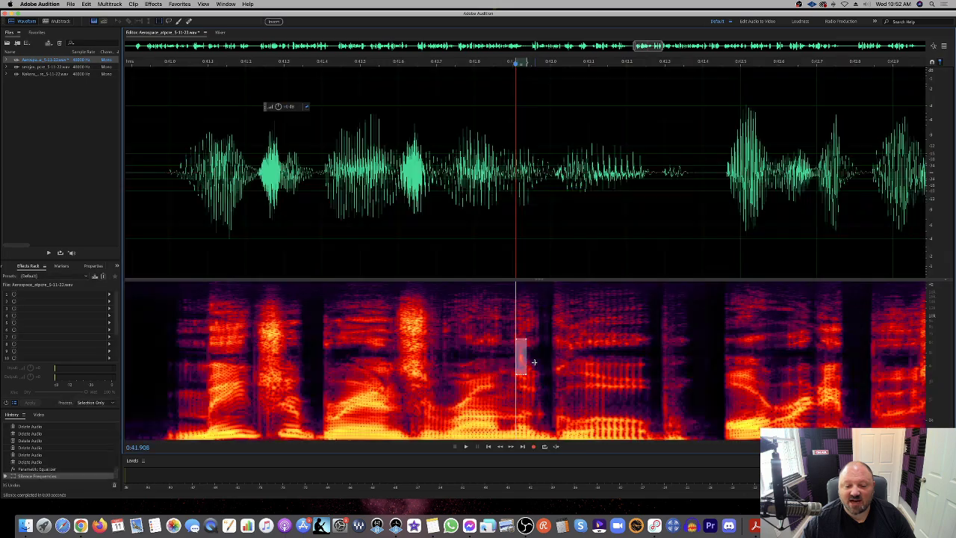
# Step: Undo the frequency deletion at about 0:41.9 in the spectrogram and repair the same selection with Auto Heal instead
pyautogui.click(531, 386)
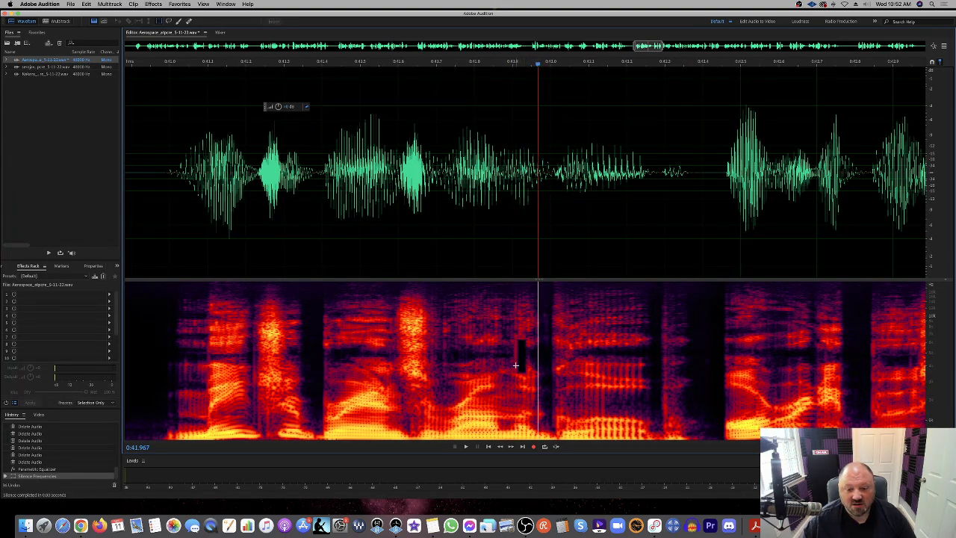
pyautogui.press('super+z')
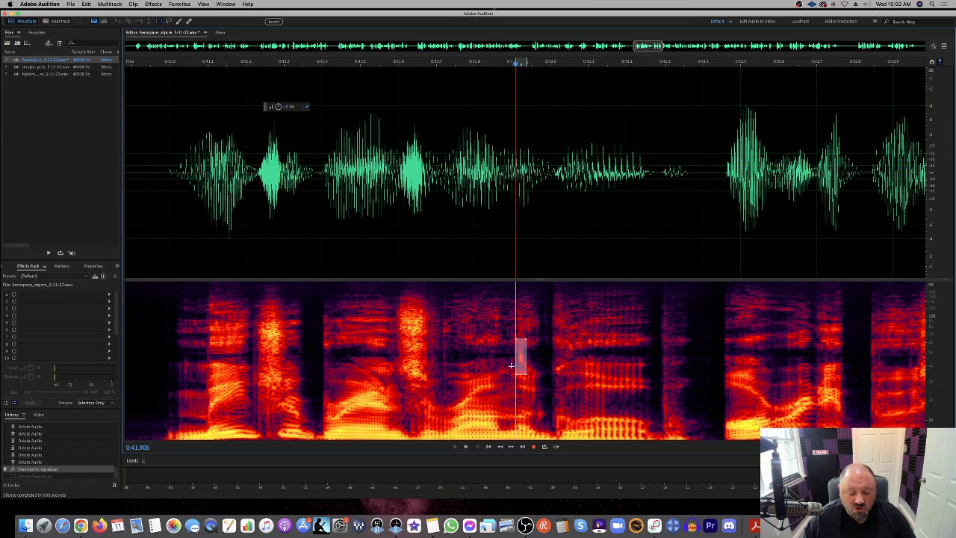
pyautogui.hotkey('shift', 'u')
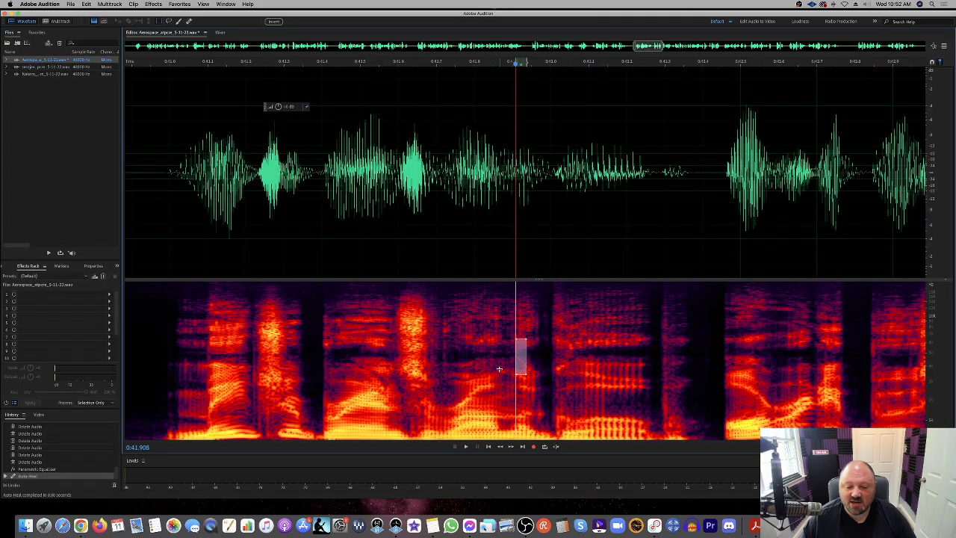
pyautogui.click(499, 368)
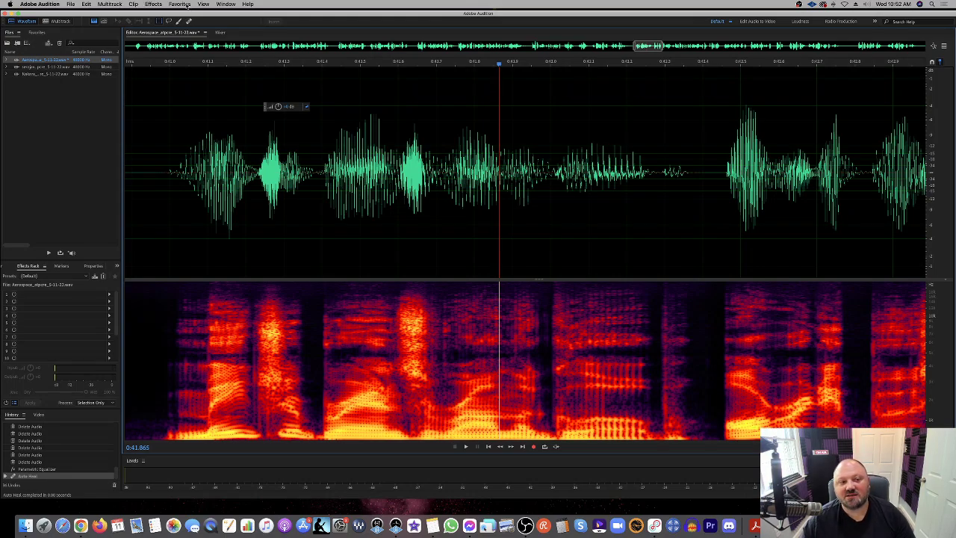
# Step: Open the keyboard shortcuts editor and search its commands for "auto heal"
pyautogui.click(87, 5)
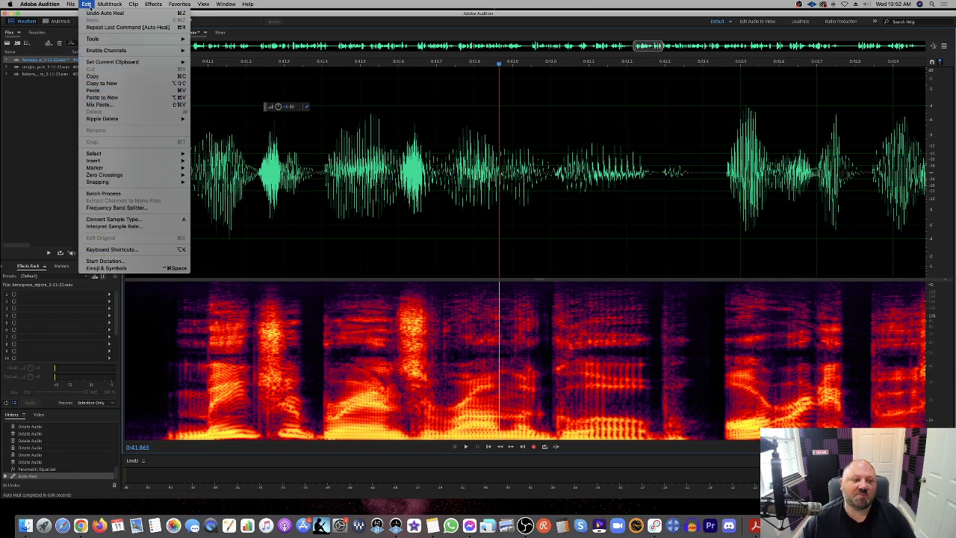
pyautogui.moveTo(75, 5)
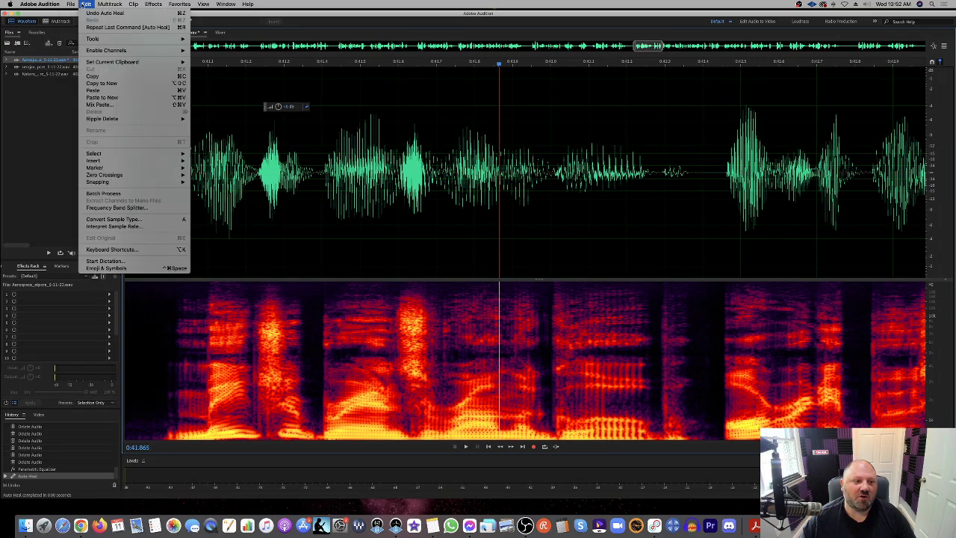
pyautogui.click(120, 250)
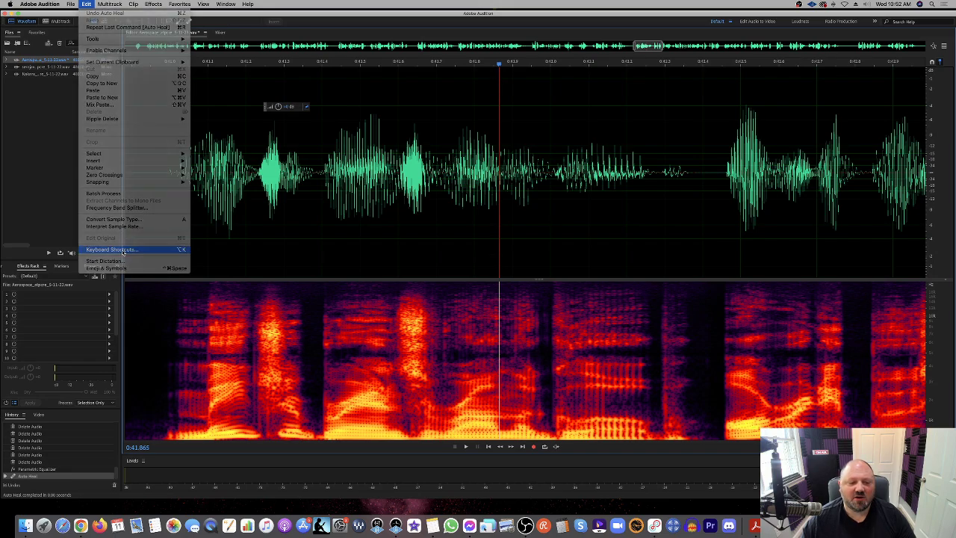
pyautogui.moveTo(449, 124); pyautogui.dragTo(483, 109)
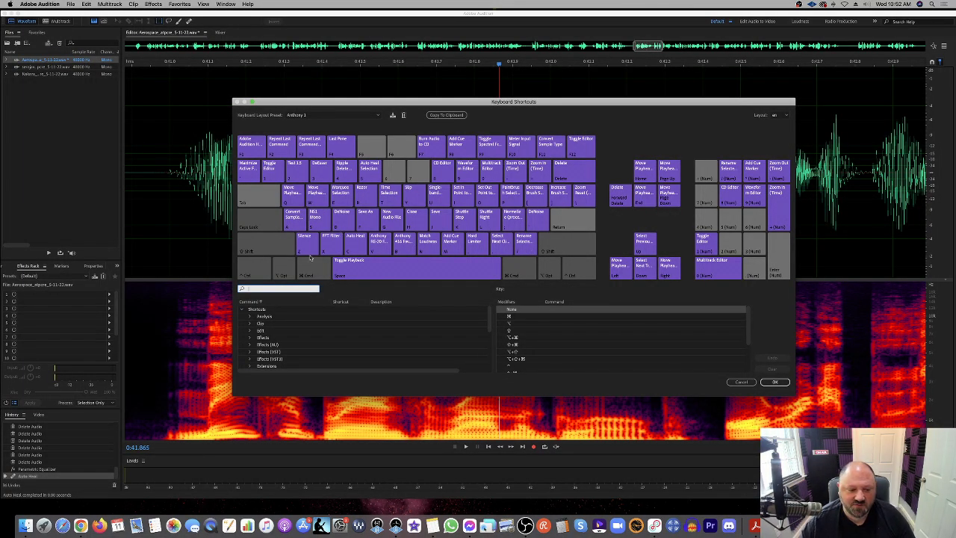
pyautogui.click(279, 289)
pyautogui.write('switcher')
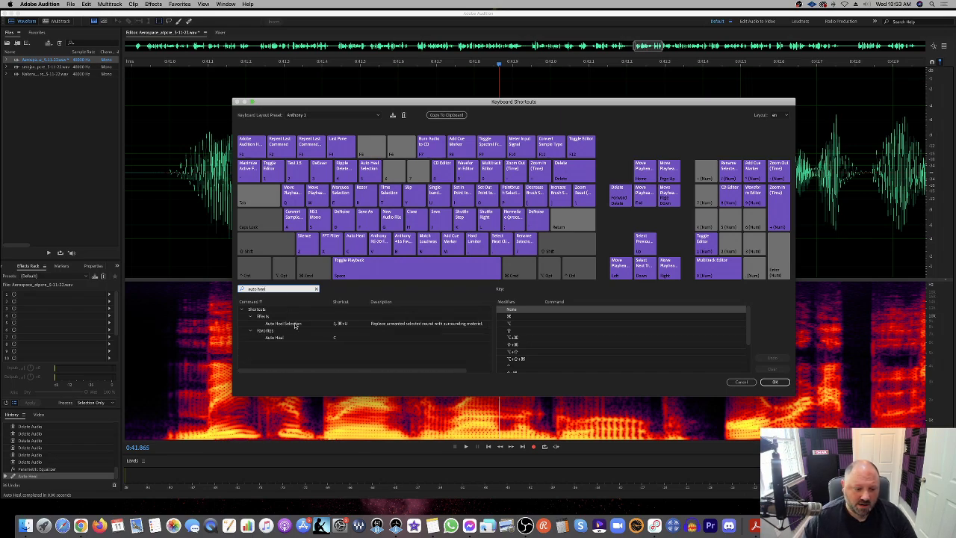
# Step: Assign the Auto Heal Selection command to the 6 key as an additional shortcut and save the shortcut changes
pyautogui.click(286, 325)
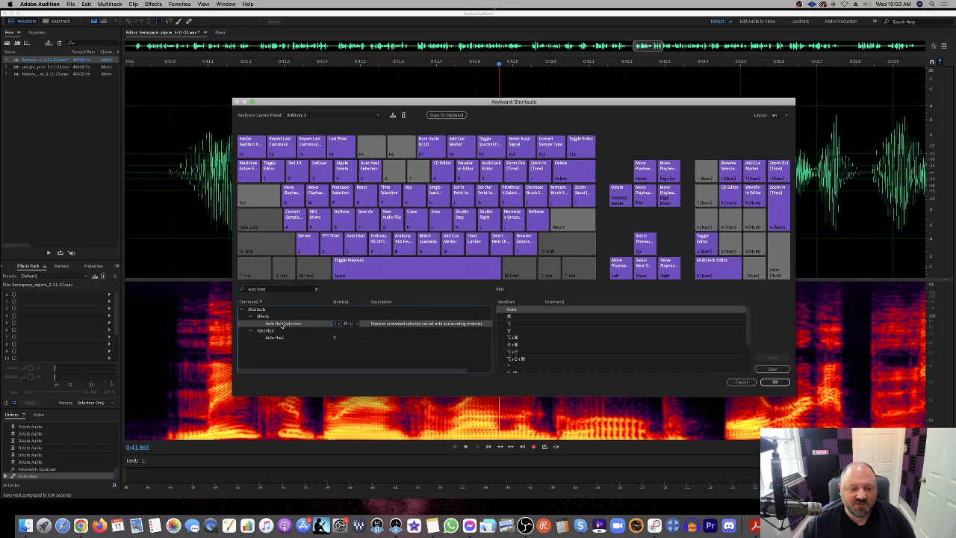
pyautogui.moveTo(268, 326)
pyautogui.mouseDown()
pyautogui.moveTo(290, 311)
pyautogui.moveTo(322, 245)
pyautogui.moveTo(326, 256)
pyautogui.moveTo(287, 326)
pyautogui.moveTo(321, 246)
pyautogui.moveTo(395, 184)
pyautogui.moveTo(450, 187)
pyautogui.moveTo(520, 264)
pyautogui.moveTo(392, 172)
pyautogui.mouseUp()
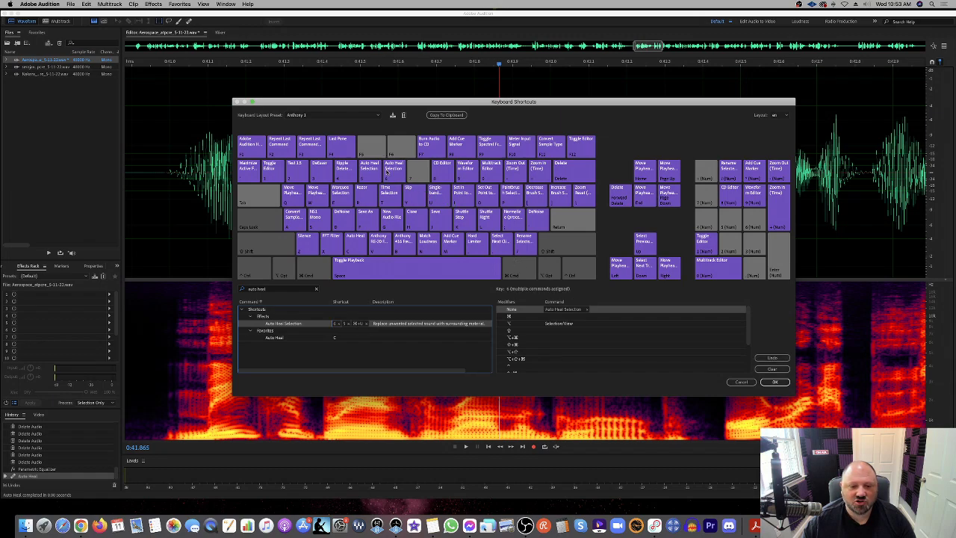
pyautogui.click(402, 172)
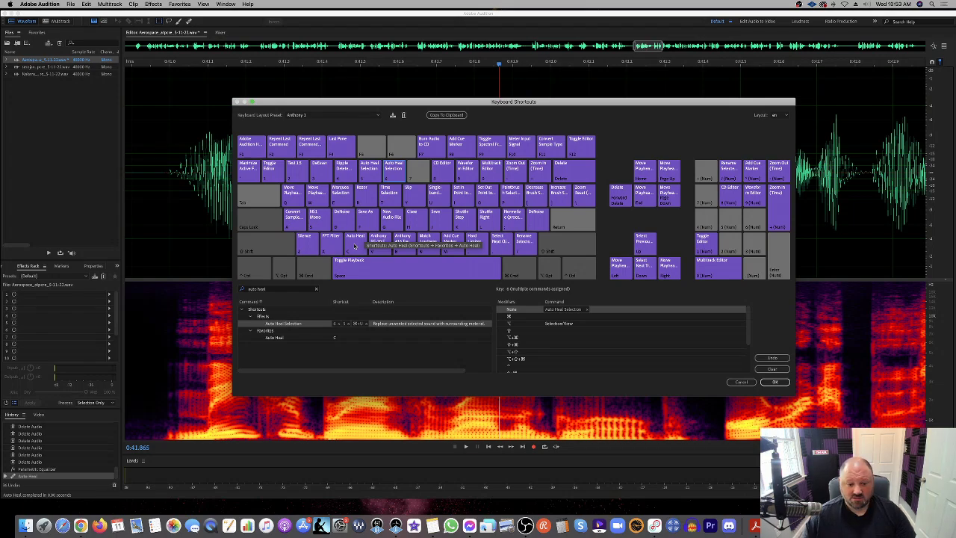
pyautogui.click(311, 339)
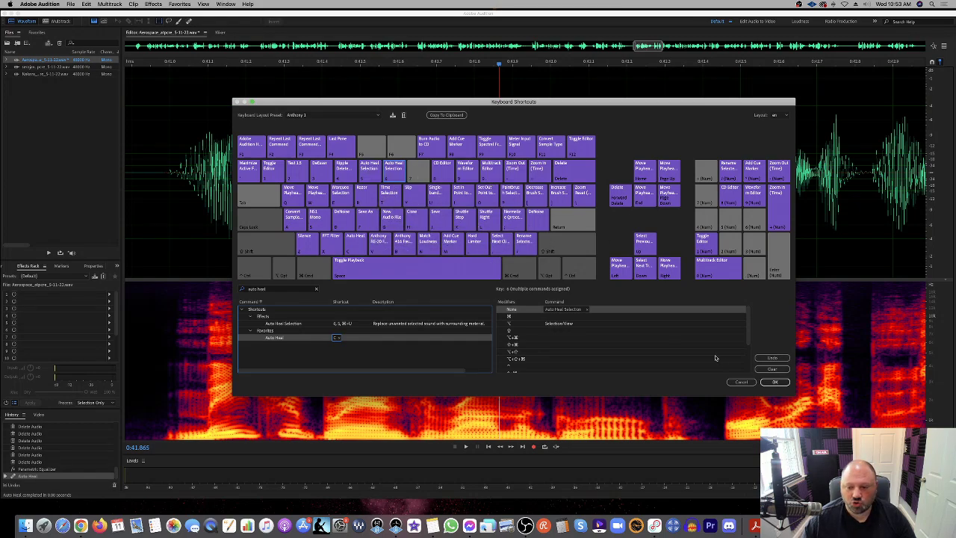
pyautogui.click(774, 382)
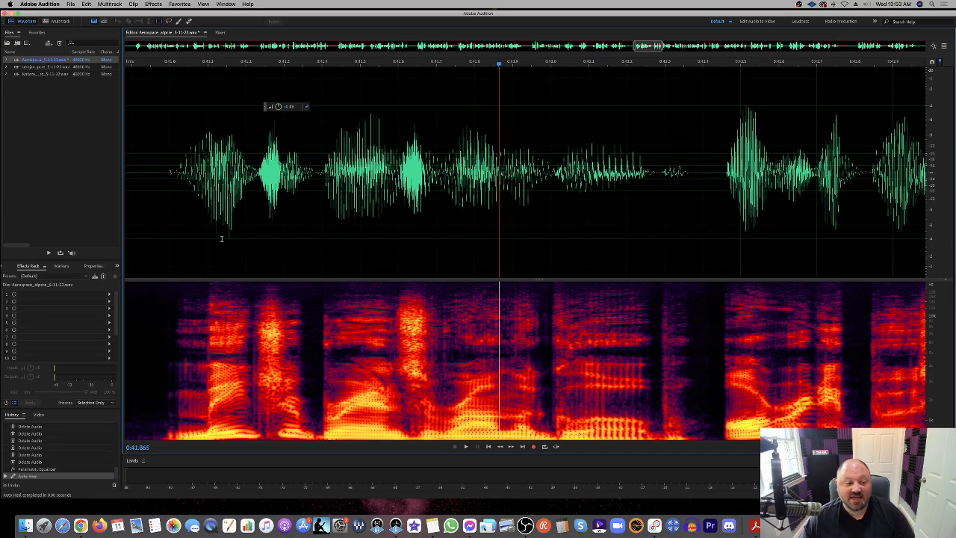
# Step: Show the Effects Rack and load the custom 416 post-cleanup preset dated 09-03-19
pyautogui.hotkey('alt', '8')
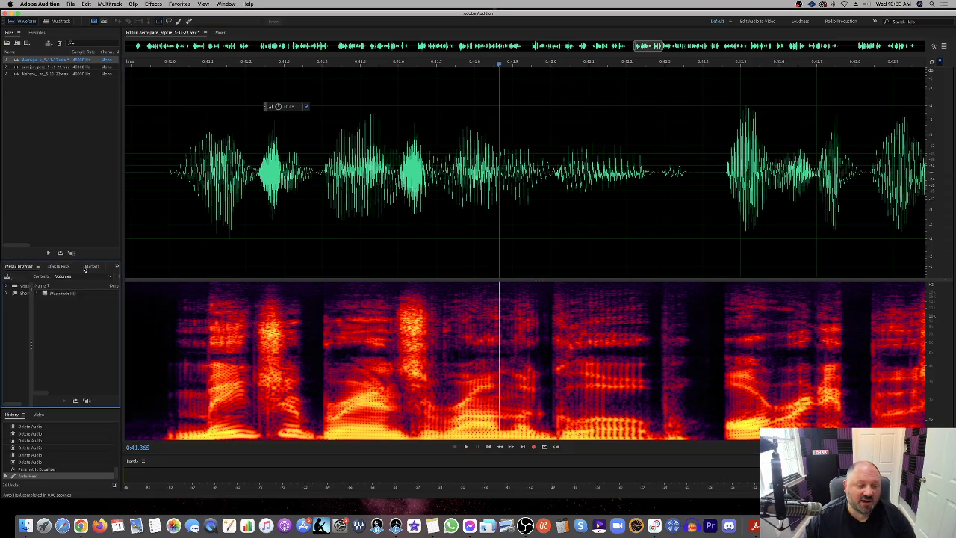
pyautogui.click(85, 267)
pyautogui.hotkey('alt', '8')
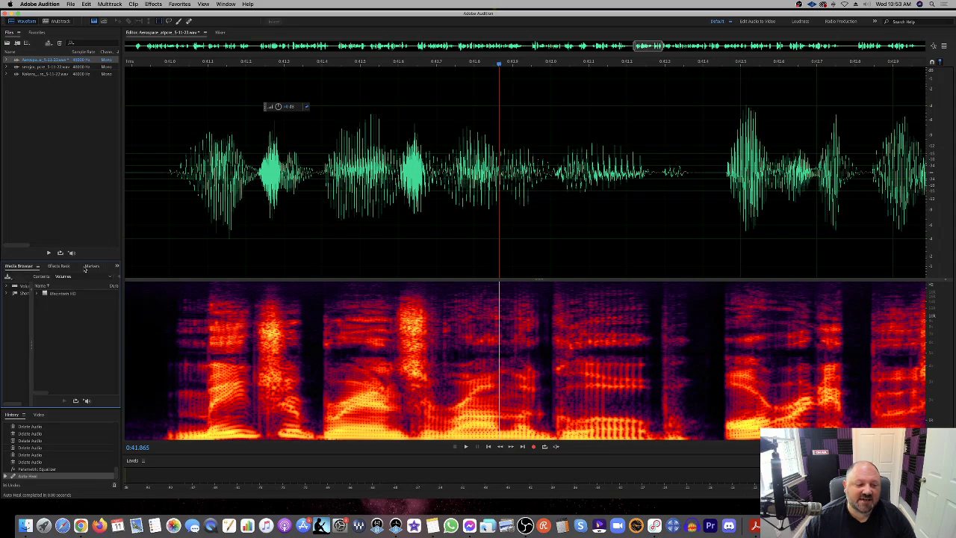
pyautogui.hotkey('alt', '0')
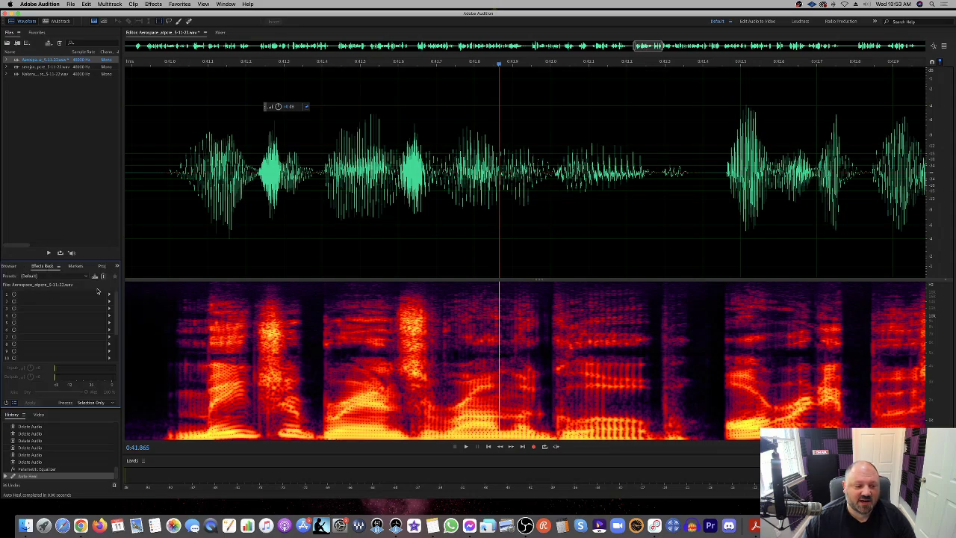
pyautogui.click(56, 276)
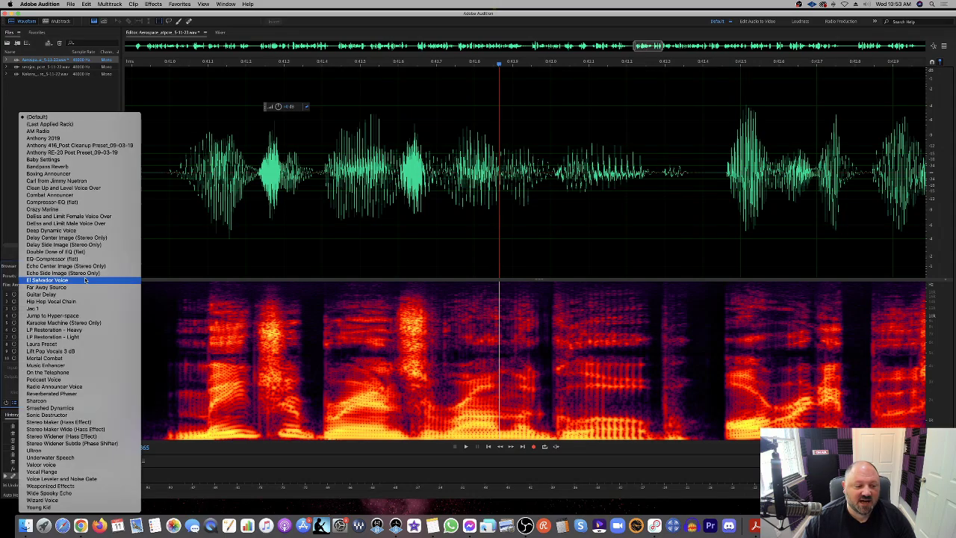
pyautogui.click(82, 146)
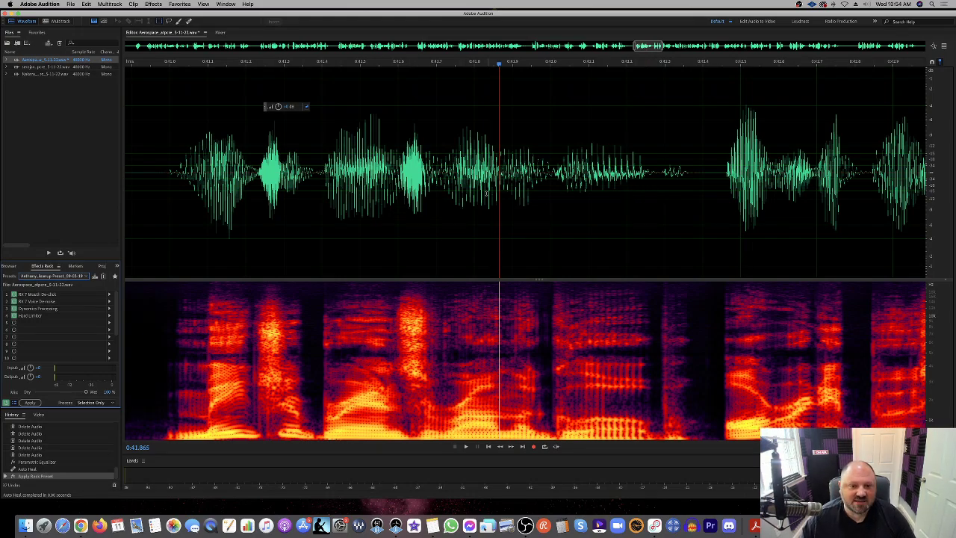
# Step: Try the Medium Reduction preset in the Automatic Click Remover effect and close it without applying
pyautogui.scroll(-2, 486, 192)
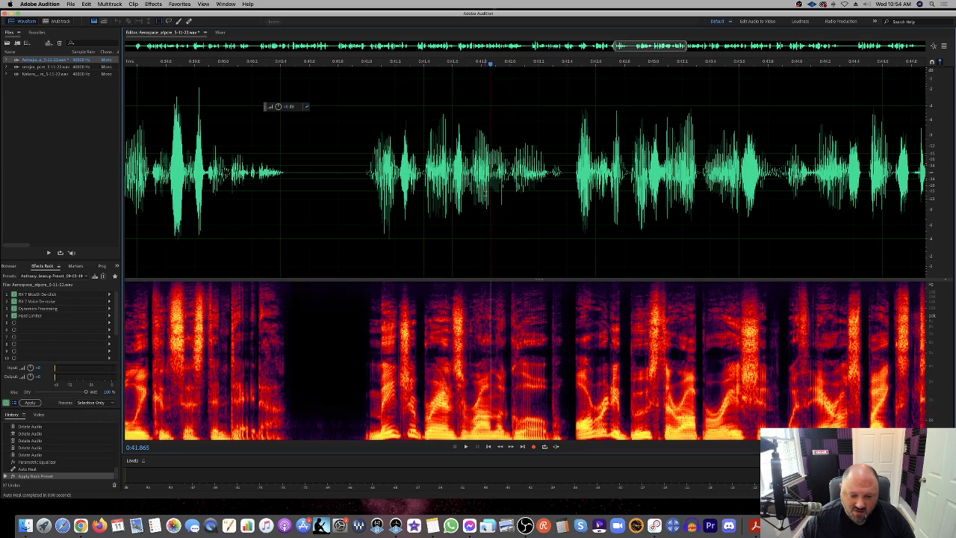
pyautogui.click(154, 4)
pyautogui.moveTo(224, 126)
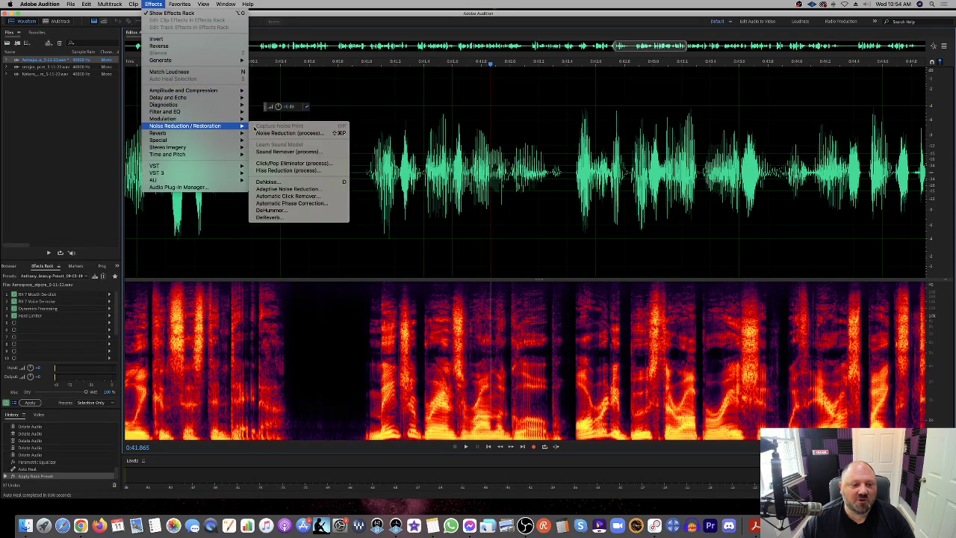
pyautogui.click(287, 196)
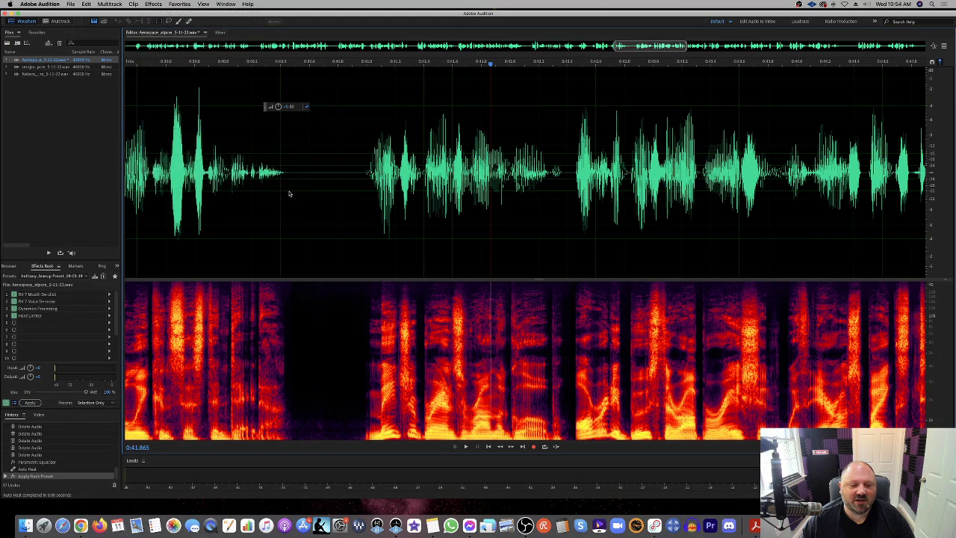
pyautogui.click(161, 226)
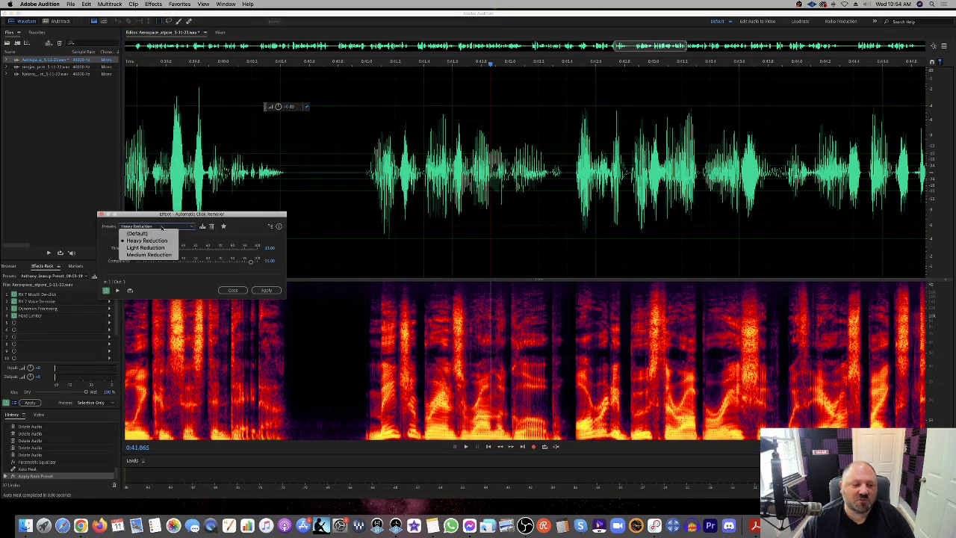
pyautogui.click(157, 255)
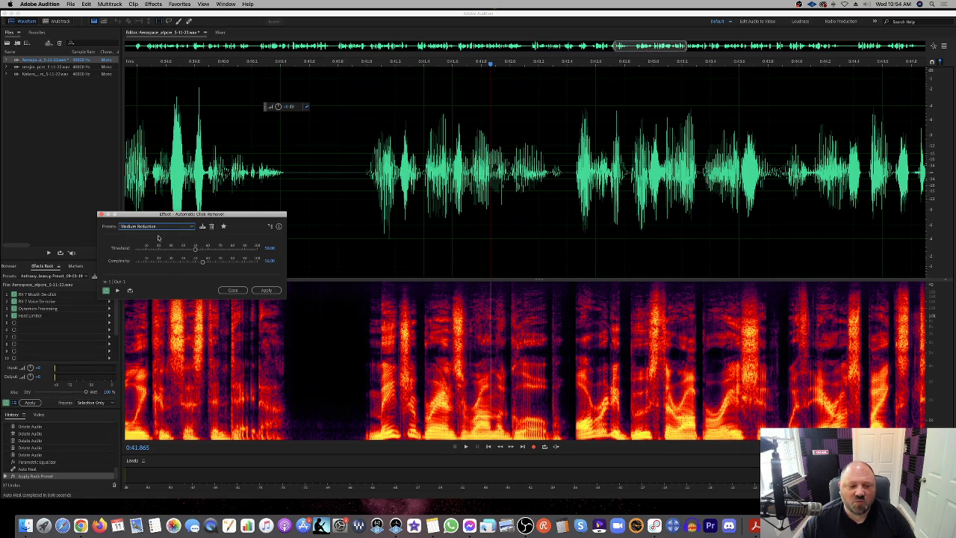
pyautogui.click(233, 291)
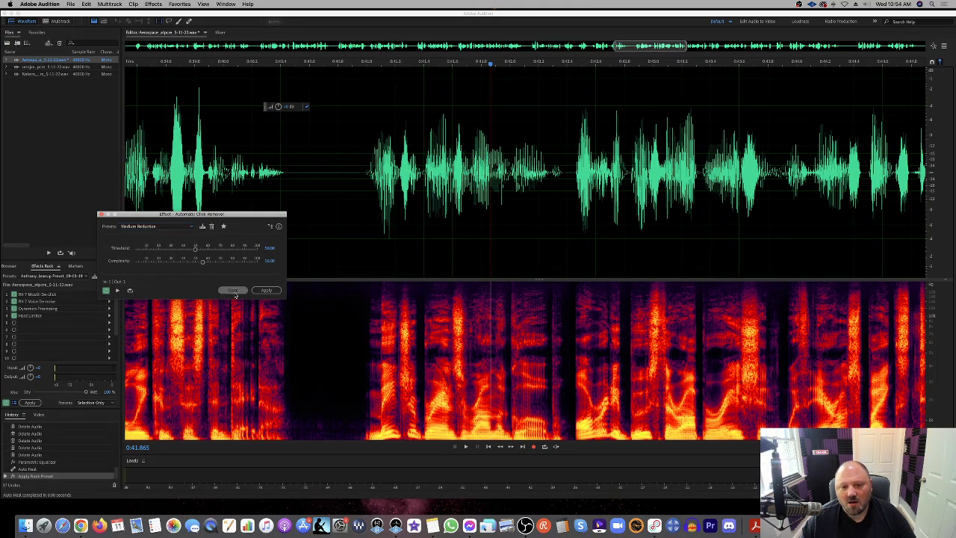
# Step: Preview Adaptive Noise Reduction on the recording with the Heavy Noise Reduction preset, check its other presets, and close it without applying
pyautogui.scroll(-10, 344, 119)
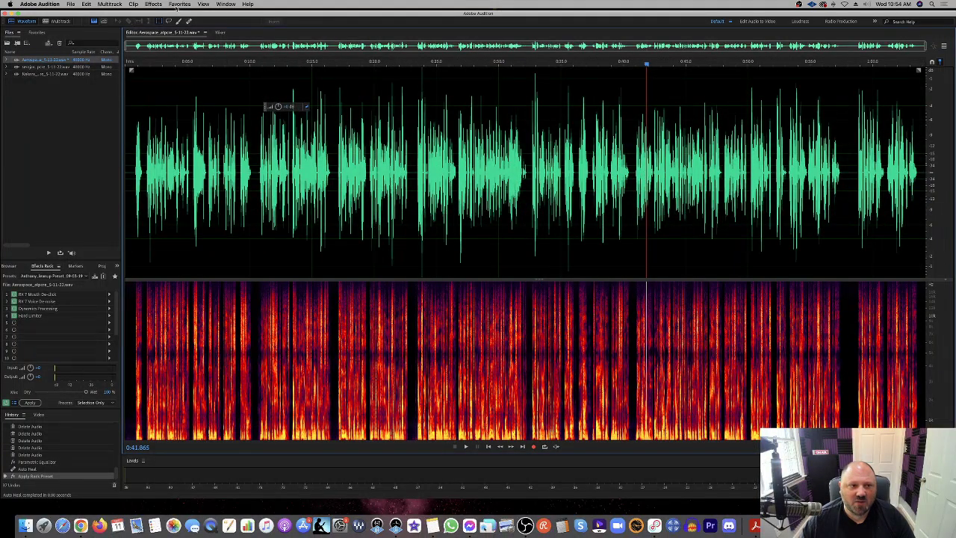
pyautogui.click(154, 4)
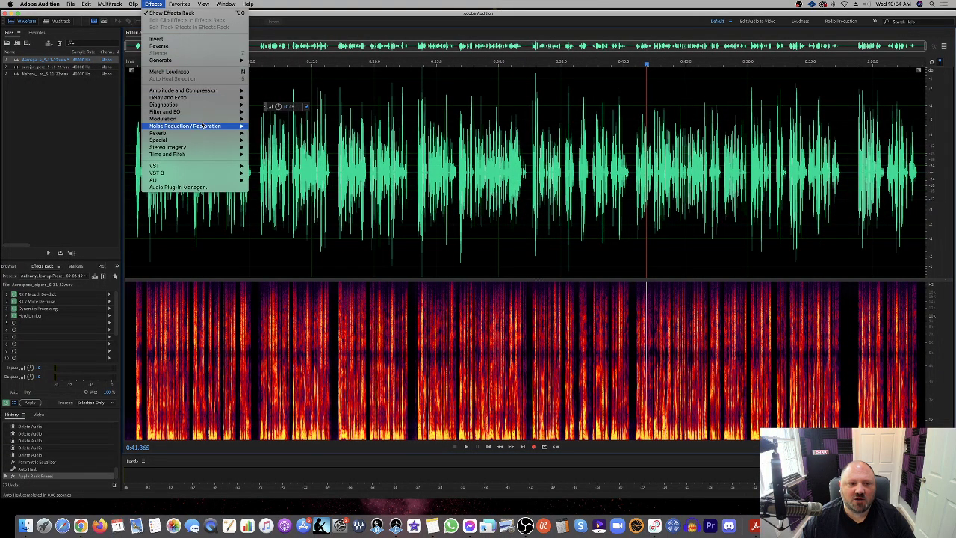
pyautogui.moveTo(203, 126)
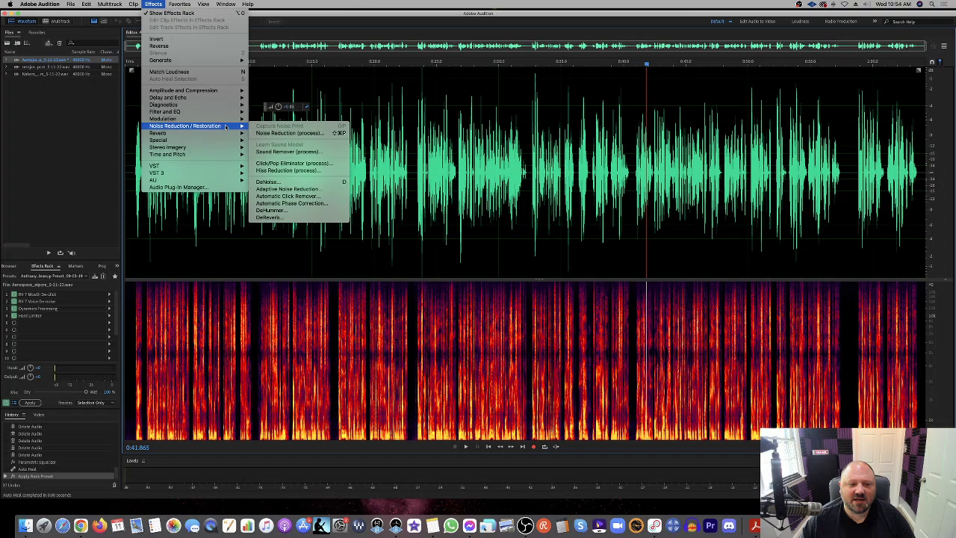
pyautogui.click(310, 190)
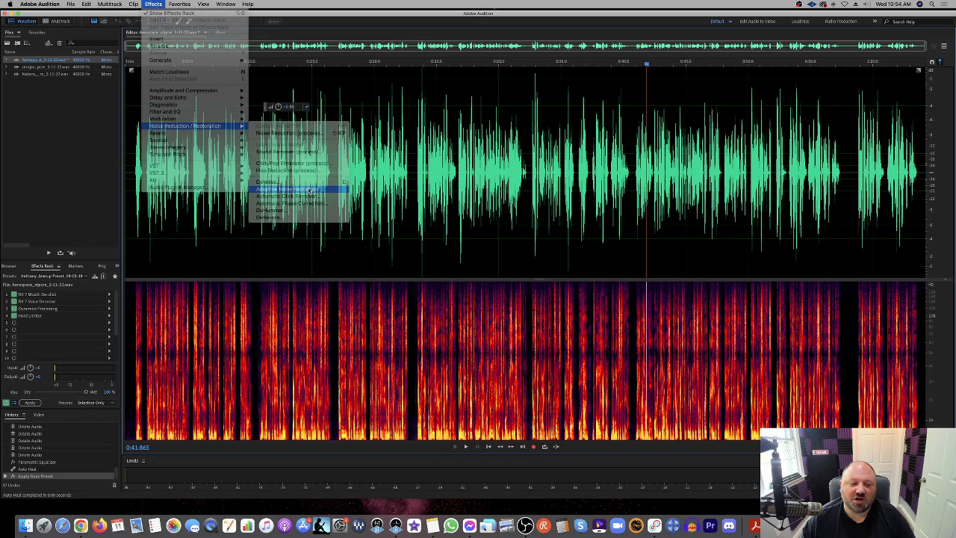
pyautogui.press('space')
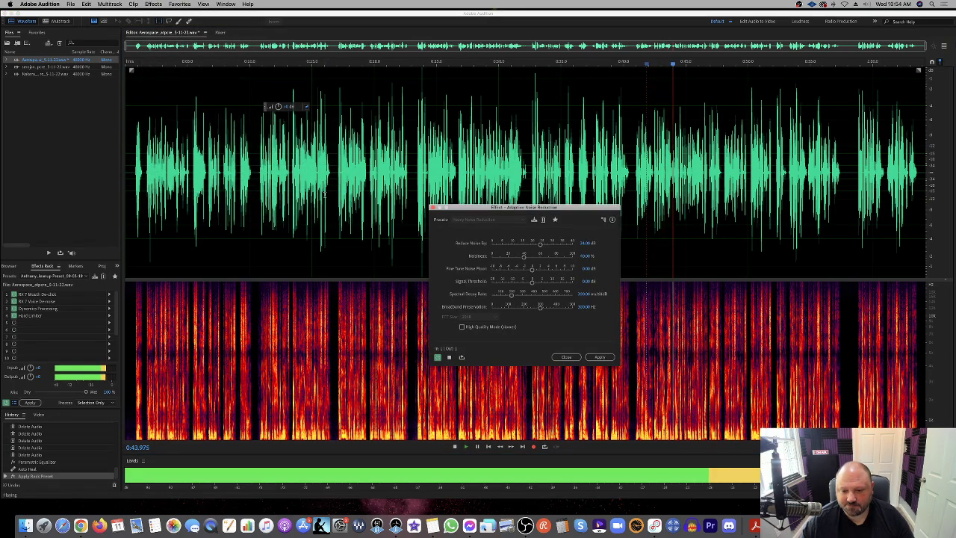
pyautogui.press('space')
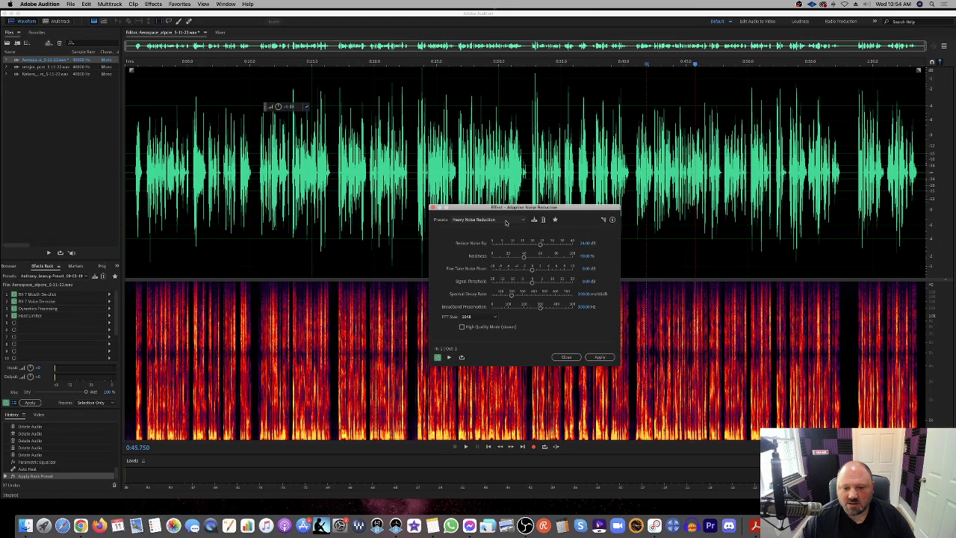
pyautogui.click(472, 219)
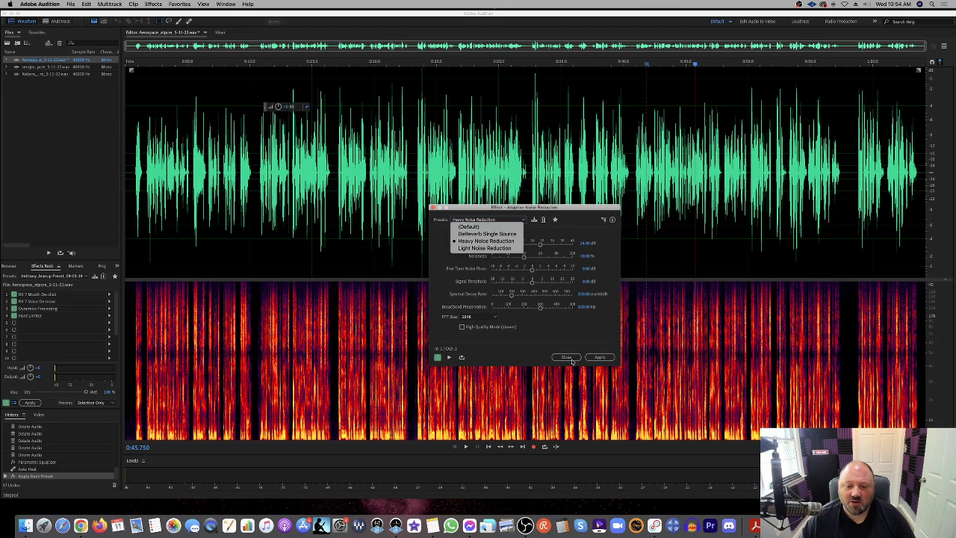
pyautogui.click(521, 324)
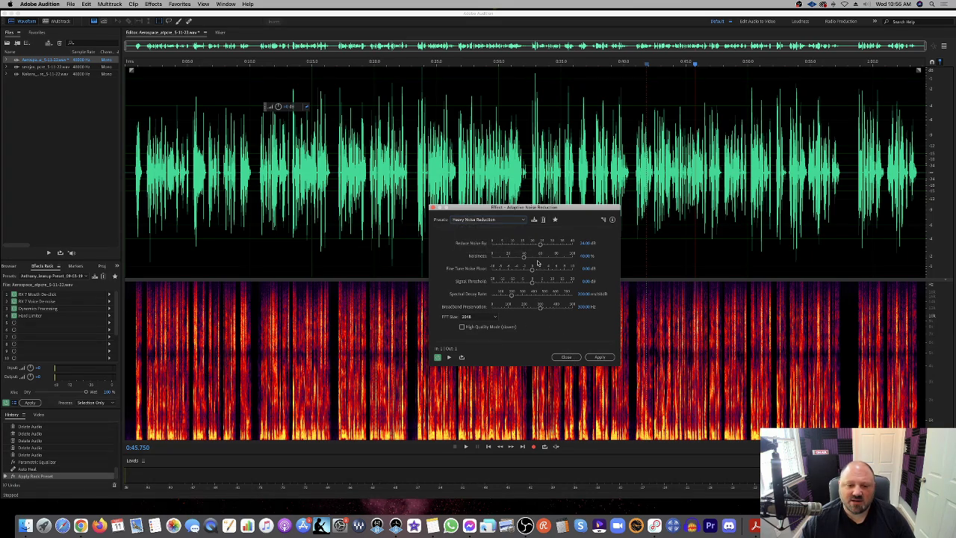
pyautogui.click(566, 357)
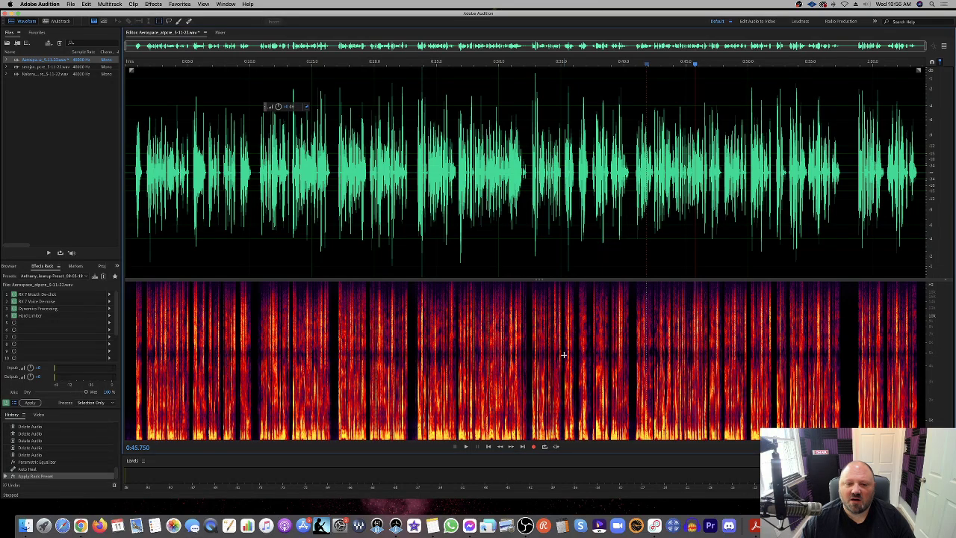
# Step: Open the DeNoise effect and preview the recording with the Light Noise Reduction preset
pyautogui.click(156, 4)
pyautogui.moveTo(230, 127)
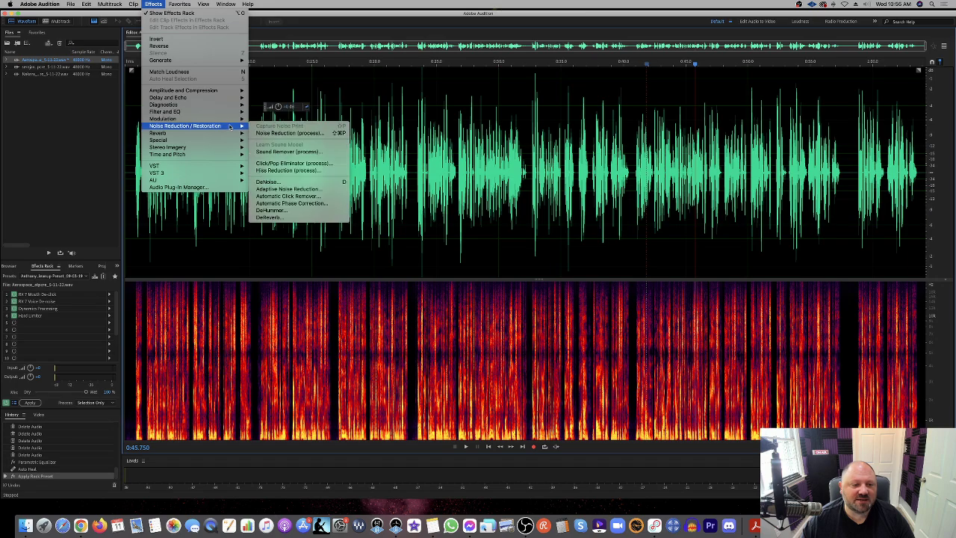
pyautogui.click(297, 182)
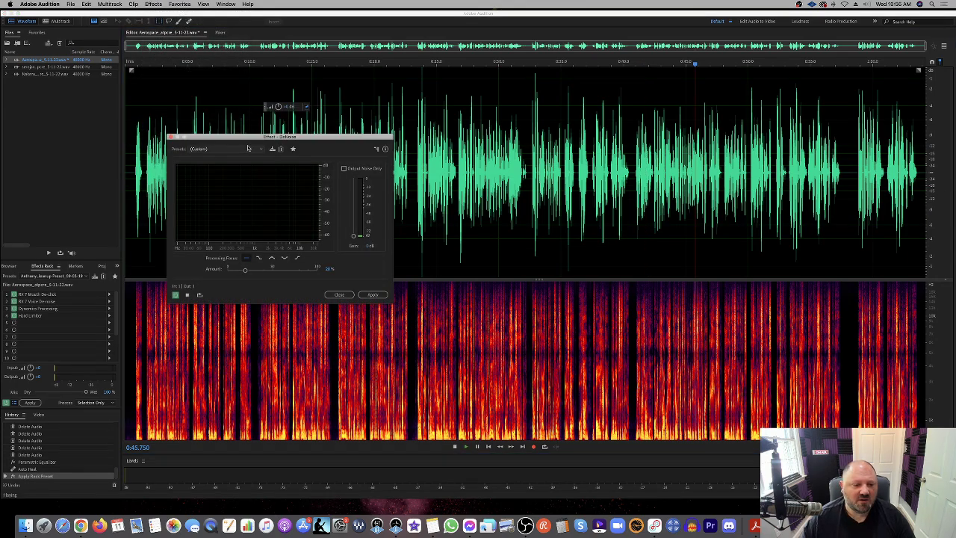
pyautogui.press('space')
pyautogui.click(248, 148)
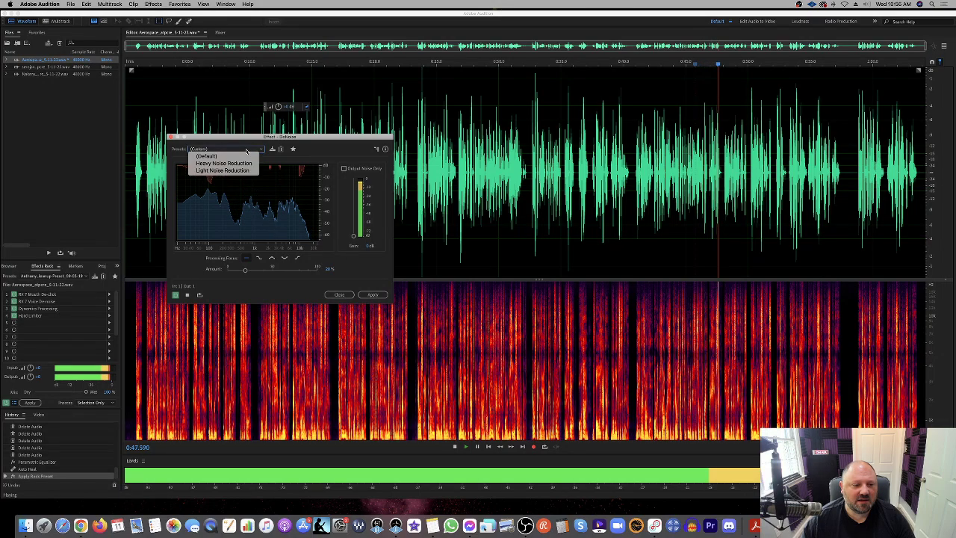
pyautogui.click(223, 171)
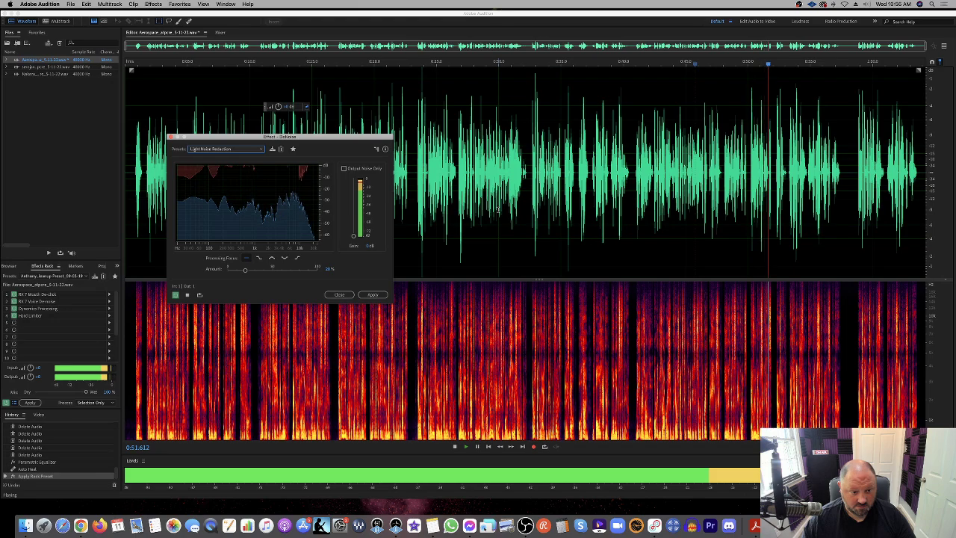
pyautogui.press('space')
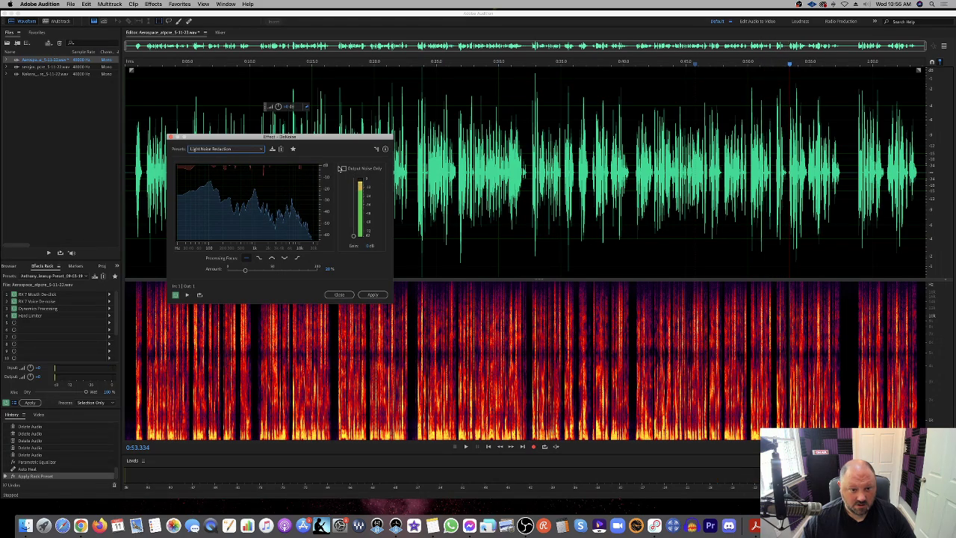
# Step: Preview DeNoise with Output Noise Only enabled from about 0:23, and close the effect without applying it
pyautogui.click(341, 169)
pyautogui.click(417, 139)
pyautogui.press('space')
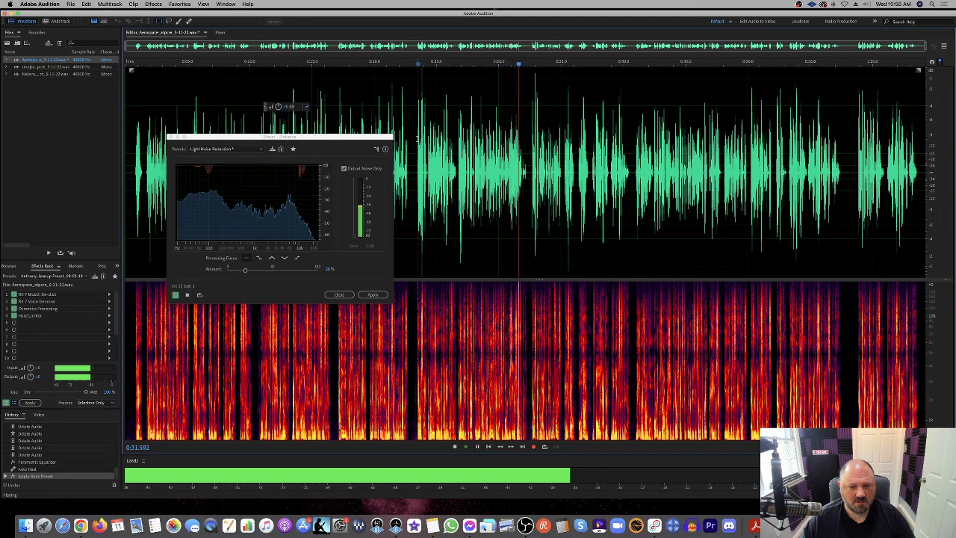
pyautogui.press('space')
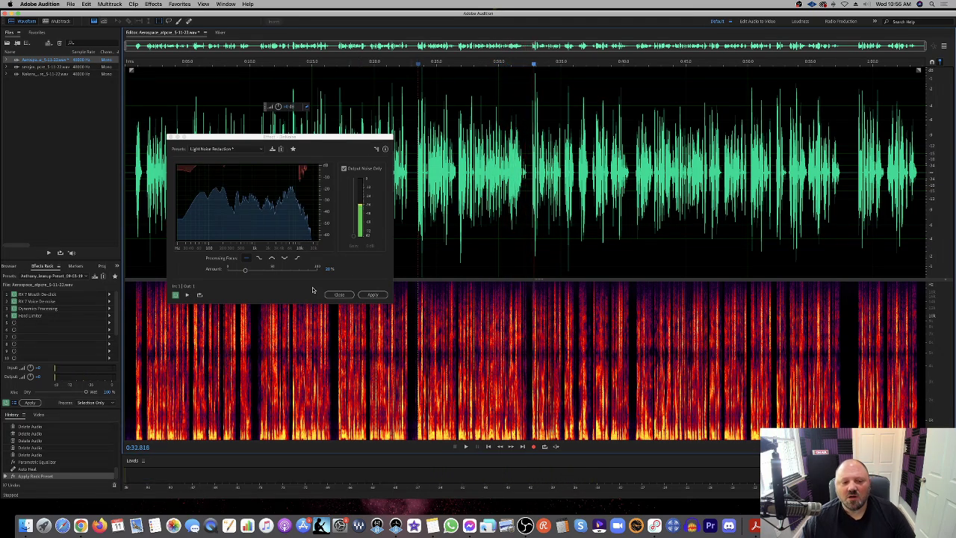
pyautogui.click(339, 295)
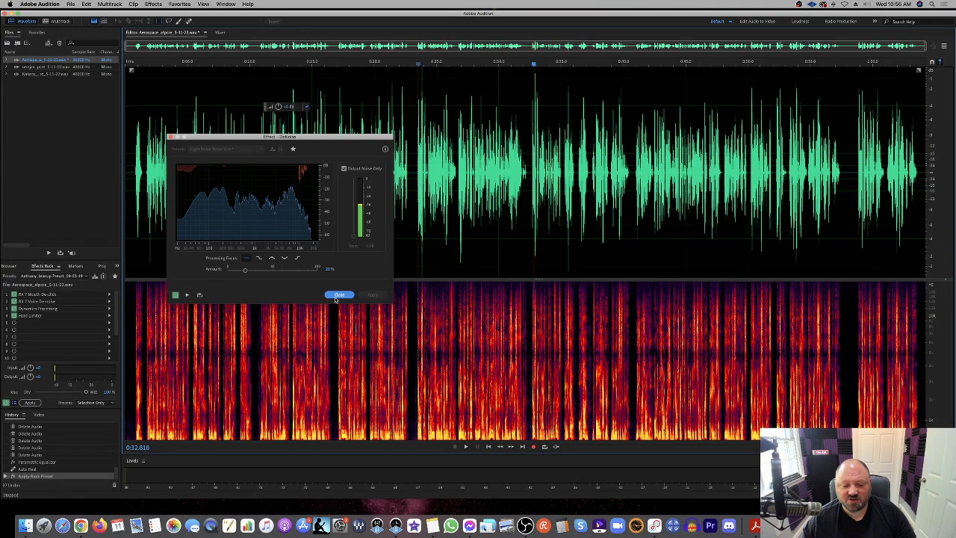
# Step: Examine the quiet gaps between phrases by selecting the ones at about 0:16.5 and 0:23.2, then clear the selection
pyautogui.click(472, 222)
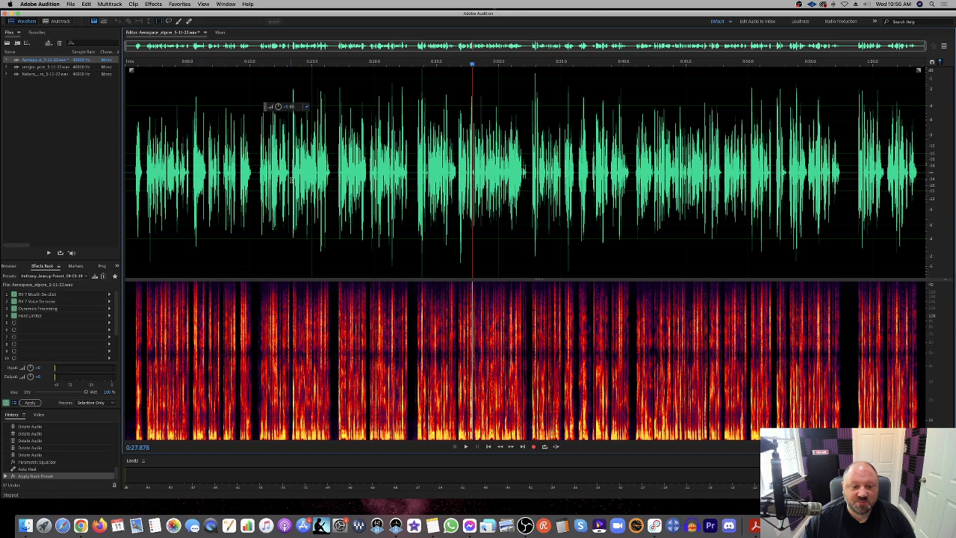
pyautogui.scroll(3, 336, 202)
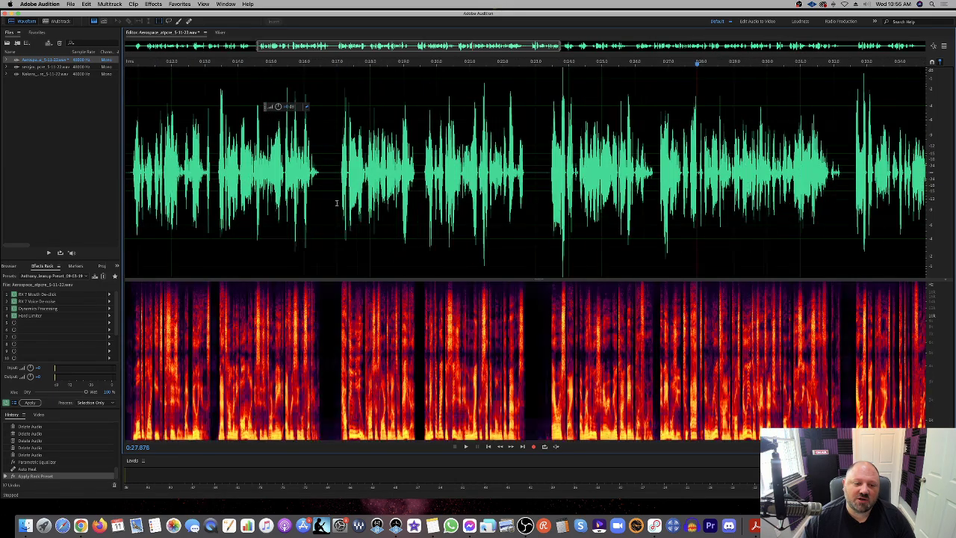
pyautogui.scroll(2, 337, 202)
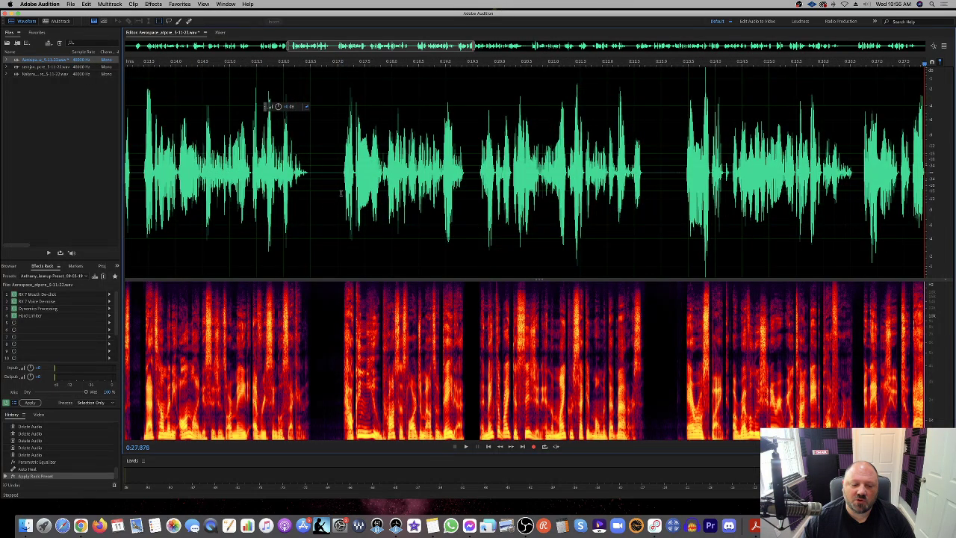
pyautogui.click(341, 194)
pyautogui.moveTo(341, 200); pyautogui.dragTo(310, 211)
pyautogui.click(352, 204)
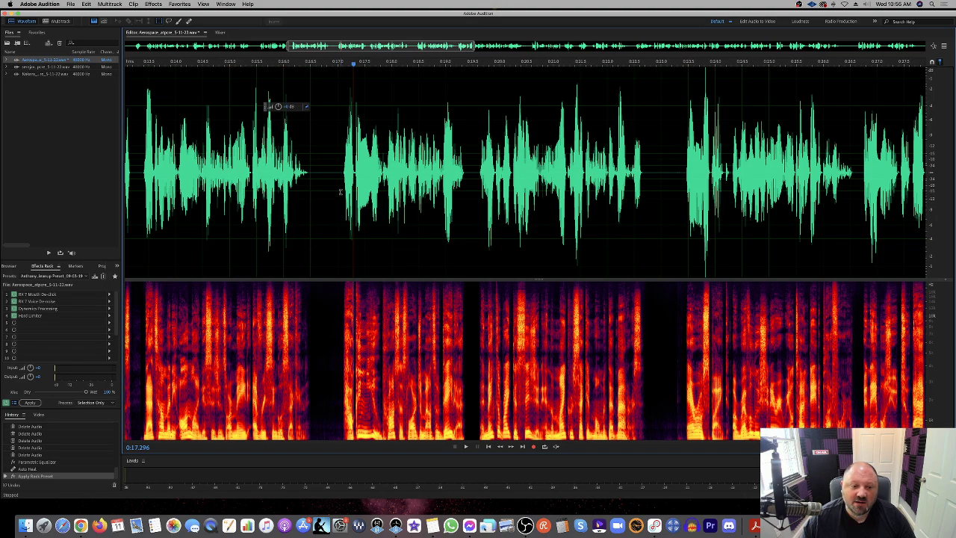
pyautogui.moveTo(341, 201); pyautogui.dragTo(311, 209)
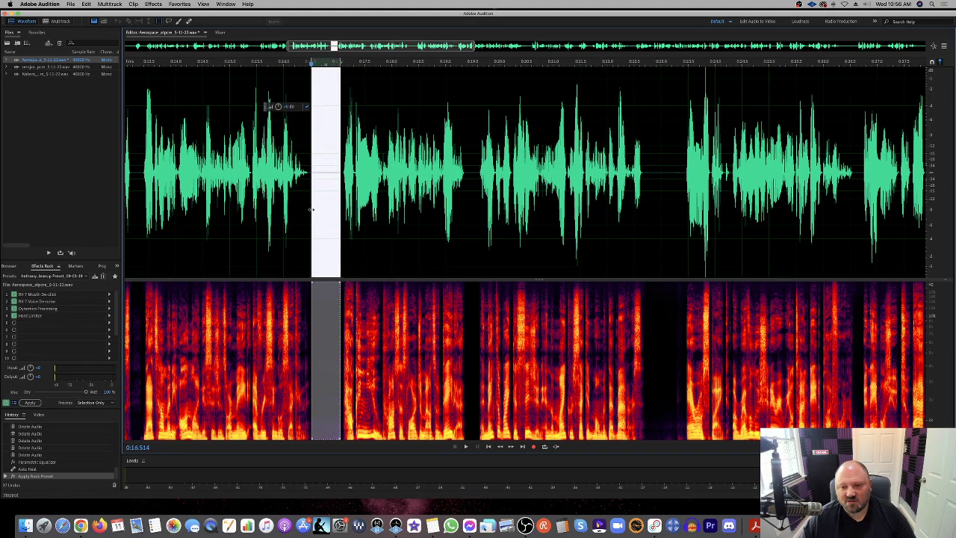
pyautogui.click(456, 208)
pyautogui.moveTo(680, 172); pyautogui.dragTo(675, 175)
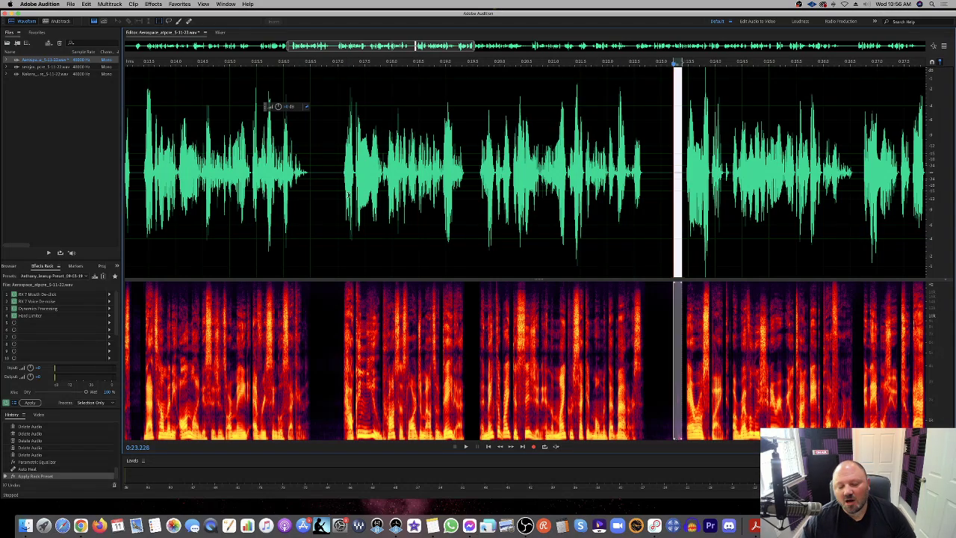
pyautogui.scroll(-3, 348, 192)
pyautogui.click(348, 193)
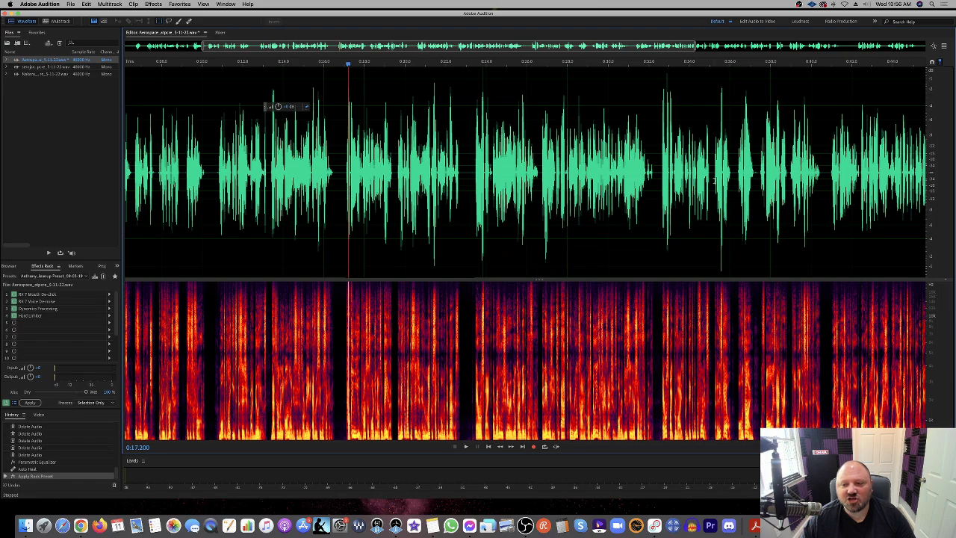
# Step: Play a short stretch of the recording from about 0:36.5 to listen to the gap between phrases
pyautogui.scroll(4, 769, 191)
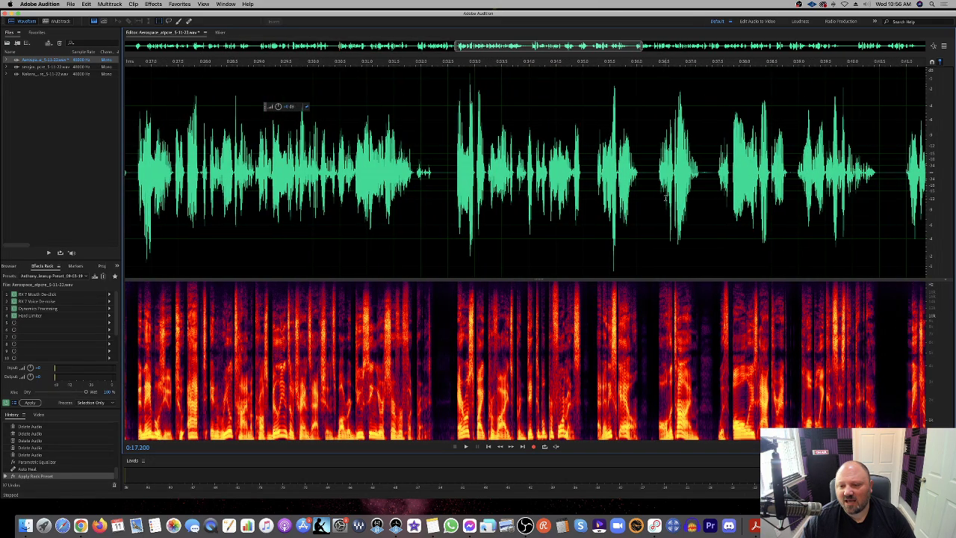
pyautogui.click(664, 197)
pyautogui.press('space')
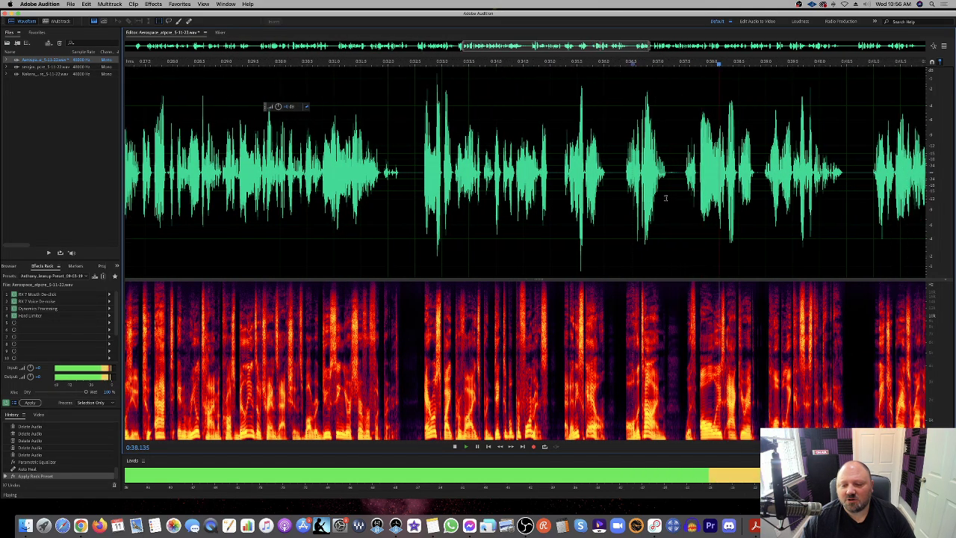
pyautogui.press('space')
# Step: Copy the clean room tone from the quiet gap starting at about 0:10.3 and deselect it
pyautogui.scroll(-3, 664, 197)
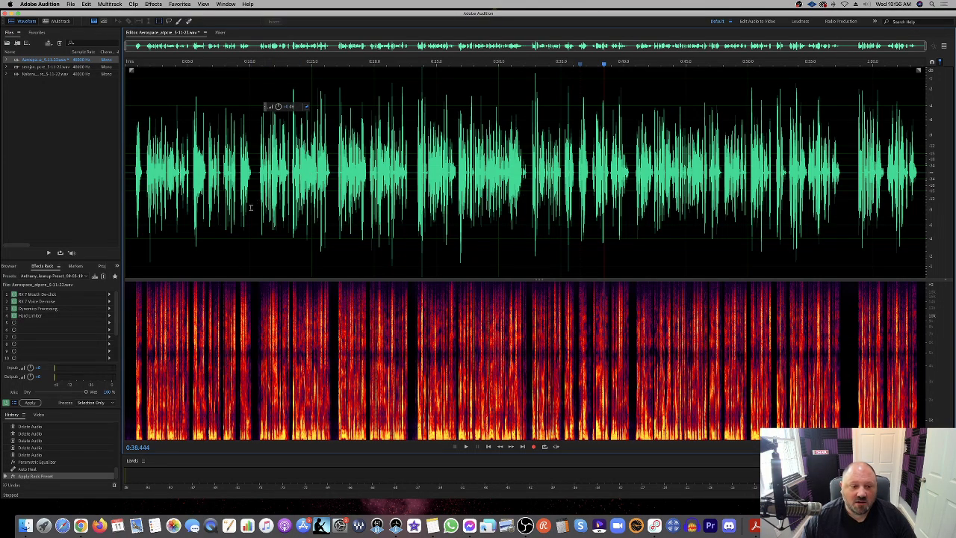
pyautogui.scroll(3, 251, 208)
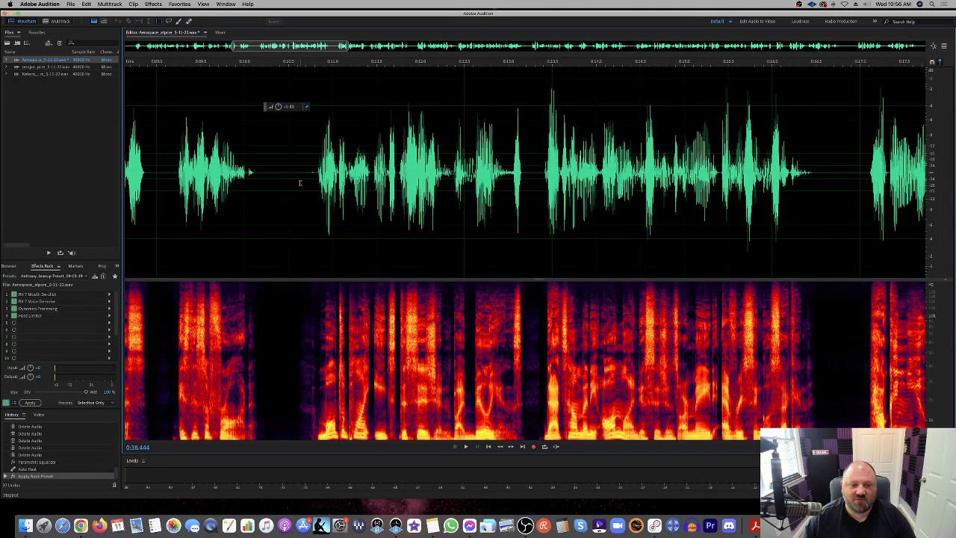
pyautogui.moveTo(303, 186); pyautogui.dragTo(272, 193)
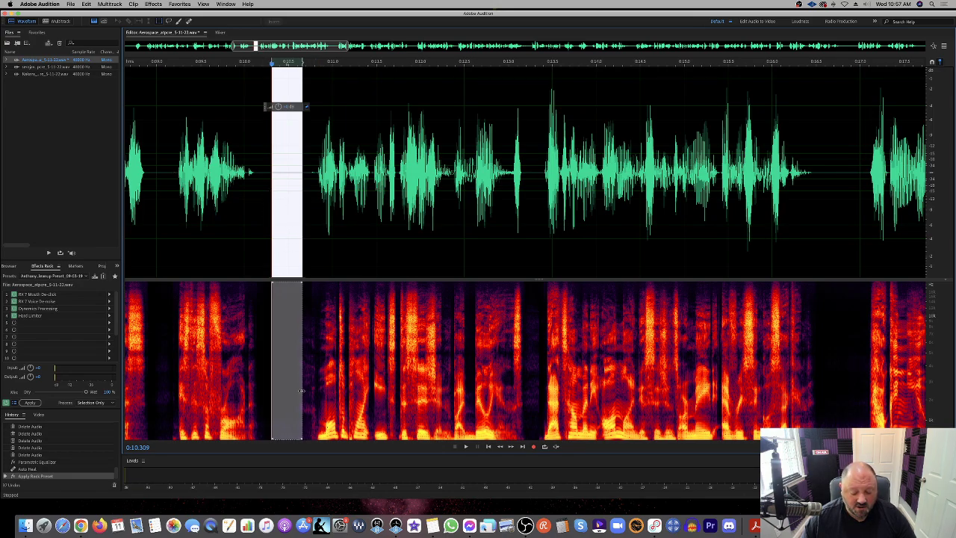
pyautogui.press('super+c')
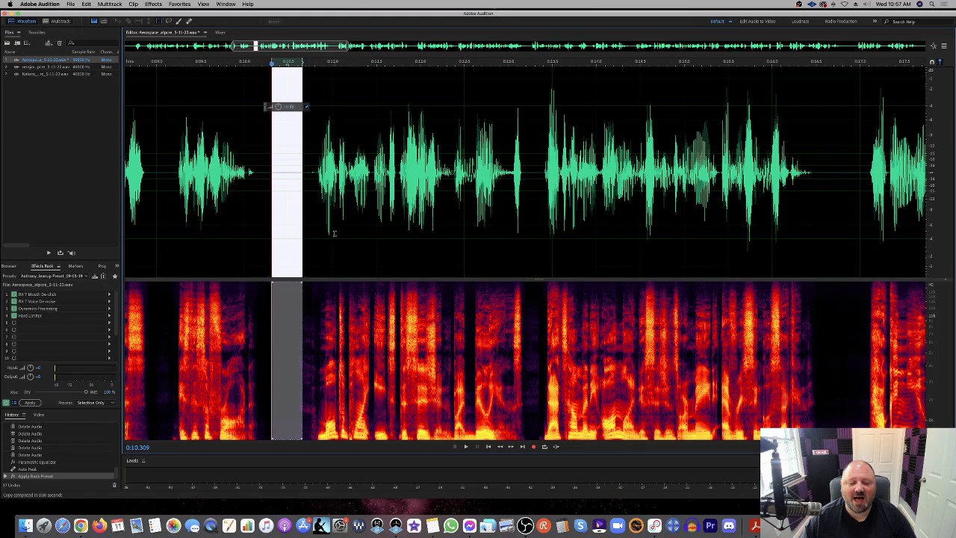
pyautogui.click(334, 233)
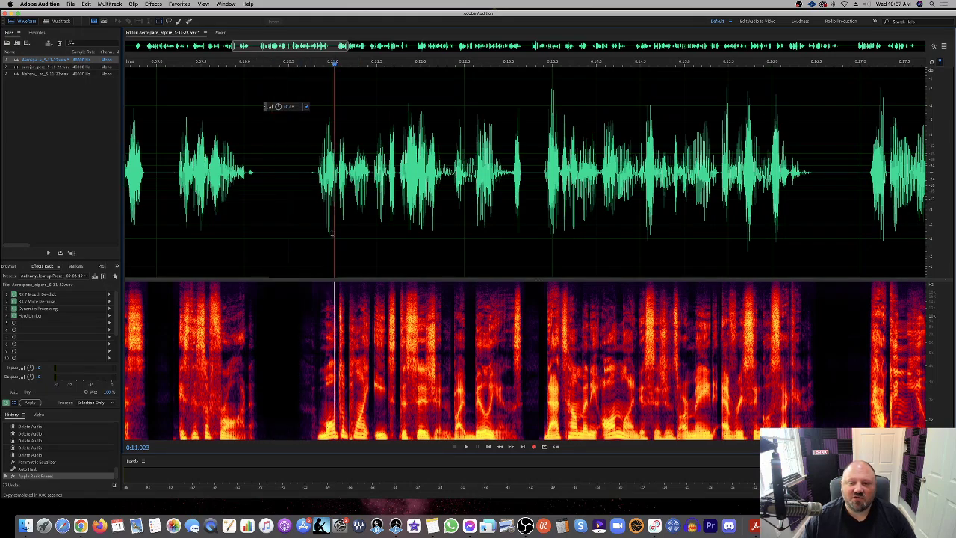
# Step: Paste the copied room tone over the quiet gap starting at about 0:23.0
pyautogui.scroll(-3, 331, 233)
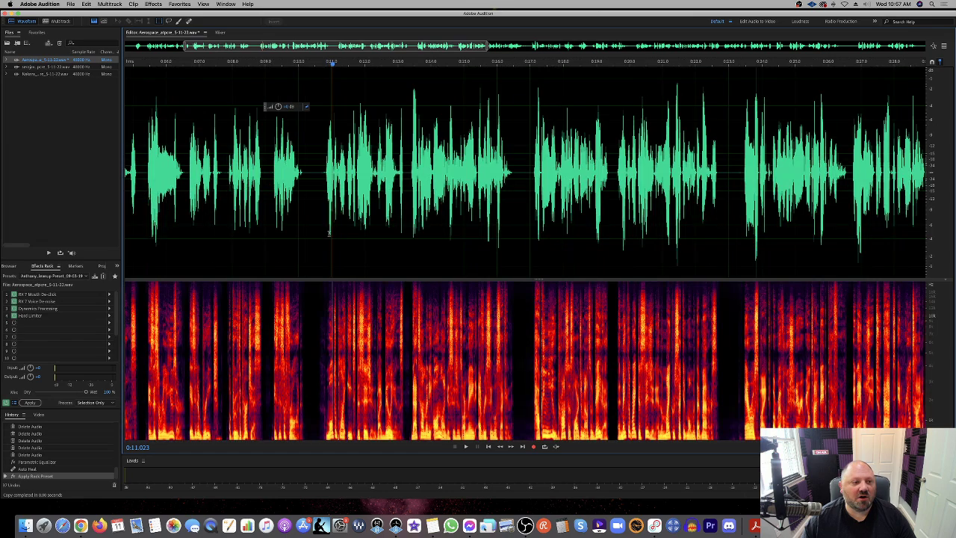
pyautogui.hscroll(2, 473, 171)
pyautogui.hscroll(3, 473, 171)
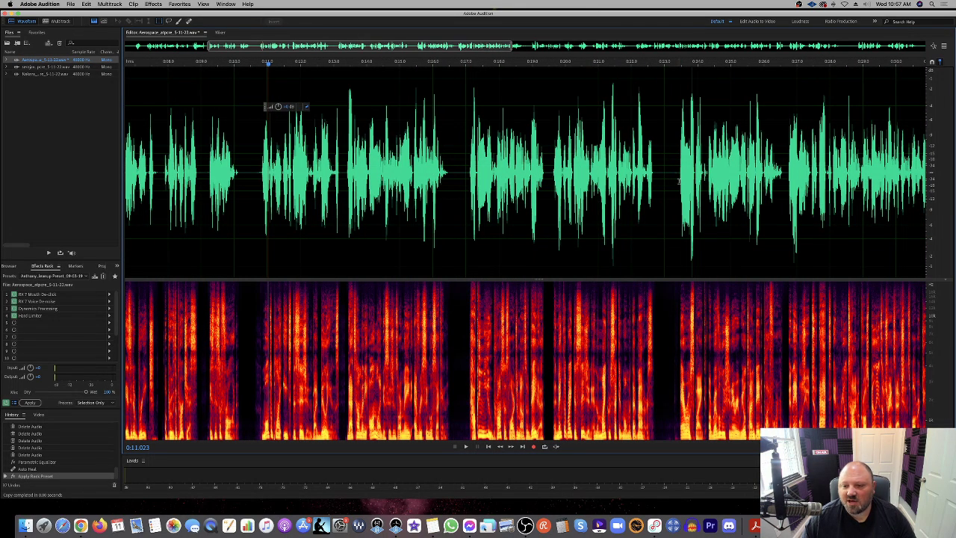
pyautogui.moveTo(679, 181); pyautogui.dragTo(662, 188)
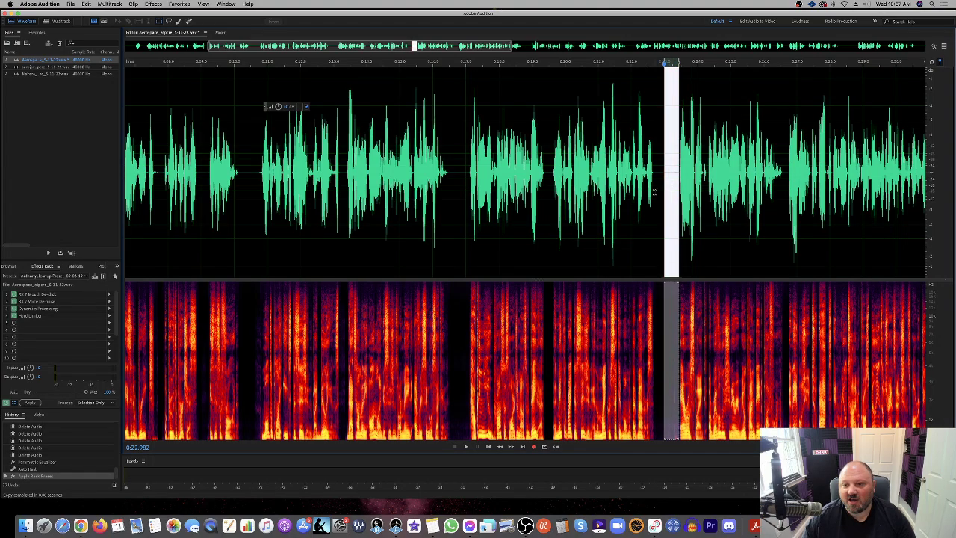
pyautogui.press('super+v')
pyautogui.click(653, 193)
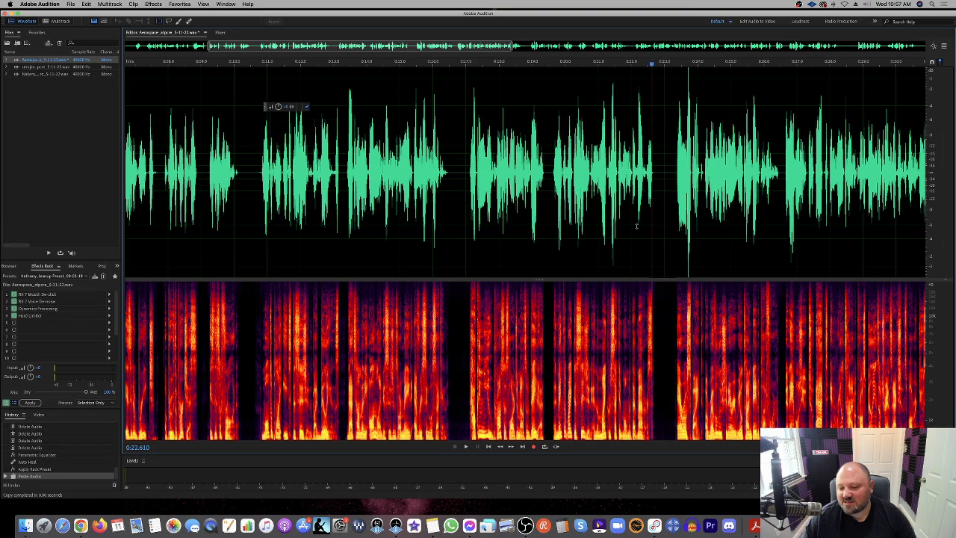
# Step: Play the recording from about 0:17 to hear the replaced gap in context
pyautogui.hscroll(10, 659, 254)
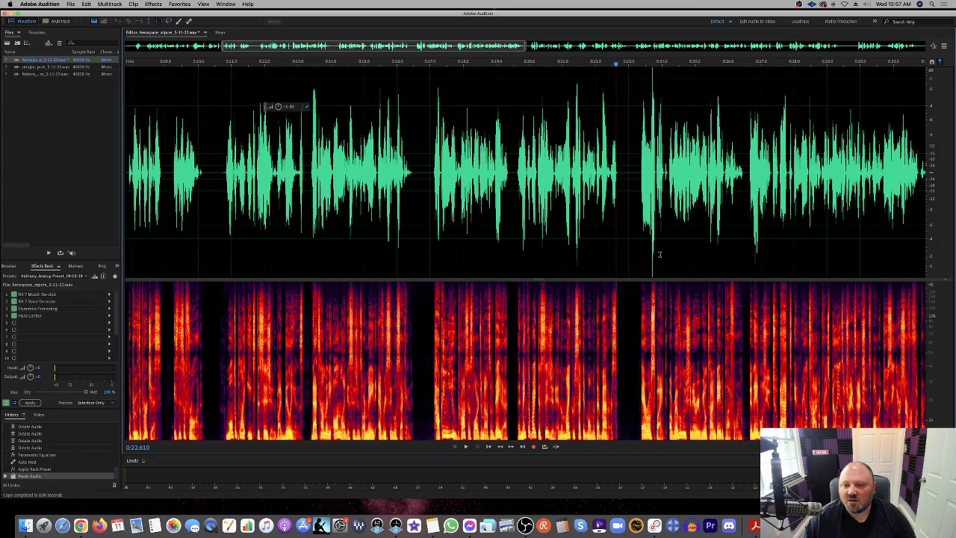
pyautogui.hscroll(5, 660, 254)
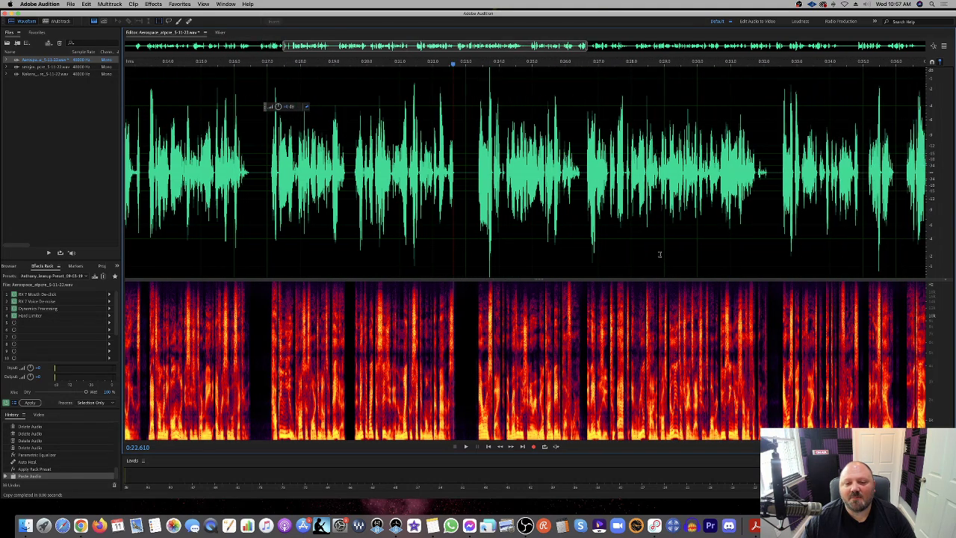
pyautogui.click(270, 207)
pyautogui.press('space')
# Step: Replace the short gap at about 0:37 with the copied room tone and stop playback
pyautogui.hscroll(5, 476, 216)
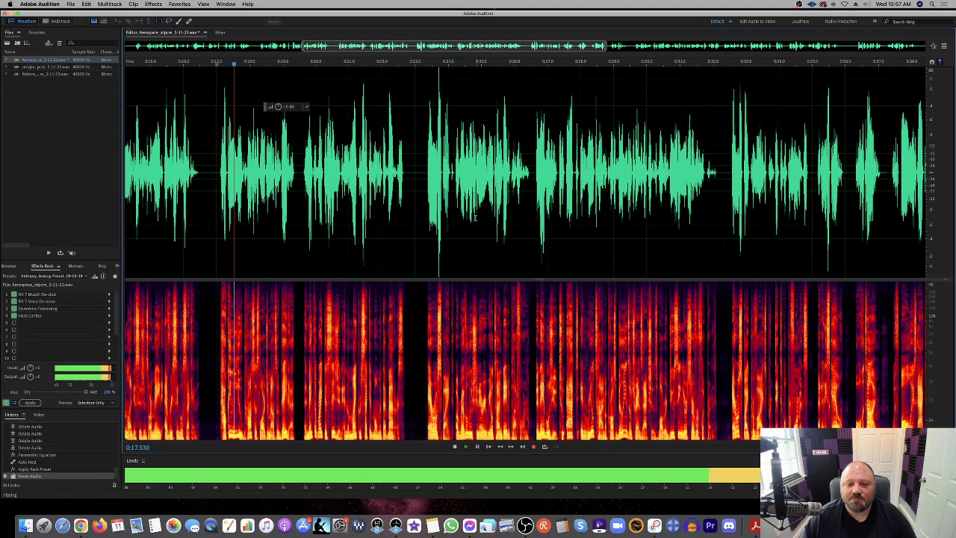
pyautogui.hscroll(6, 476, 217)
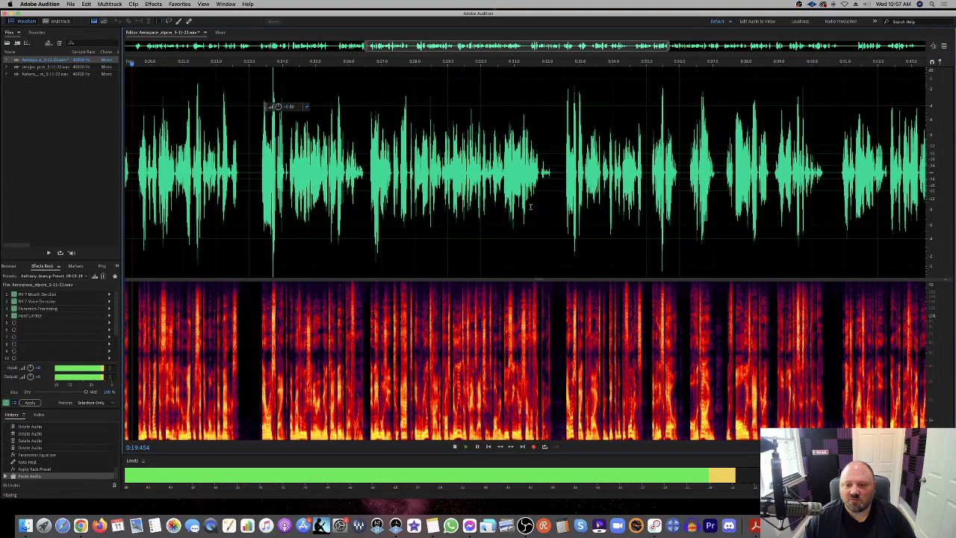
pyautogui.hscroll(6, 531, 207)
pyautogui.hscroll(10, 530, 207)
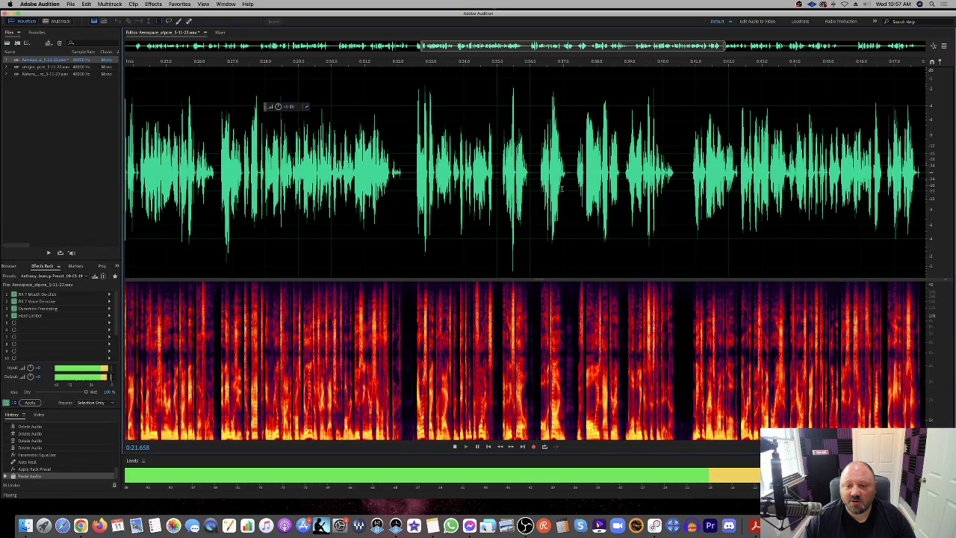
pyautogui.click(572, 179)
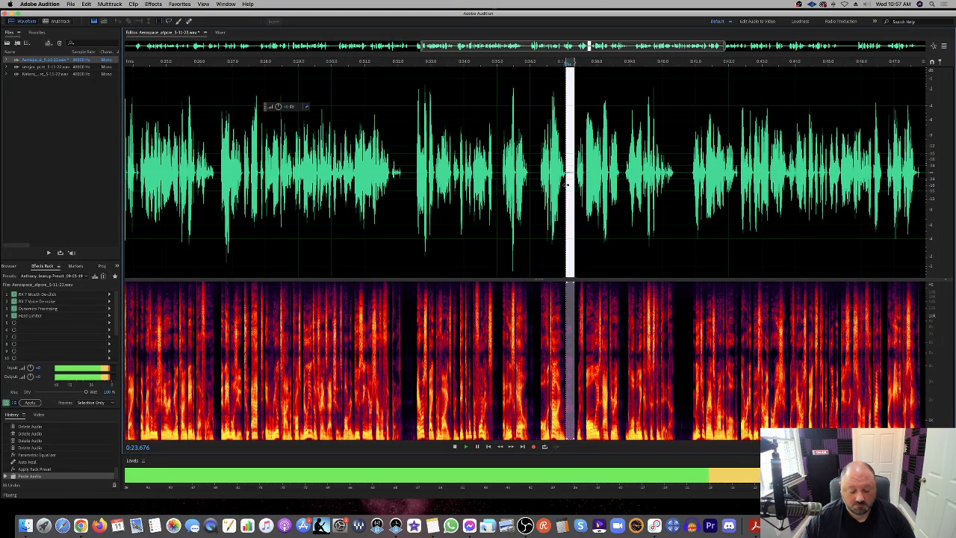
pyautogui.hscroll(8, 577, 186)
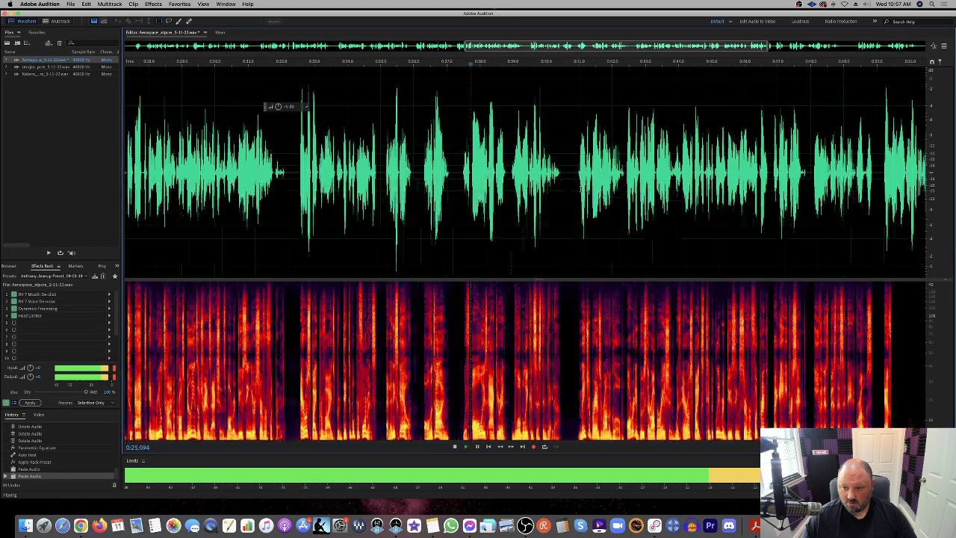
pyautogui.press('space')
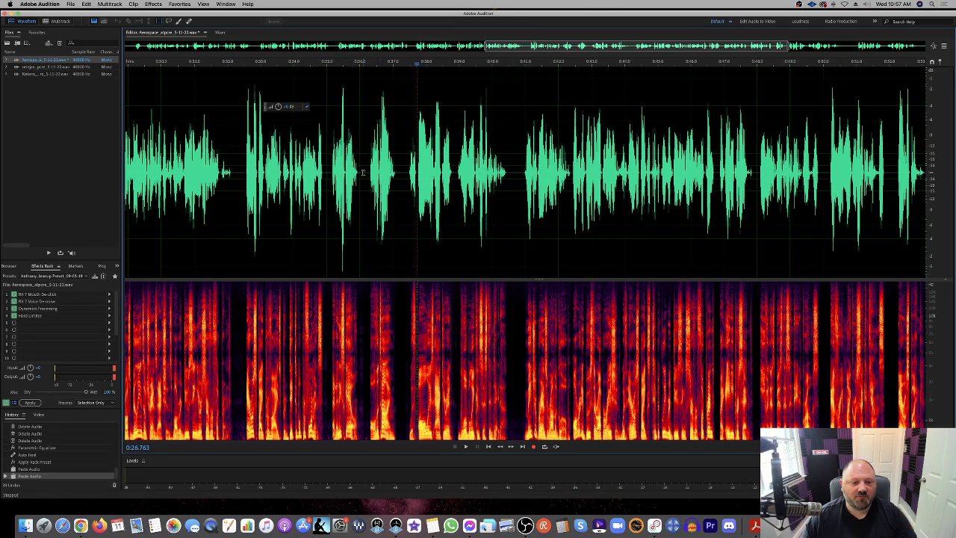
# Step: Adjust the amplitude of the short gap at about 0:36 twice with the floating gain control and deselect it
pyautogui.moveTo(368, 172); pyautogui.dragTo(359, 178)
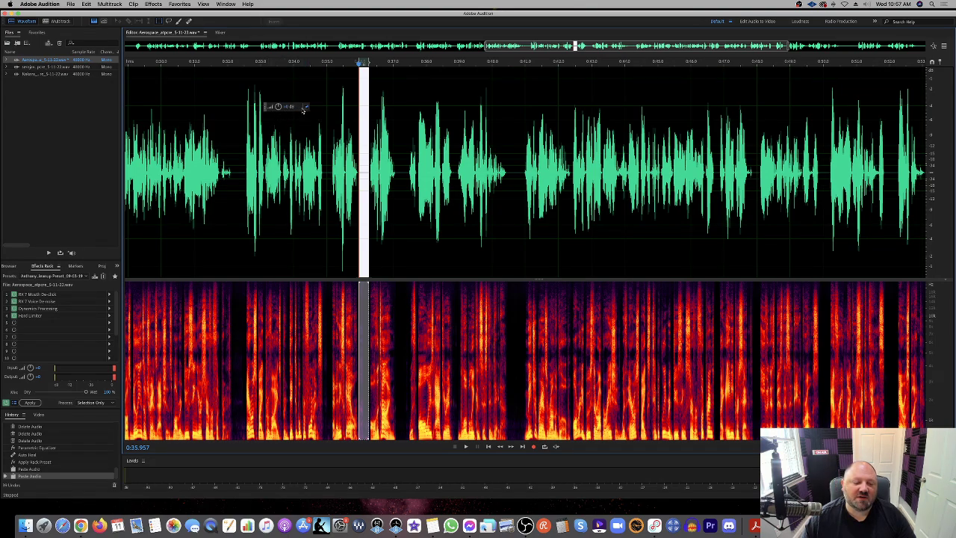
pyautogui.moveTo(267, 106); pyautogui.dragTo(282, 95)
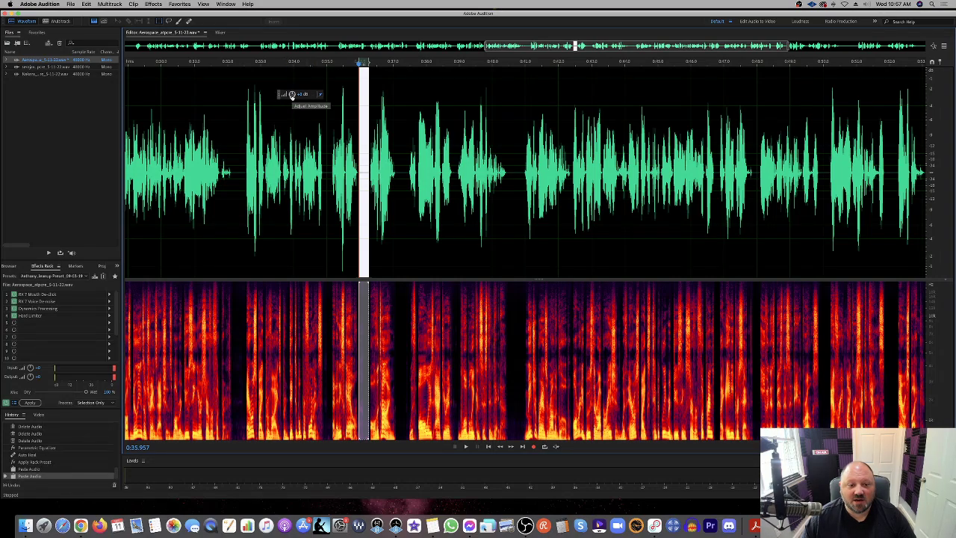
pyautogui.moveTo(292, 95)
pyautogui.mouseDown()
pyautogui.moveTo(293, 114)
pyautogui.moveTo(294, 85)
pyautogui.moveTo(293, 112)
pyautogui.moveTo(292, 98)
pyautogui.mouseUp()
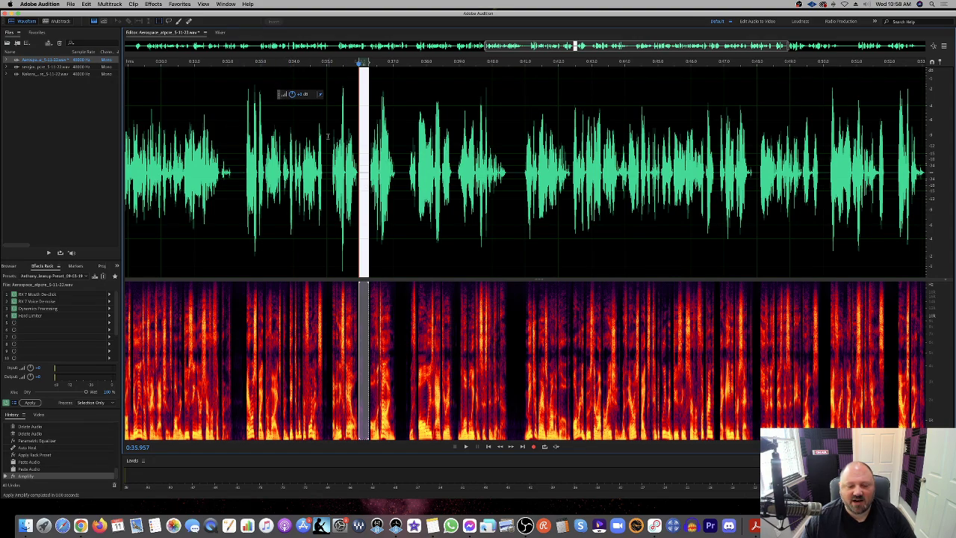
pyautogui.moveTo(292, 94); pyautogui.dragTo(289, 134)
pyautogui.click(304, 178)
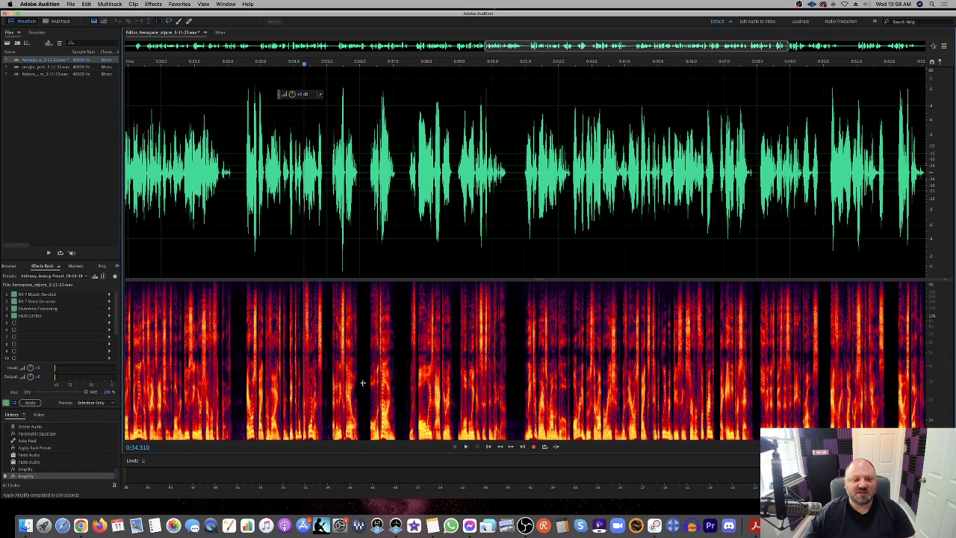
# Step: Open the rack's RX 7 Voice De-noise settings, play the speech after the gap at about 0:32 through it, and close it
pyautogui.moveTo(247, 186); pyautogui.dragTo(230, 191)
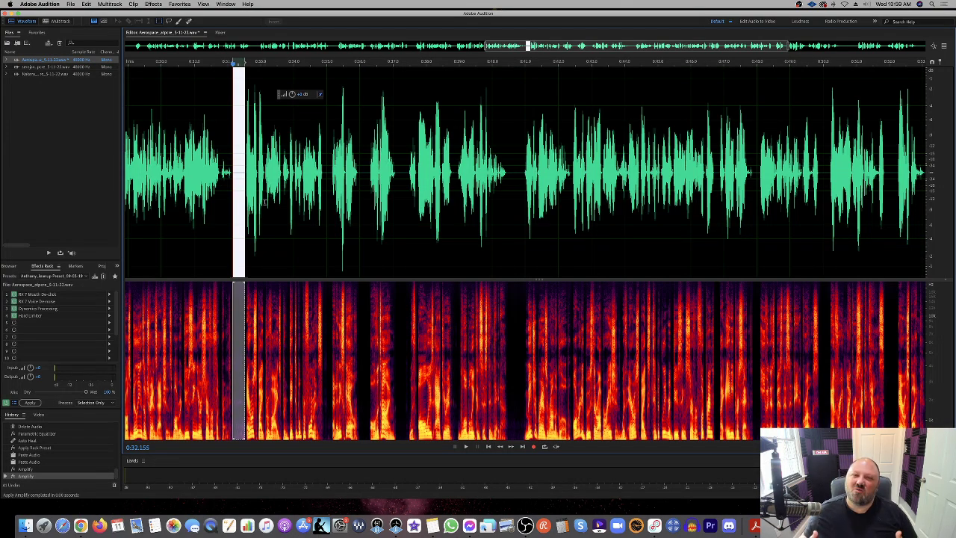
pyautogui.click(228, 187)
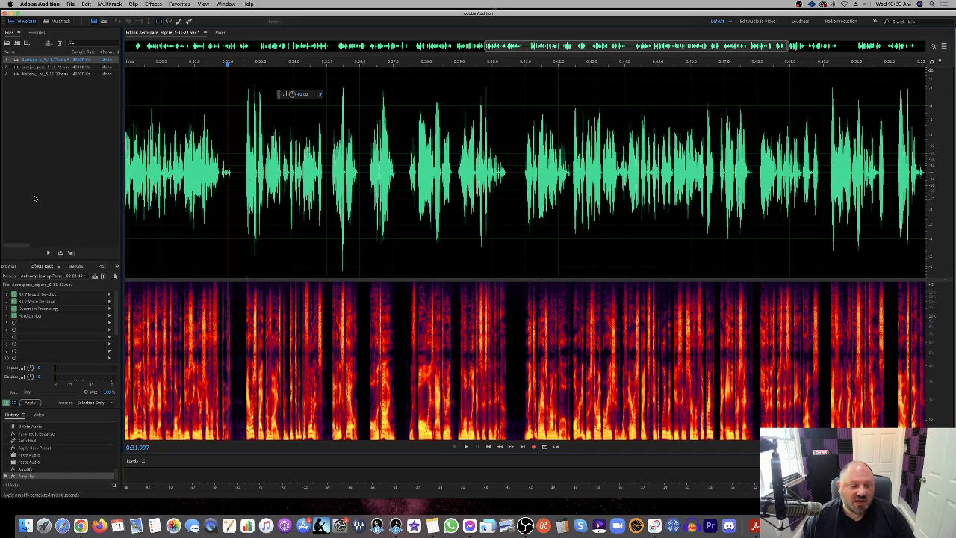
pyautogui.click(48, 301)
pyautogui.doubleClick(48, 302)
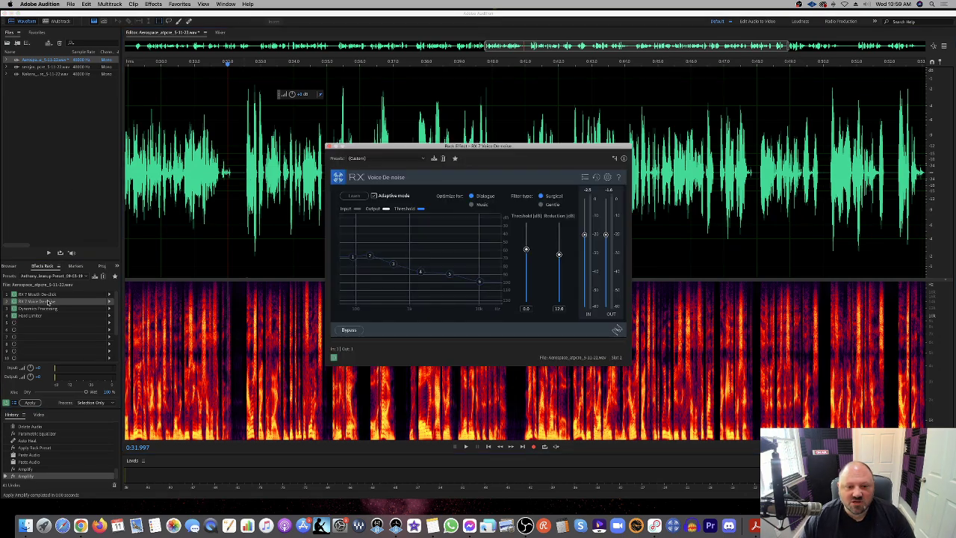
pyautogui.click(228, 183)
pyautogui.press('space')
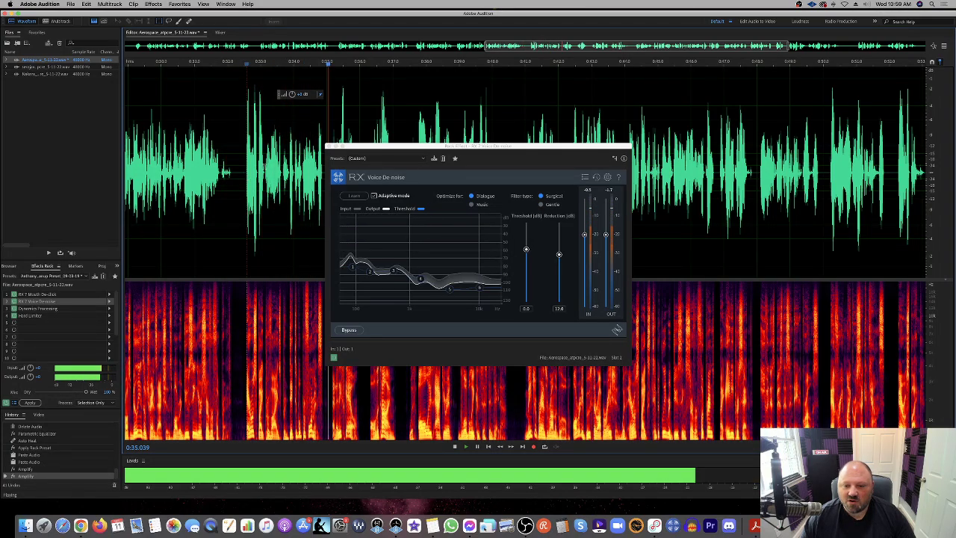
pyautogui.press('space')
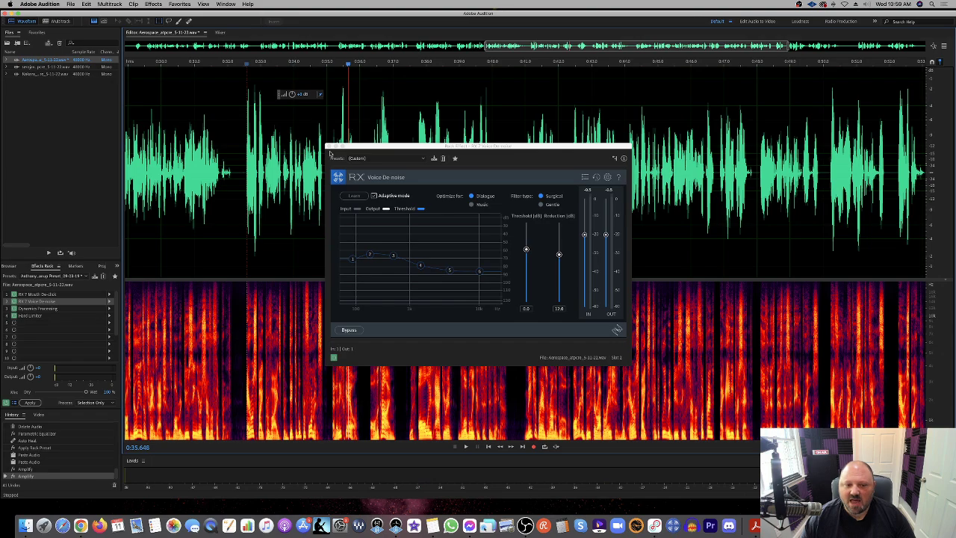
pyautogui.click(329, 146)
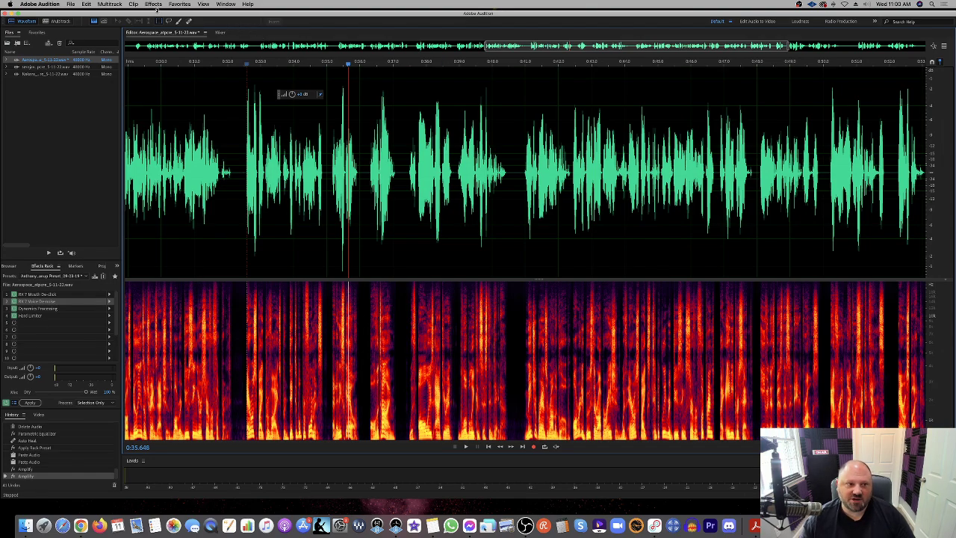
pyautogui.click(153, 4)
pyautogui.moveTo(195, 126)
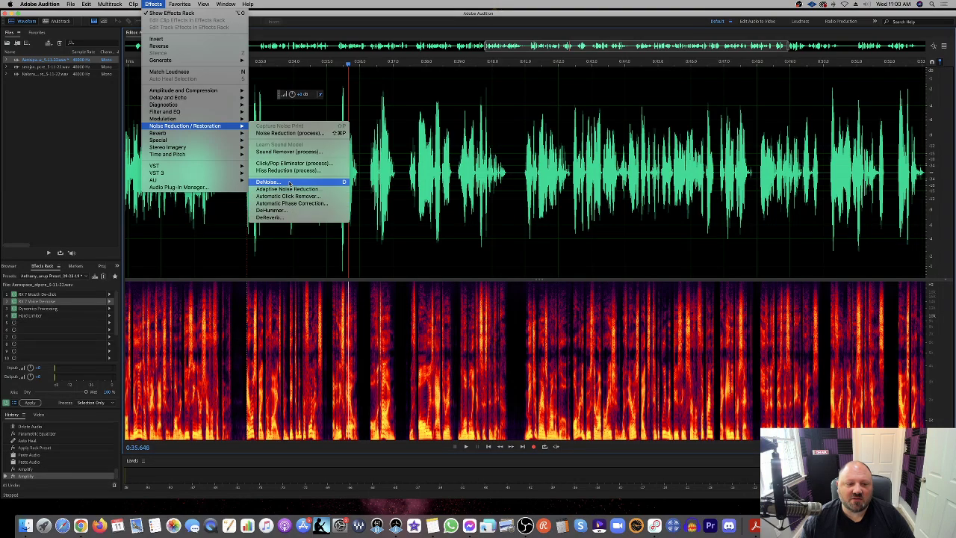
pyautogui.click(291, 185)
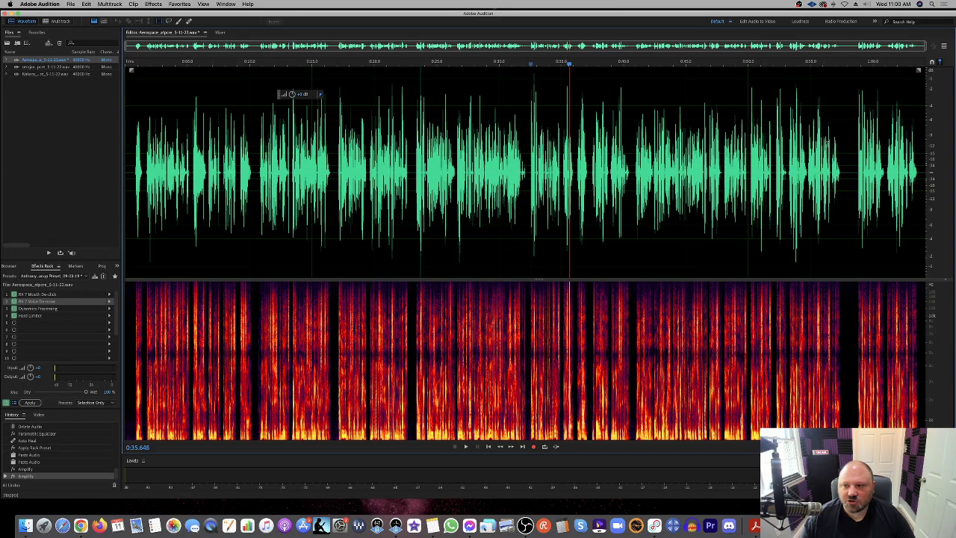
# Step: Record a few seconds of room tone at the end of the recording and play it back
pyautogui.click(921, 171)
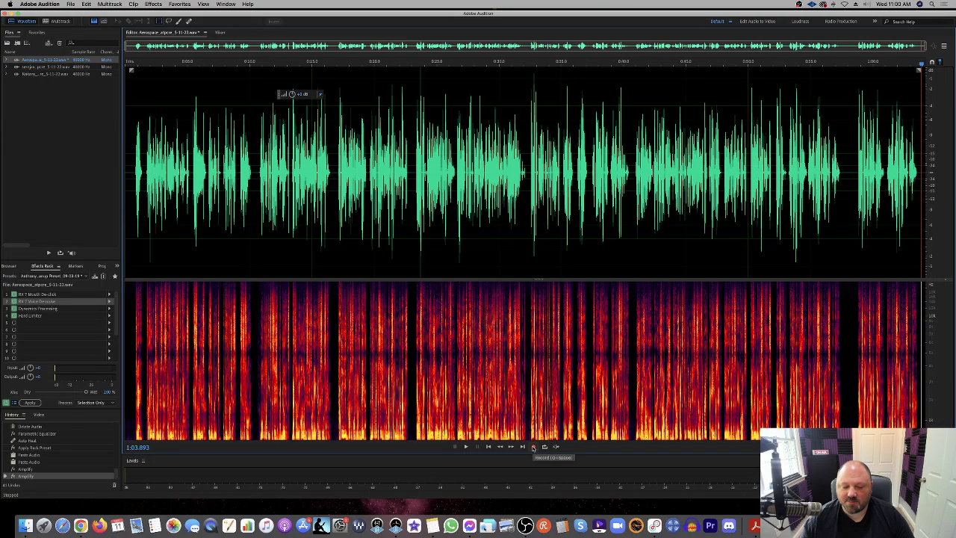
pyautogui.click(533, 447)
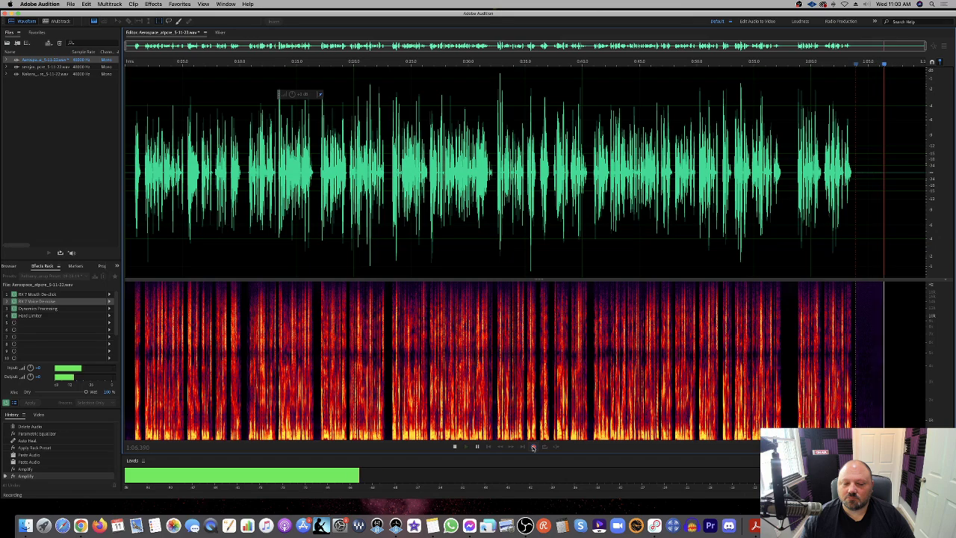
pyautogui.click(533, 447)
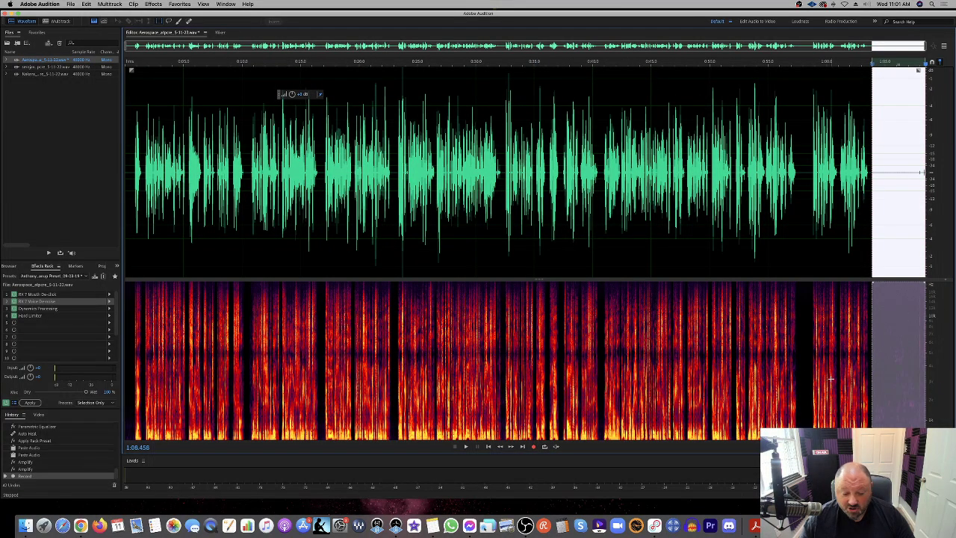
pyautogui.press('space')
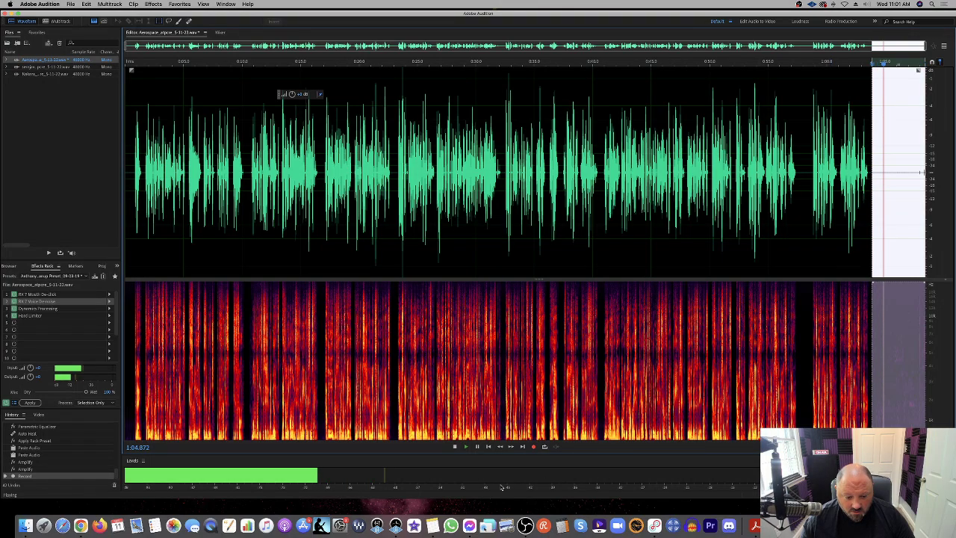
pyautogui.press('space')
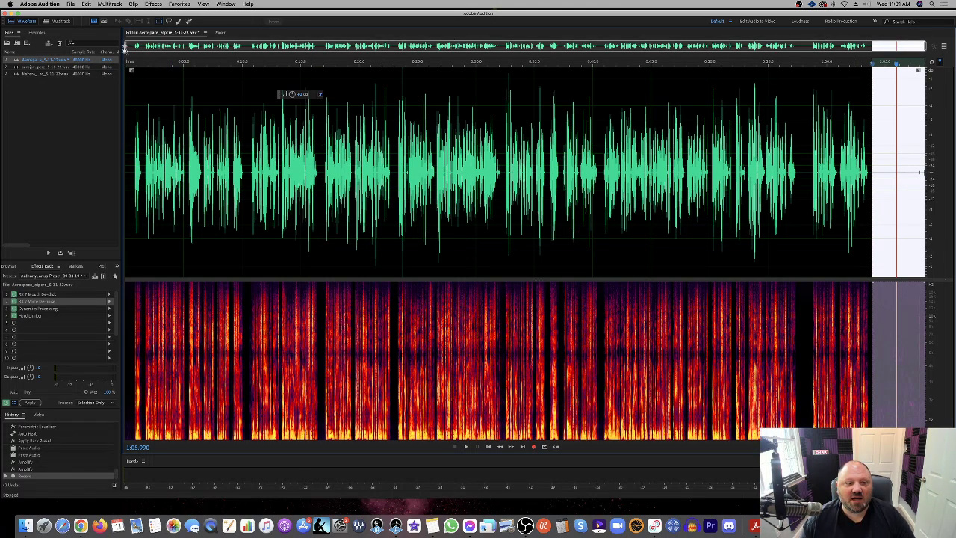
# Step: Select about two seconds of the new room tone from about 1:04 and open Dynamics Processing with the (Default) preset and looped preview
pyautogui.moveTo(126, 46); pyautogui.dragTo(751, 64)
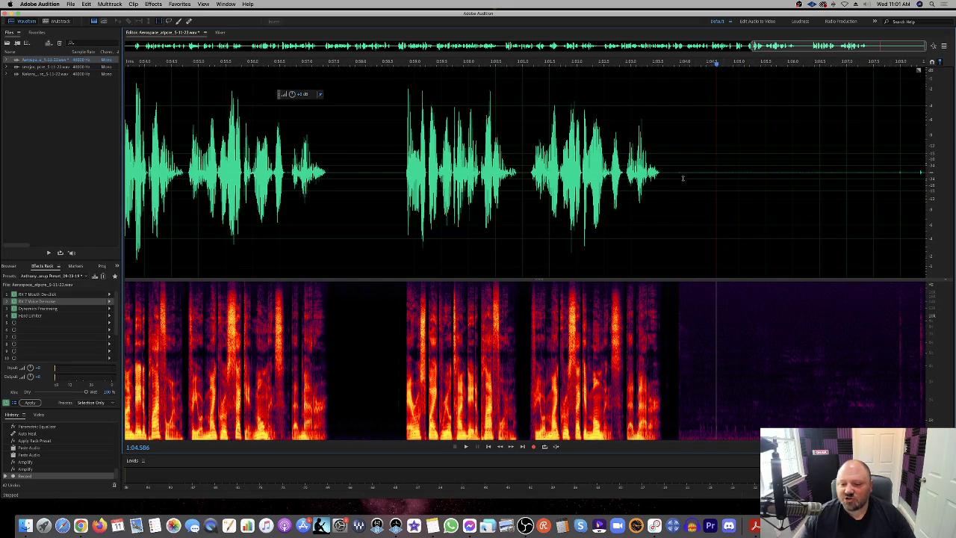
pyautogui.moveTo(683, 178); pyautogui.dragTo(796, 177)
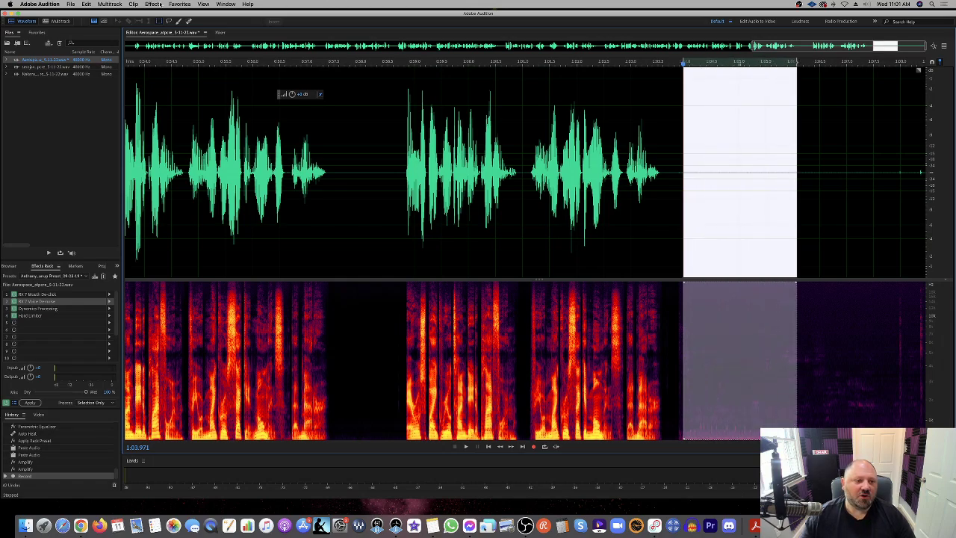
pyautogui.click(154, 4)
pyautogui.moveTo(211, 91)
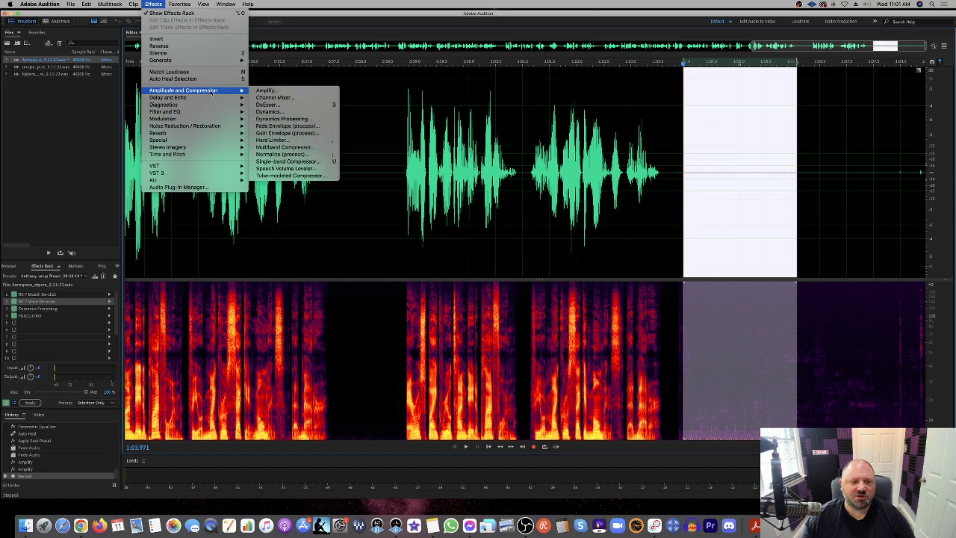
pyautogui.click(283, 118)
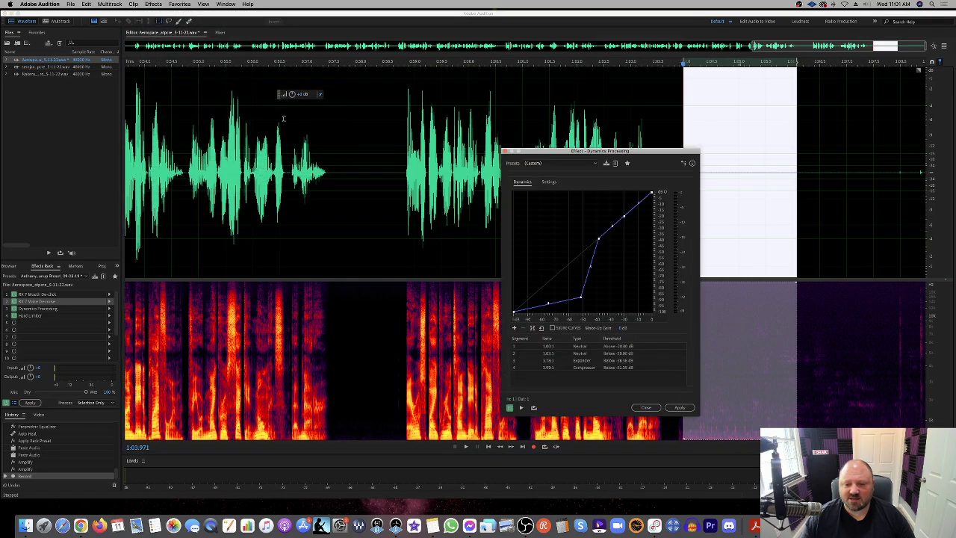
pyautogui.click(573, 164)
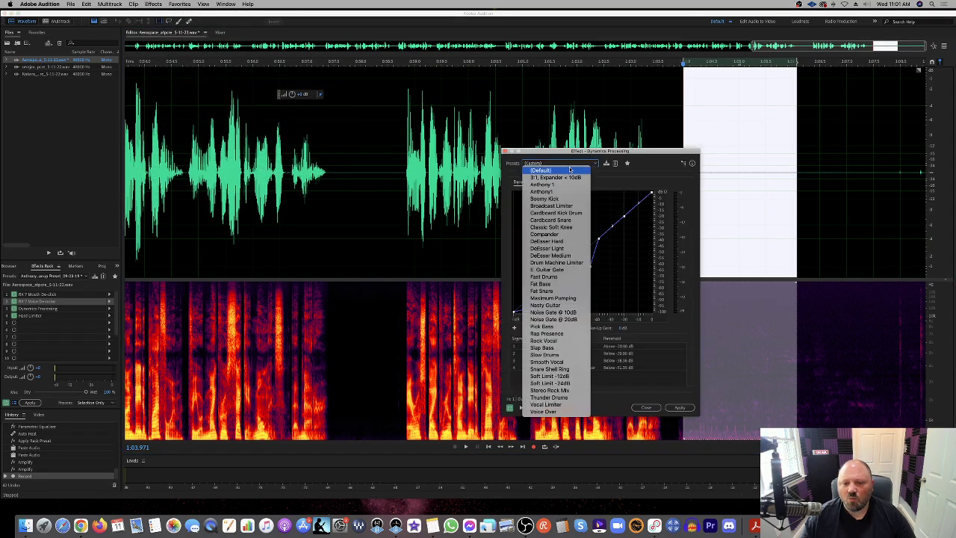
pyautogui.click(571, 171)
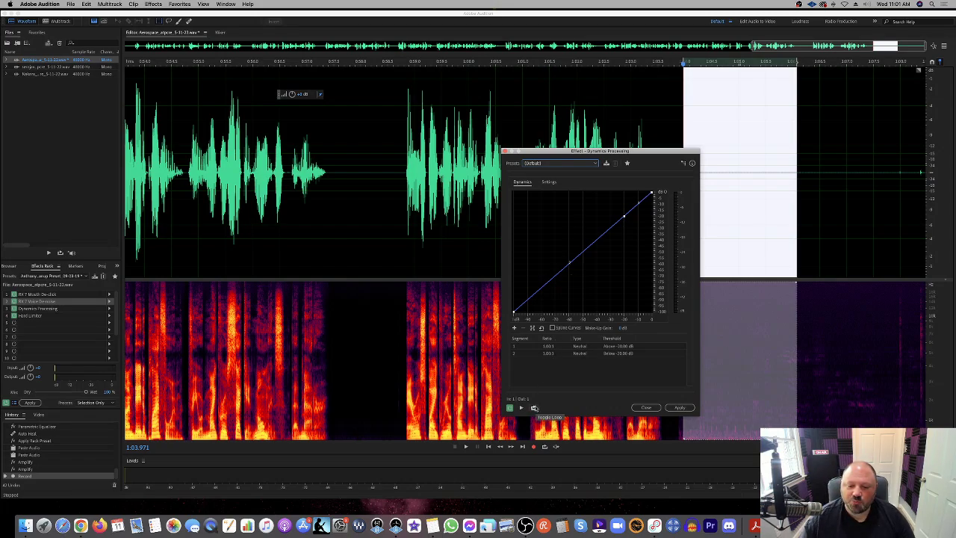
pyautogui.click(534, 408)
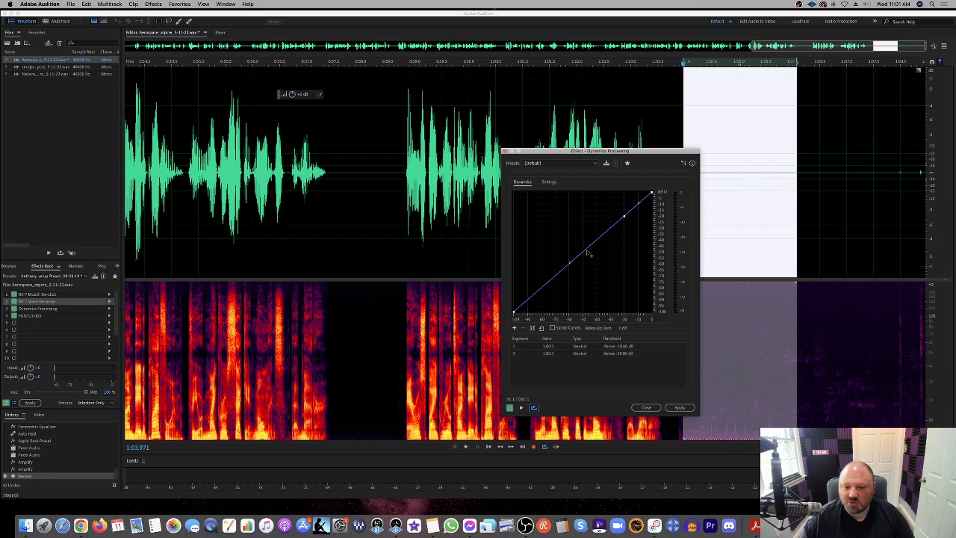
# Step: While previewing, add a curve point at about -48 dB, pull a lower point down at about -67 dB, and apply the dynamics processing
pyautogui.press('space')
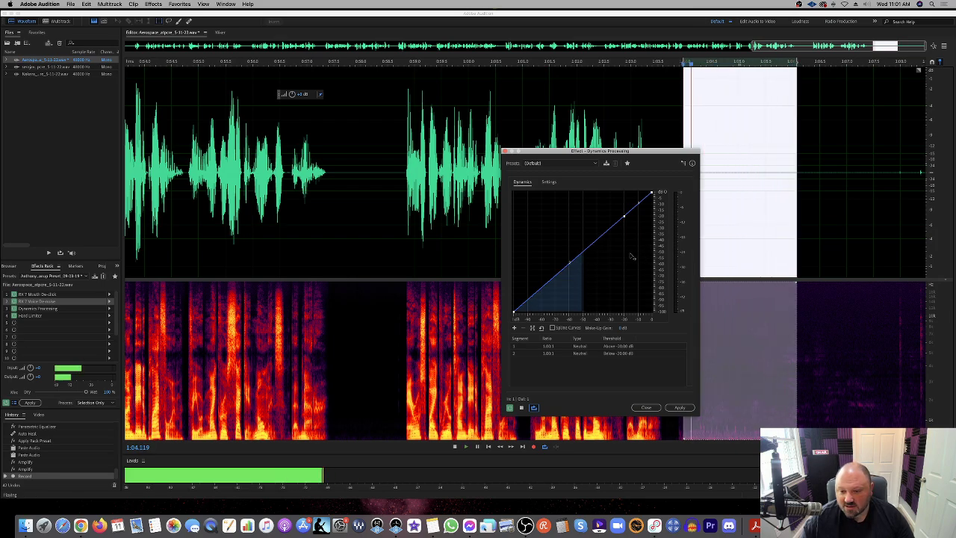
pyautogui.click(586, 252)
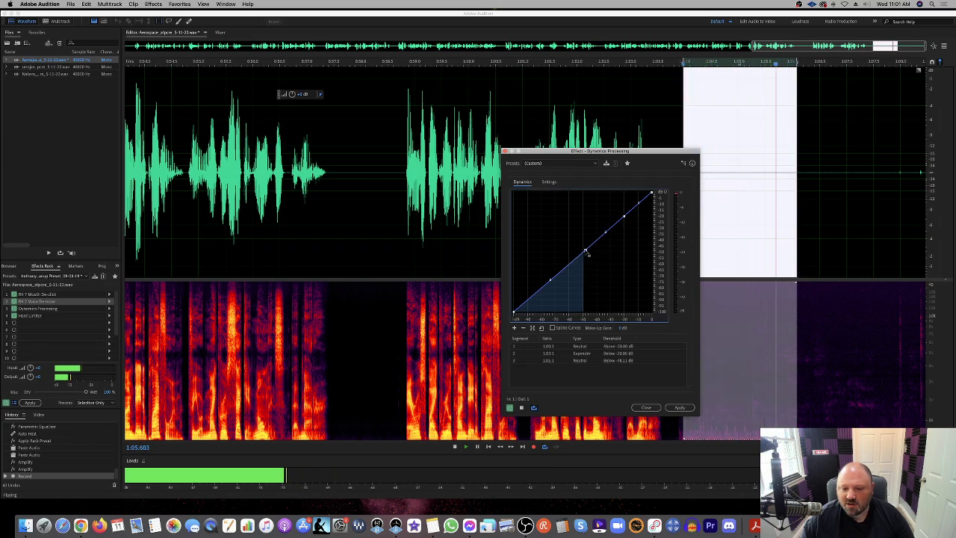
pyautogui.moveTo(587, 253)
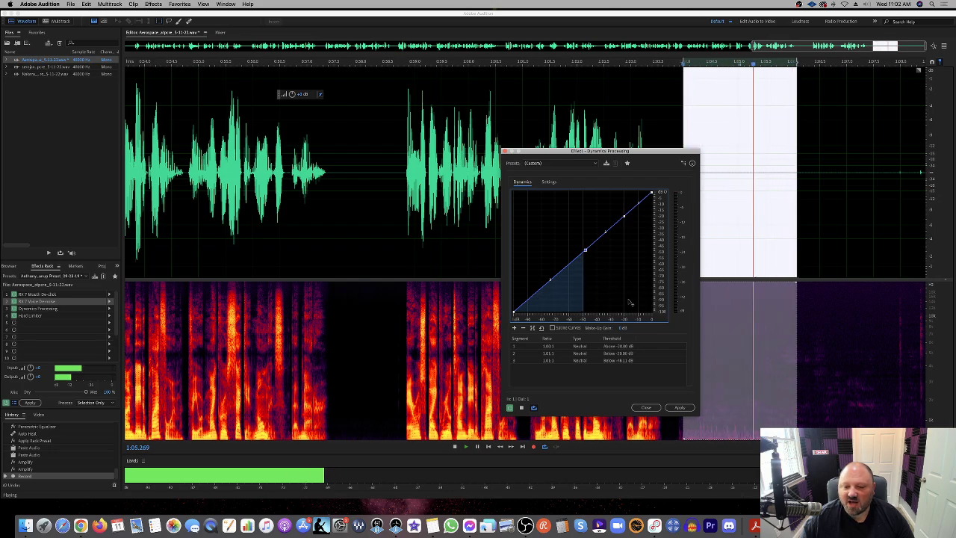
pyautogui.click(535, 295)
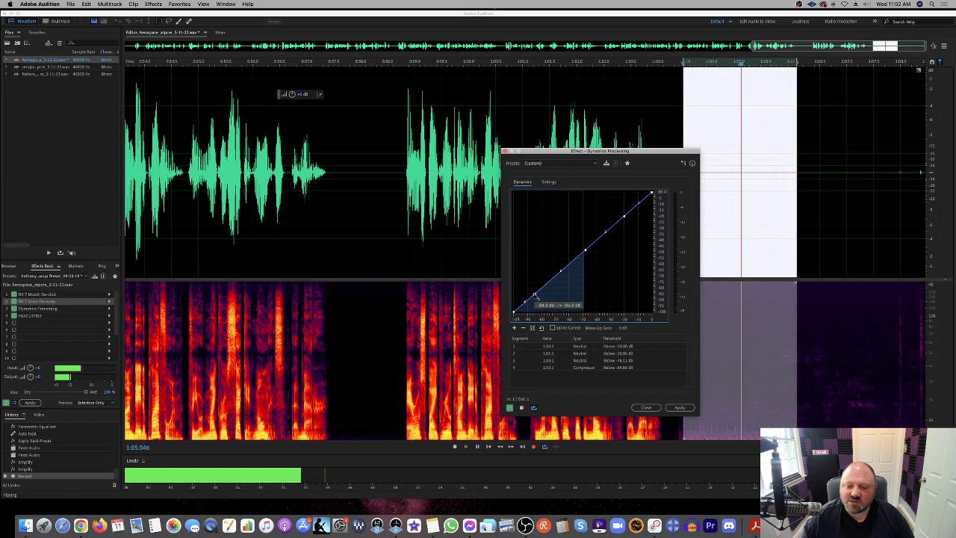
pyautogui.moveTo(535, 295); pyautogui.dragTo(559, 300)
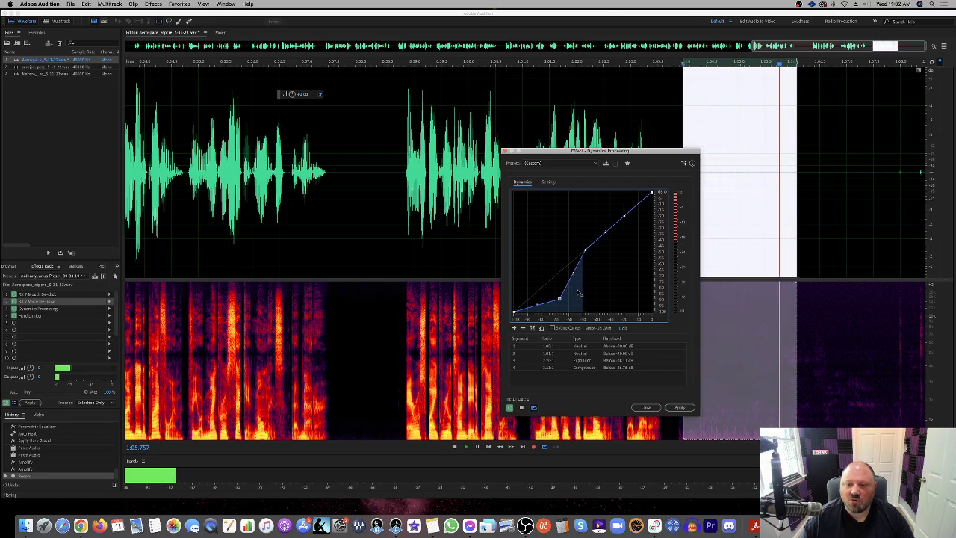
pyautogui.press('space')
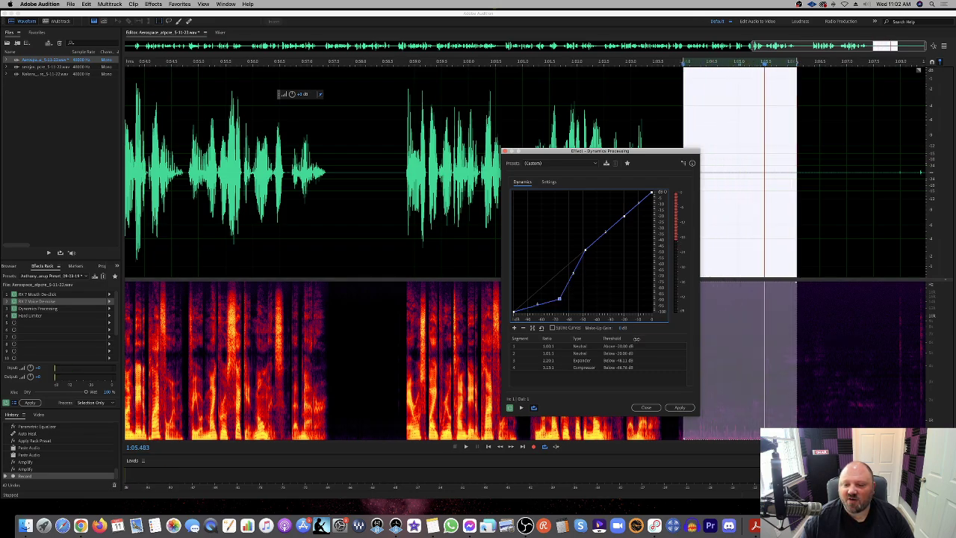
pyautogui.click(679, 408)
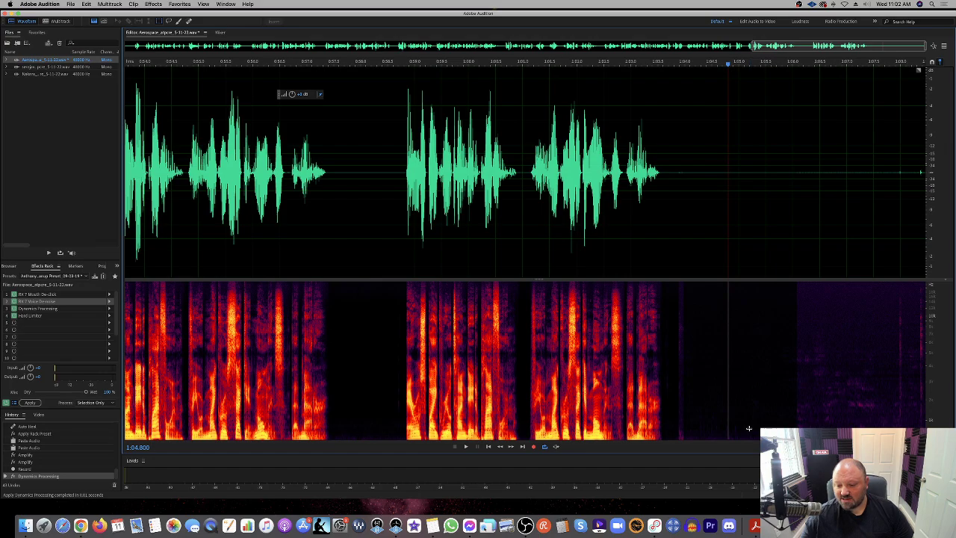
# Step: Select only the low frequencies of the processed room tone from about 1:04.1 and play them to check the remaining noise
pyautogui.scroll(4, 748, 428)
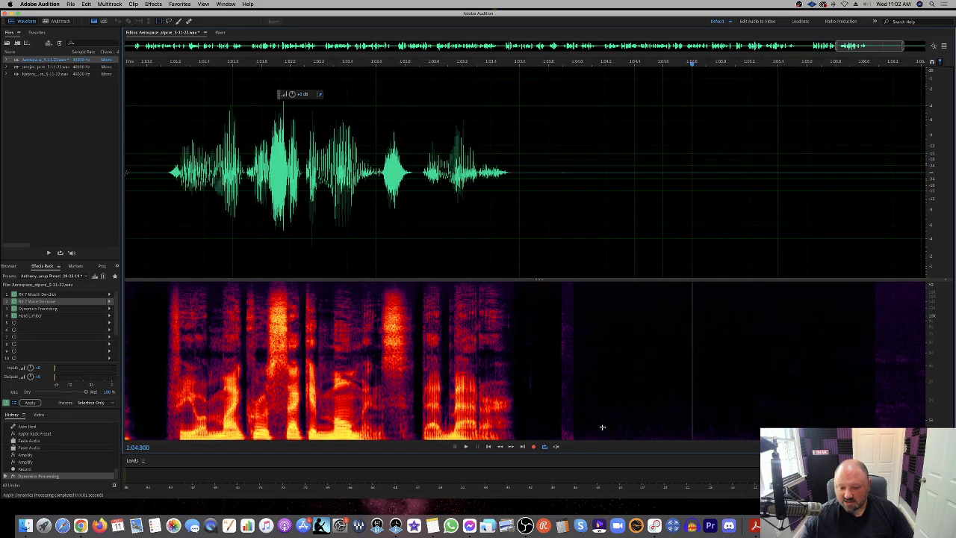
pyautogui.moveTo(590, 427); pyautogui.dragTo(844, 432)
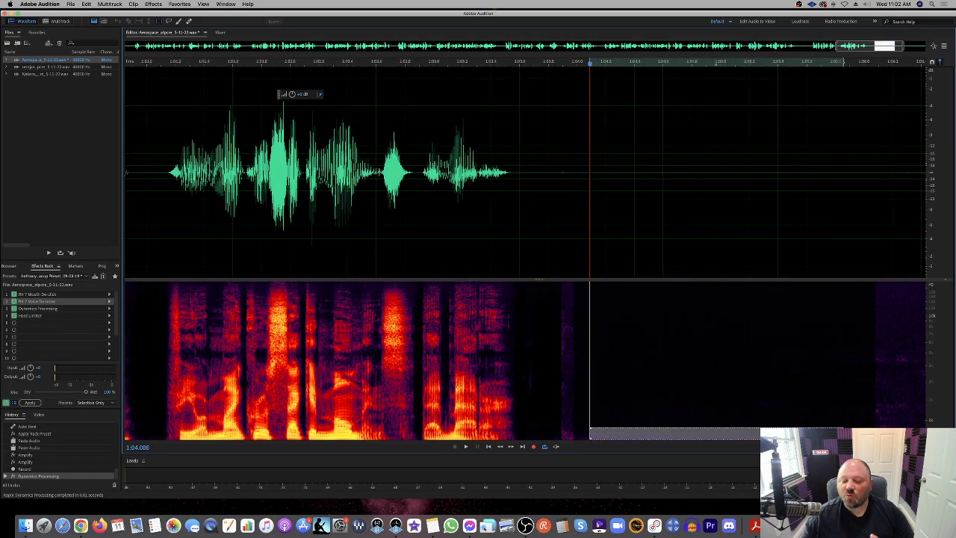
pyautogui.press('space')
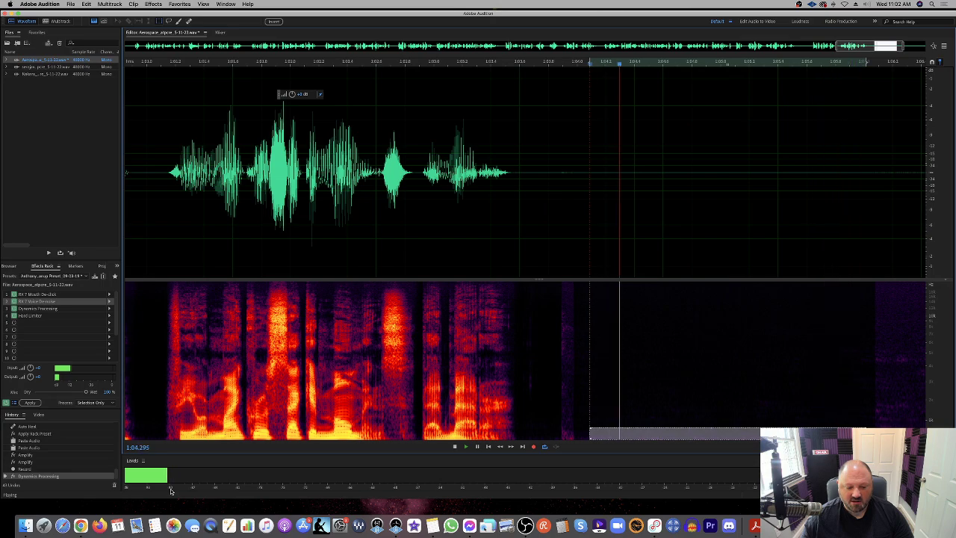
pyautogui.press('space')
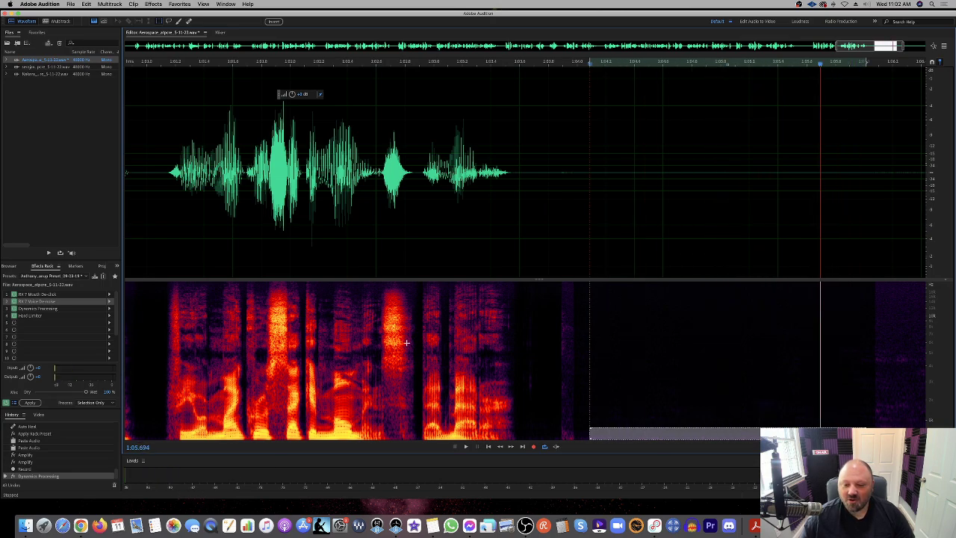
# Step: Clear the room tone selection and apply Dynamics Processing with the current custom curve to the entire recording
pyautogui.click(620, 325)
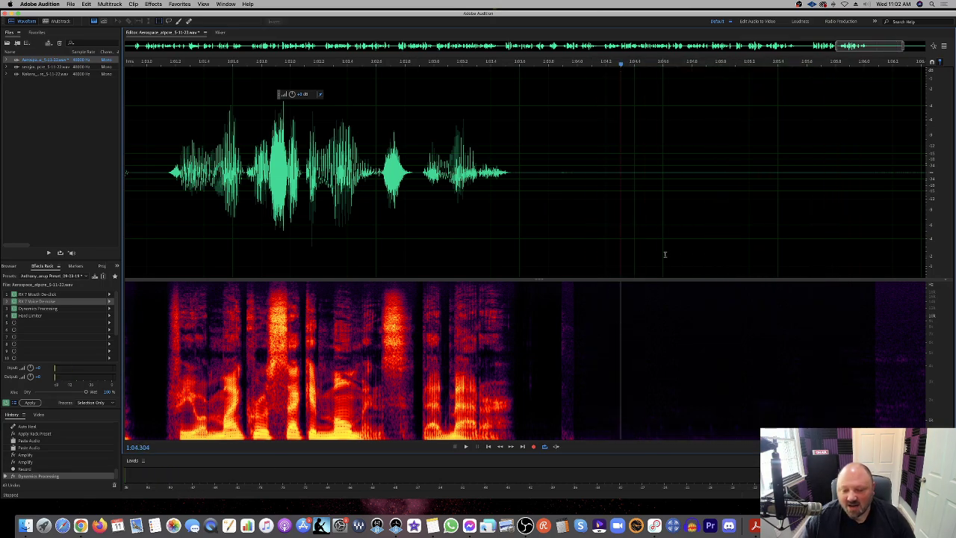
pyautogui.press('\\')
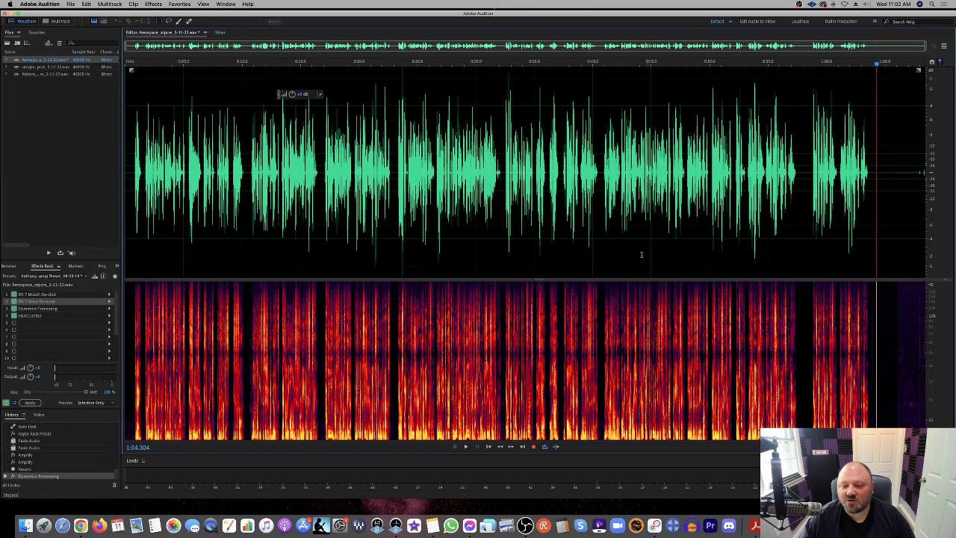
pyautogui.click(488, 225)
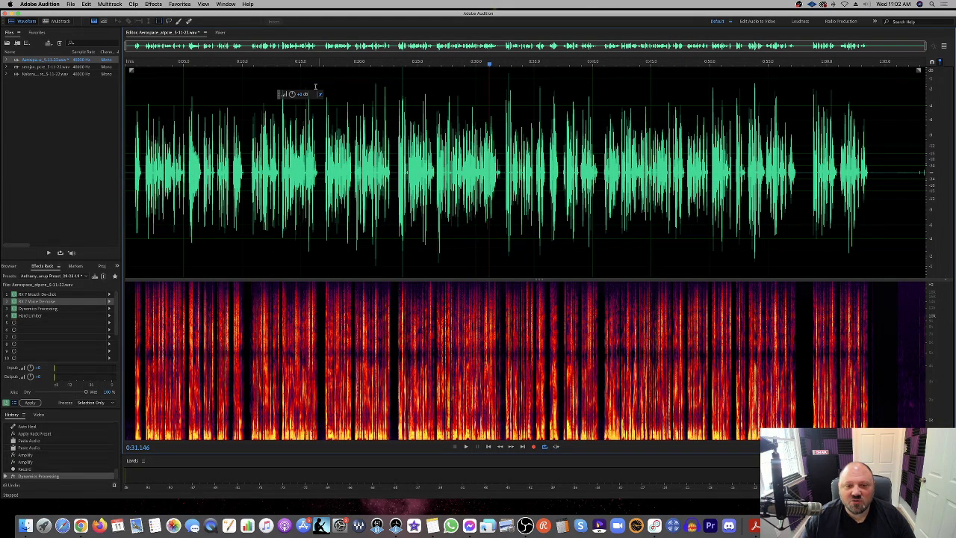
pyautogui.click(166, 4)
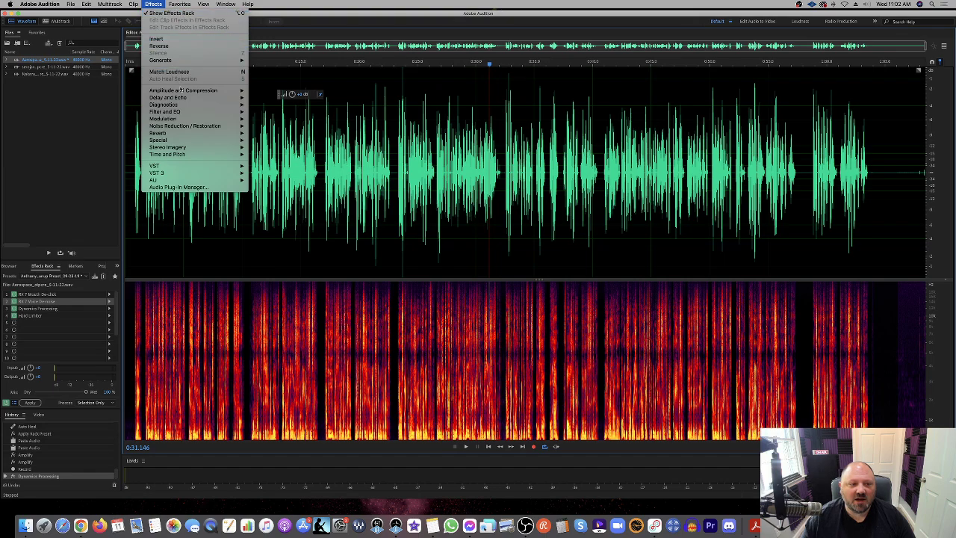
pyautogui.moveTo(236, 90)
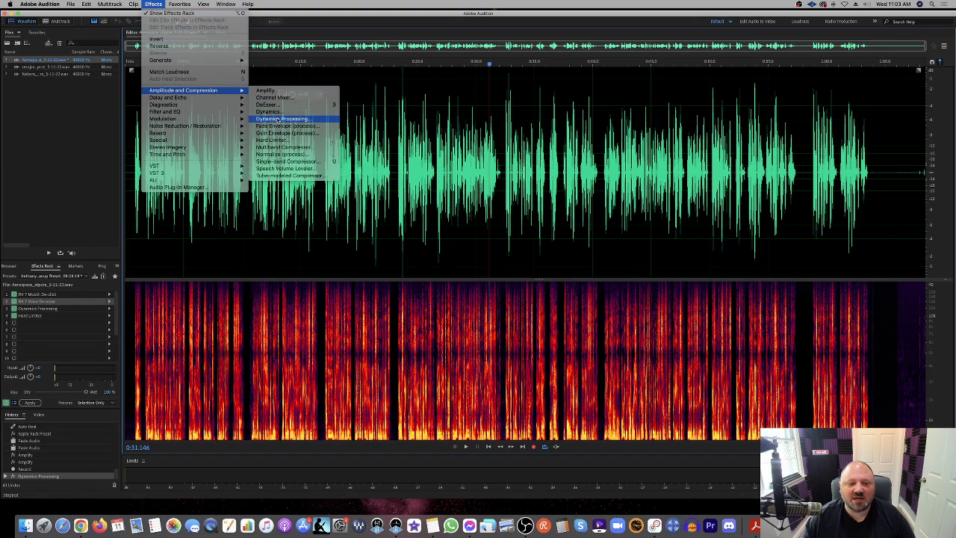
pyautogui.click(282, 119)
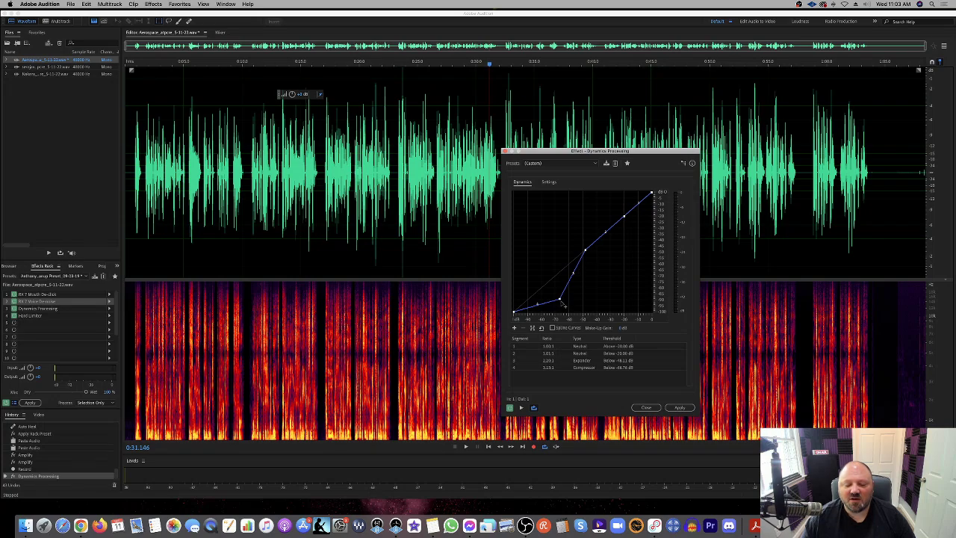
pyautogui.moveTo(588, 256)
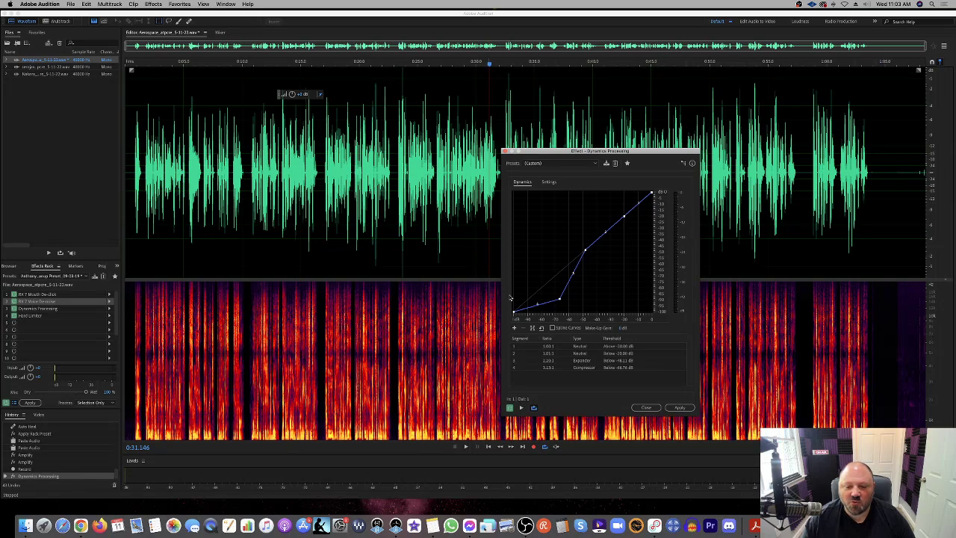
pyautogui.click(682, 407)
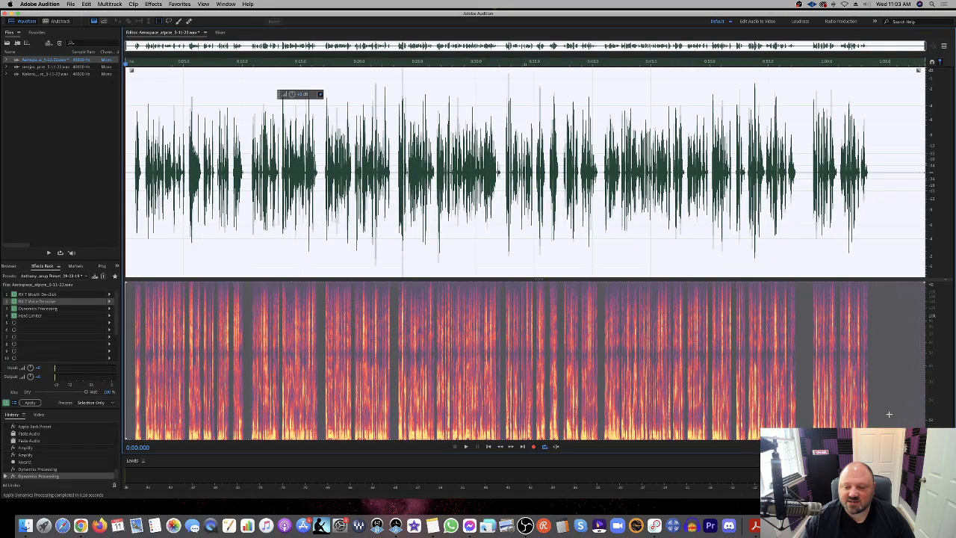
# Step: Play about two seconds of the processed voice-over from about 0:23 to check the sound
pyautogui.click(396, 210)
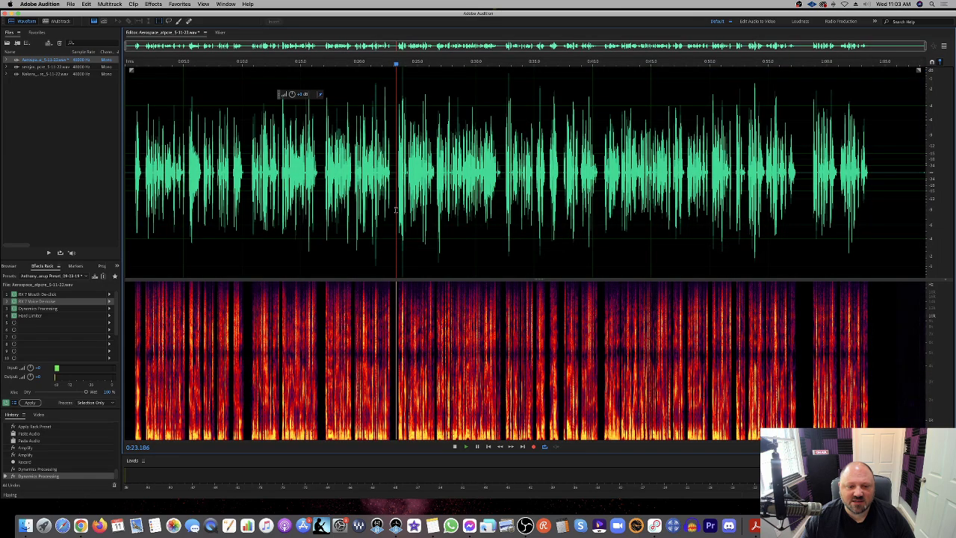
pyautogui.press('space')
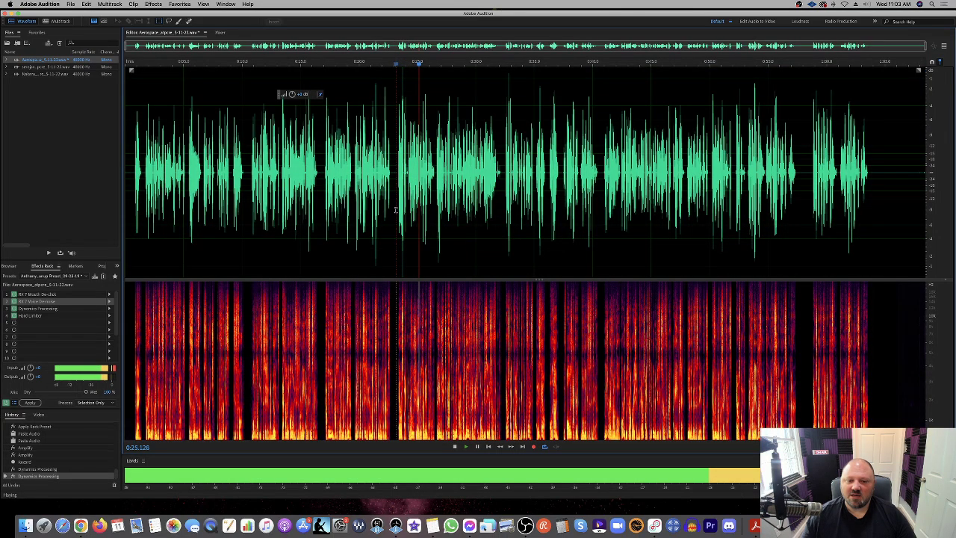
pyautogui.press('space')
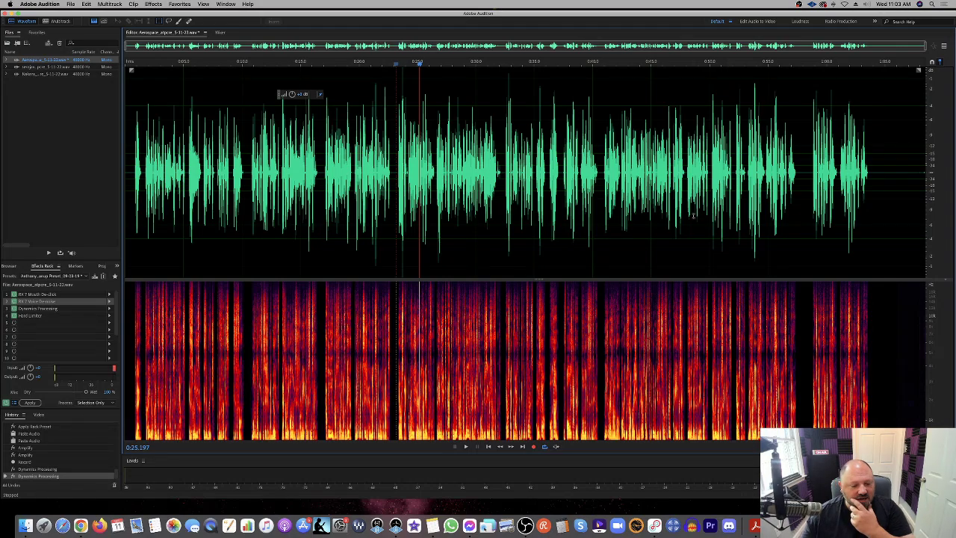
# Step: Examine the settings of the Dynamics Processing and Hard Limiter effects in the effects rack, closing each one unchanged
pyautogui.doubleClick(45, 310)
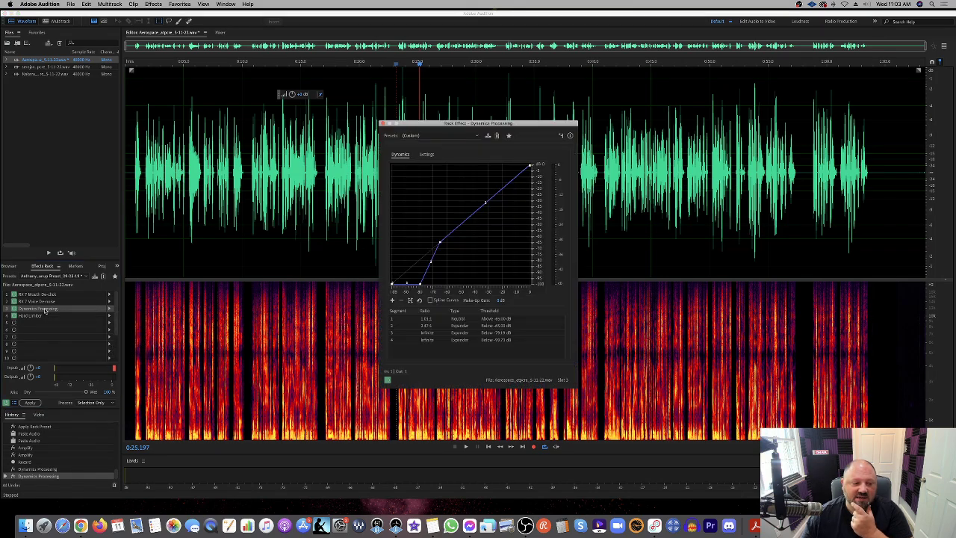
pyautogui.click(383, 124)
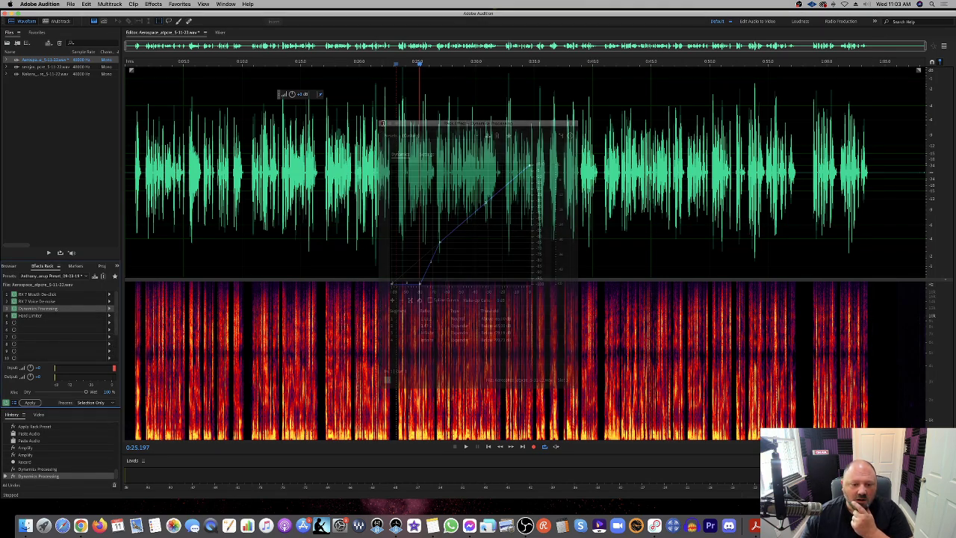
pyautogui.doubleClick(41, 317)
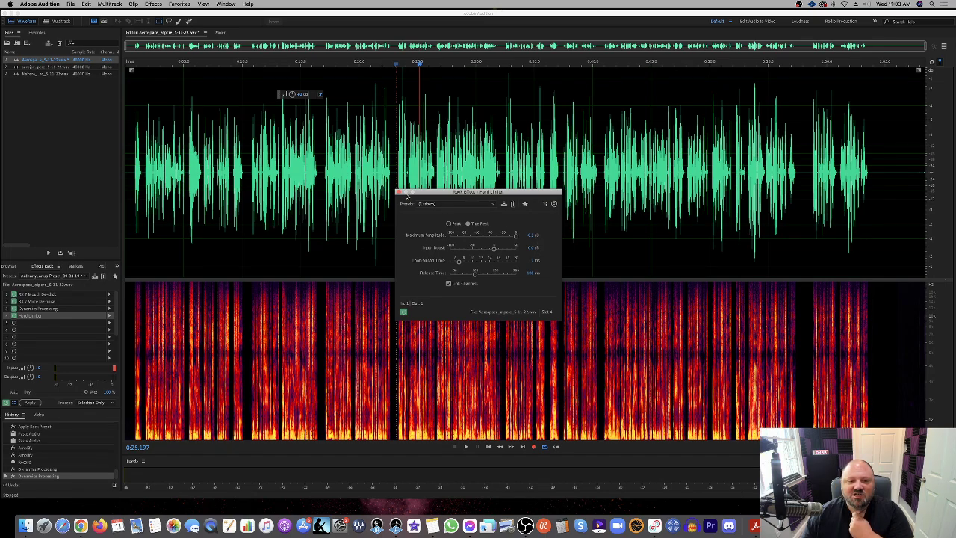
pyautogui.click(398, 194)
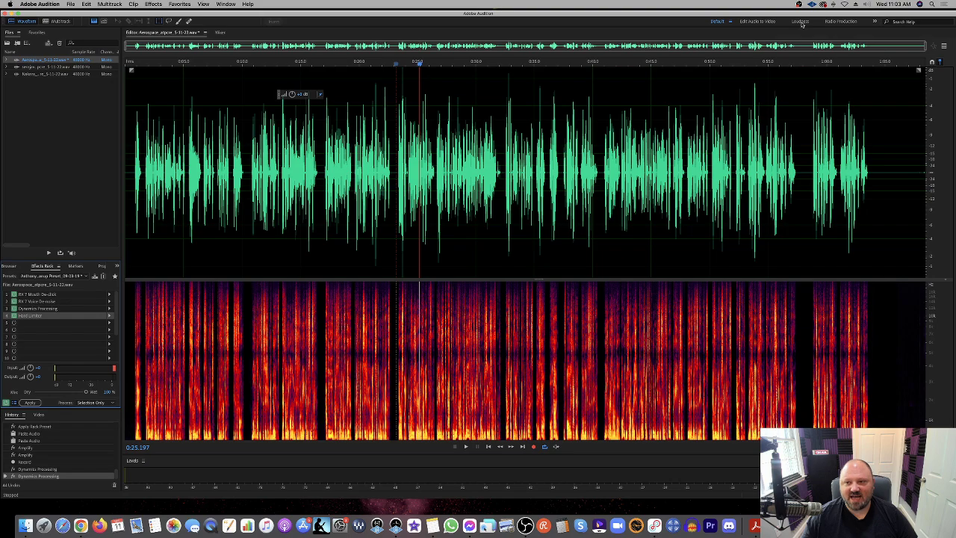
# Step: Switch to the Loudness workspace and display the Match Loudness settings
pyautogui.click(874, 23)
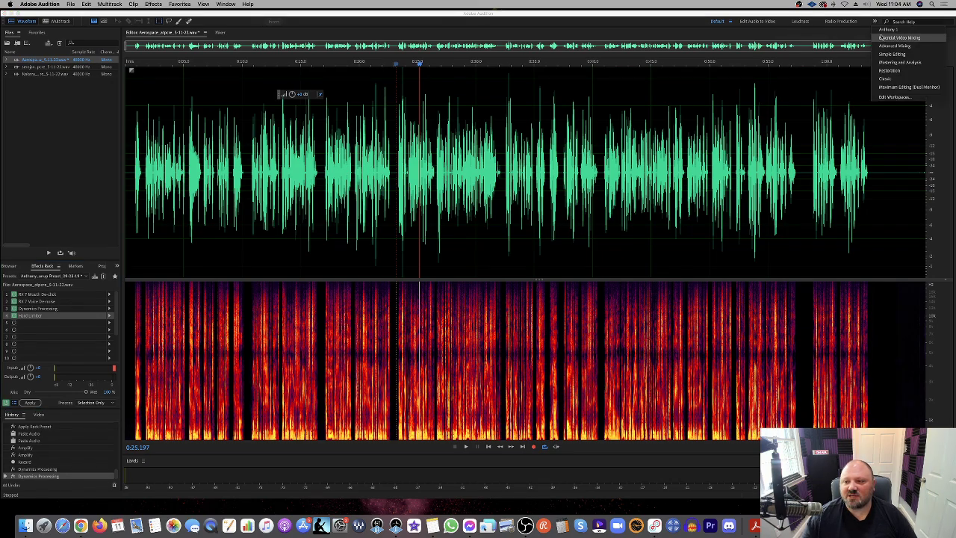
pyautogui.click(803, 22)
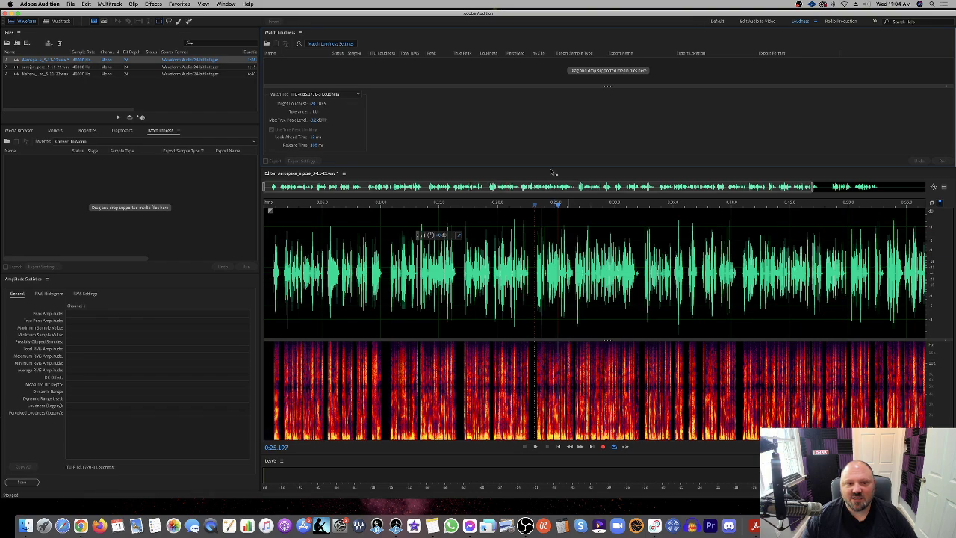
pyautogui.click(340, 46)
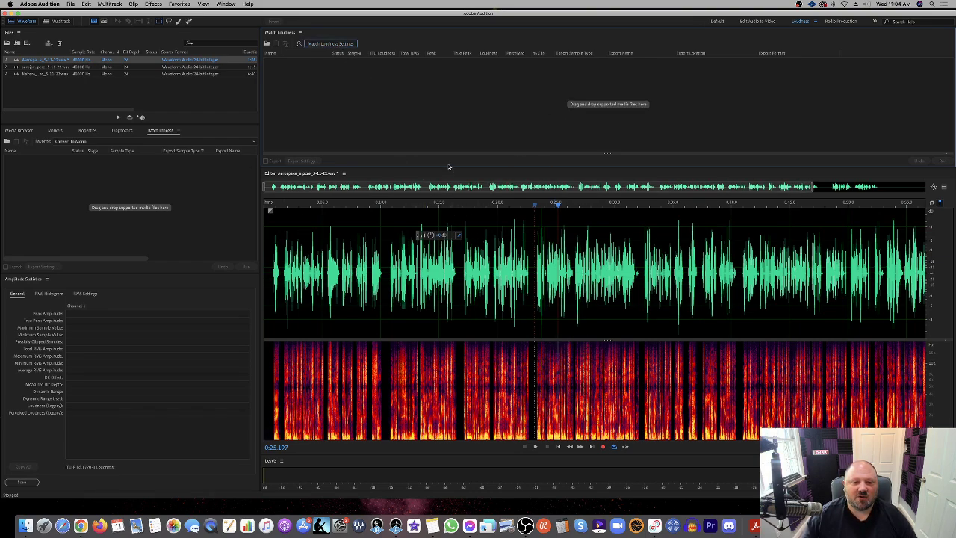
pyautogui.click(334, 47)
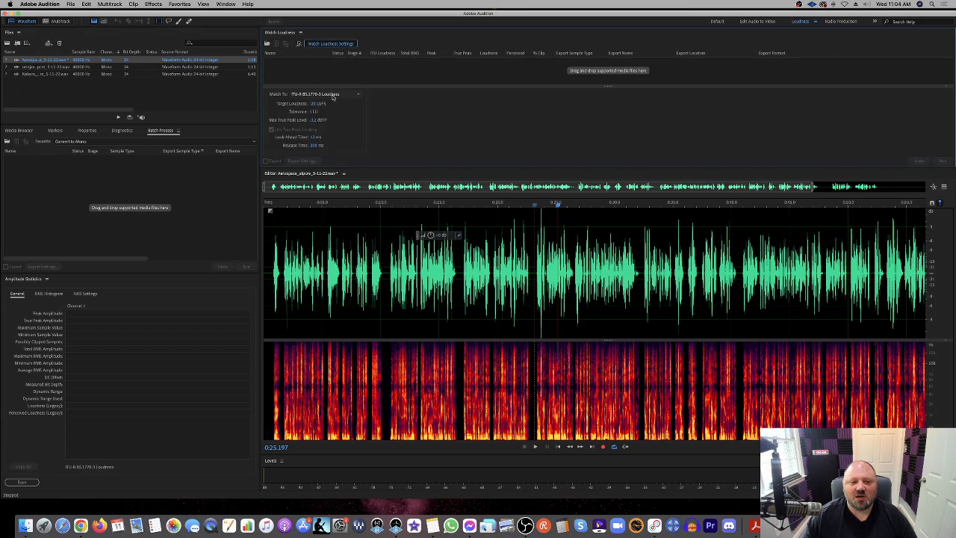
# Step: Try matching to Total RMS (Match to File) and Total RMS, and return the setting to ITU-R BS.1770-3 Loudness
pyautogui.click(334, 95)
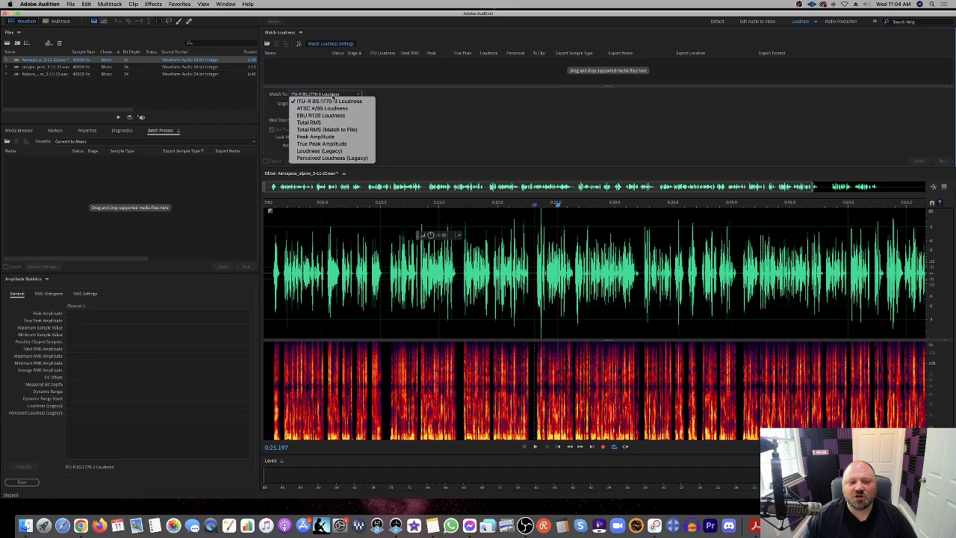
pyautogui.click(334, 100)
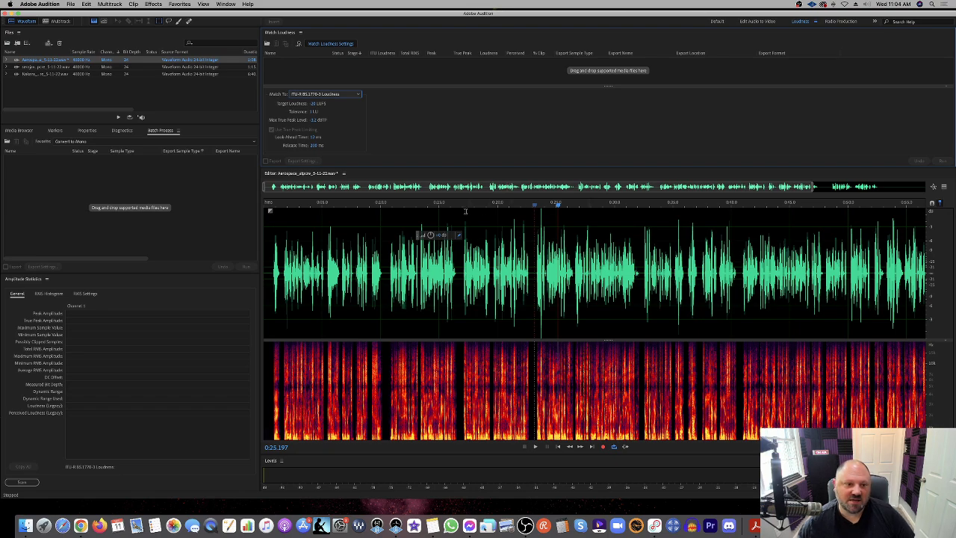
pyautogui.click(344, 94)
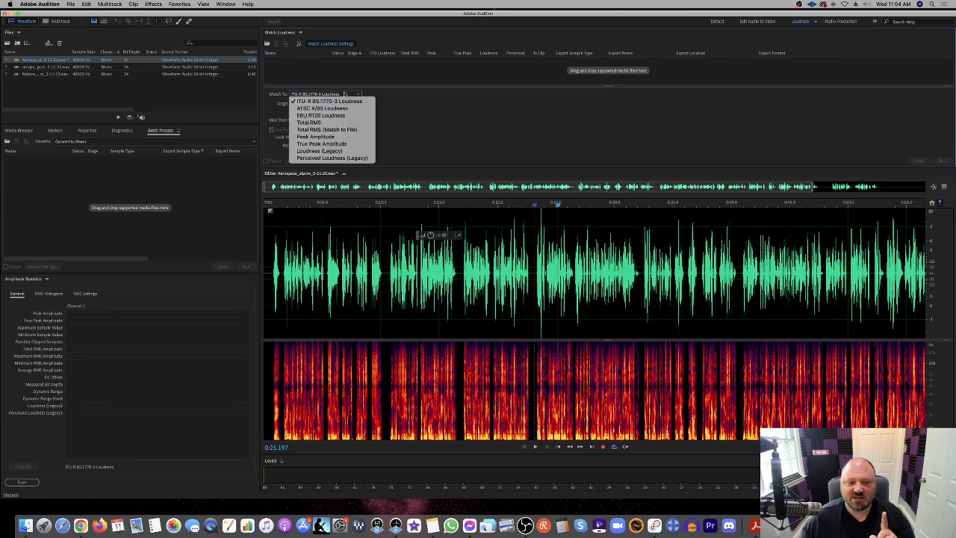
pyautogui.click(349, 130)
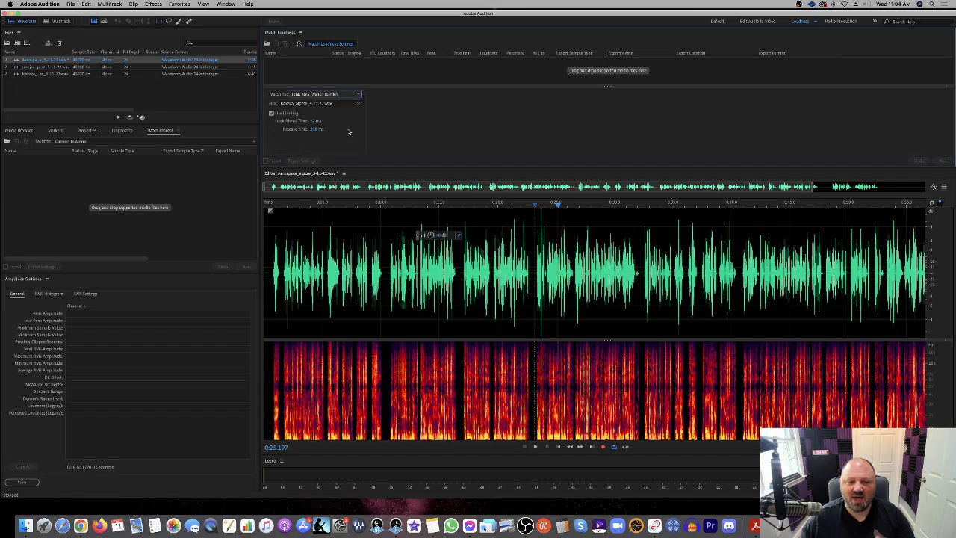
pyautogui.click(343, 94)
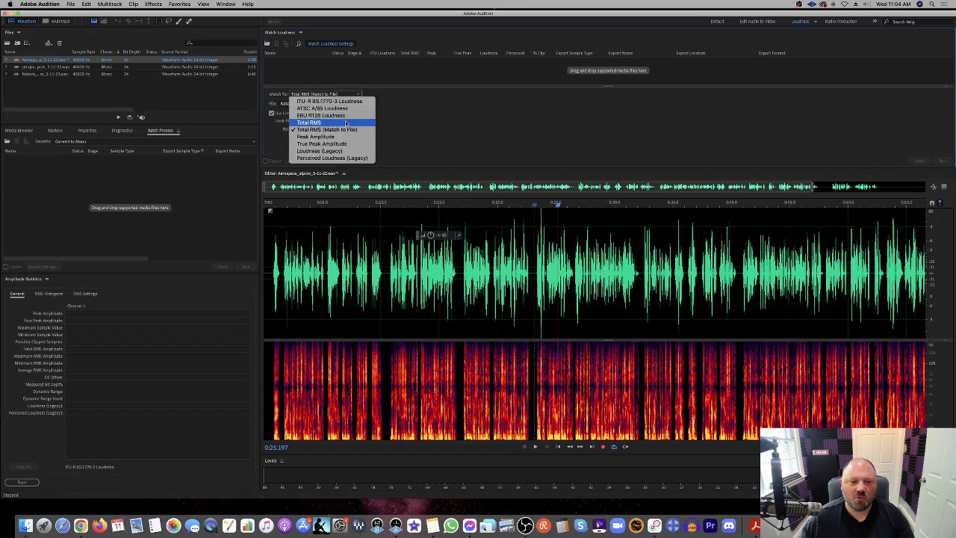
pyautogui.click(346, 123)
pyautogui.click(319, 96)
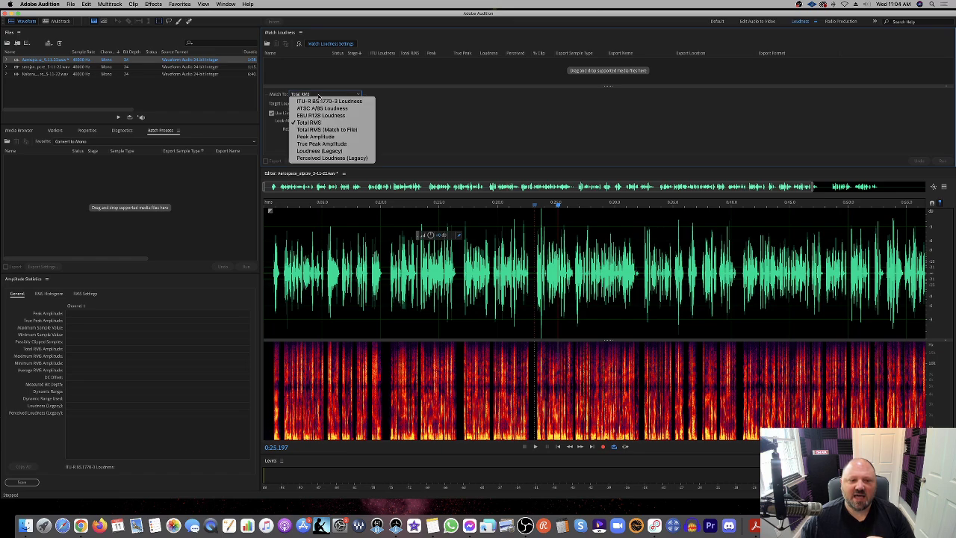
pyautogui.click(325, 101)
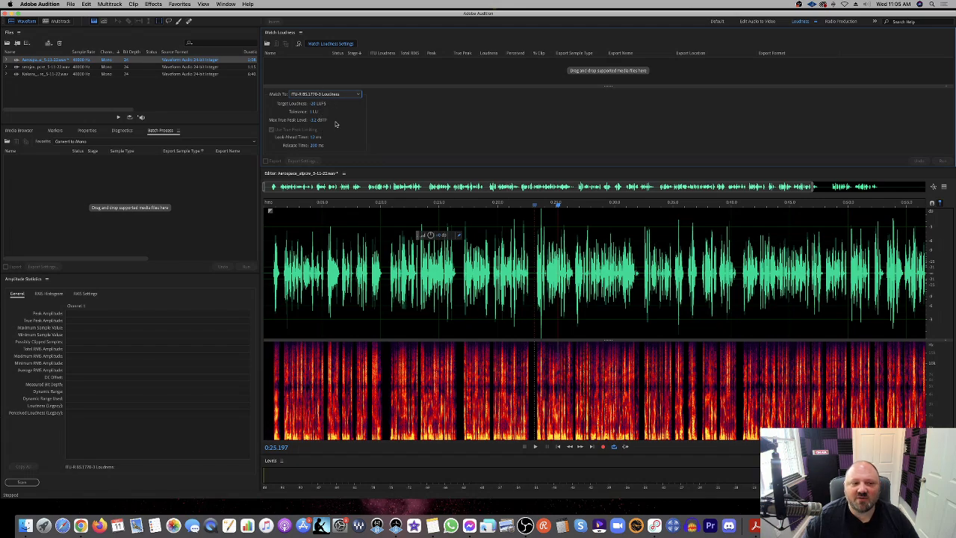
# Step: Add the Aerospace recording to Match Loudness and run it with ITU-R BS.1770-3 Loudness
pyautogui.moveTo(84, 61); pyautogui.dragTo(345, 79)
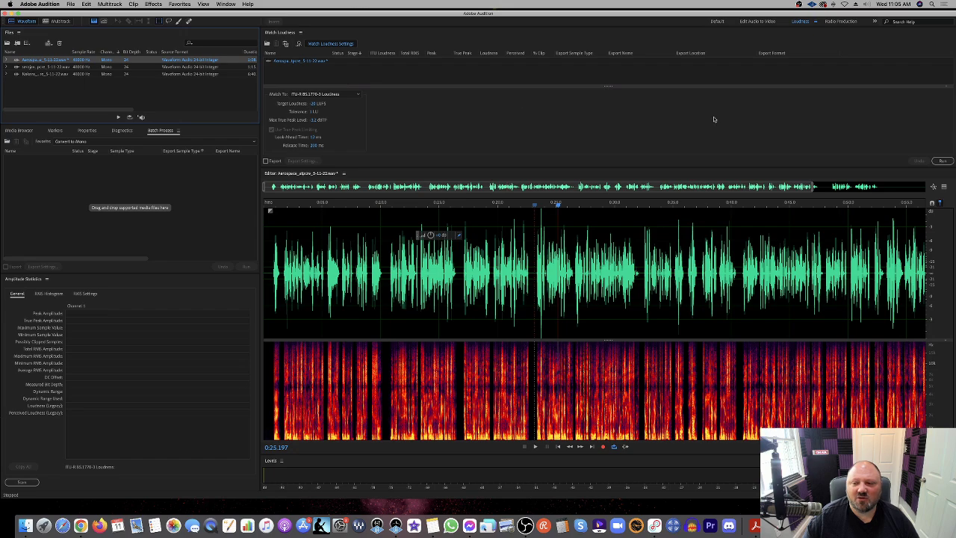
pyautogui.click(929, 181)
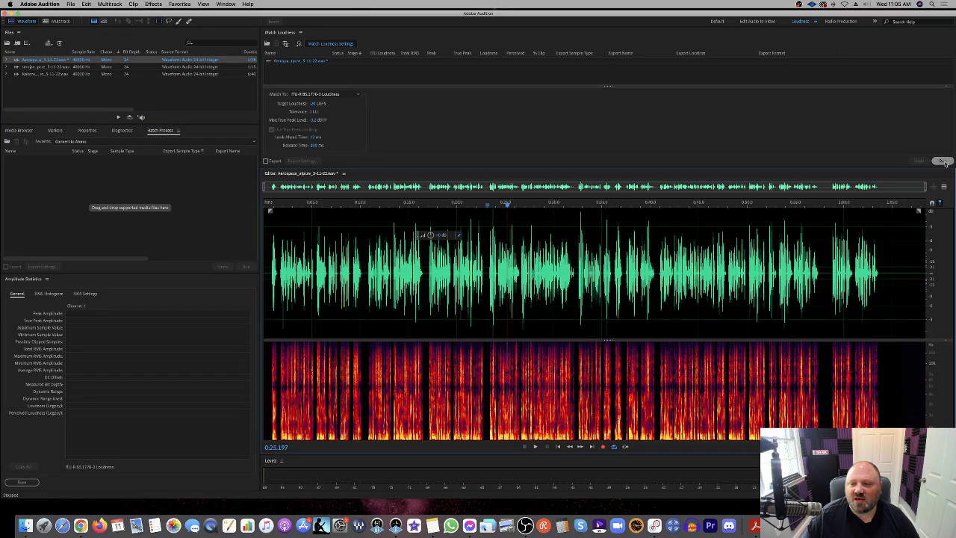
pyautogui.click(944, 162)
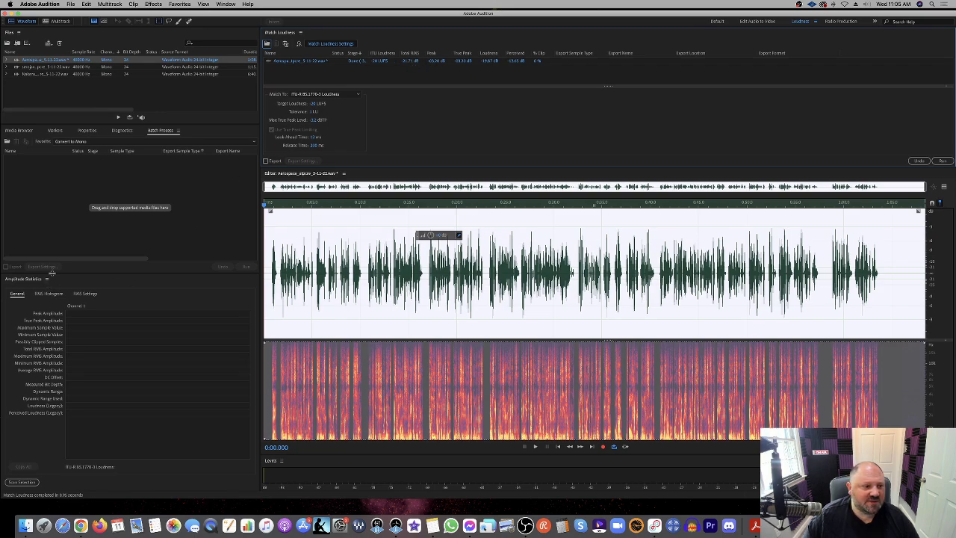
# Step: Undo the loudness matching on the Aerospace recording
pyautogui.click(19, 131)
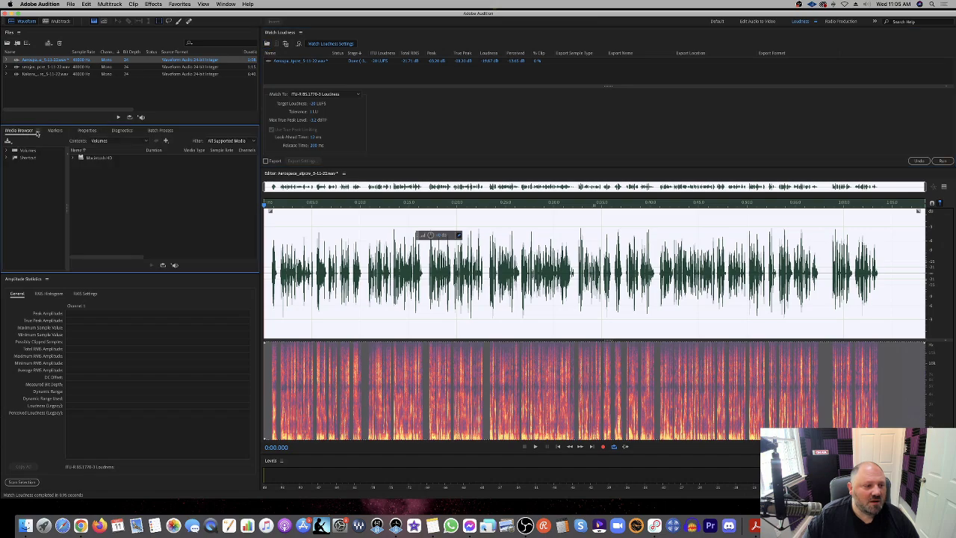
pyautogui.click(93, 132)
pyautogui.click(56, 130)
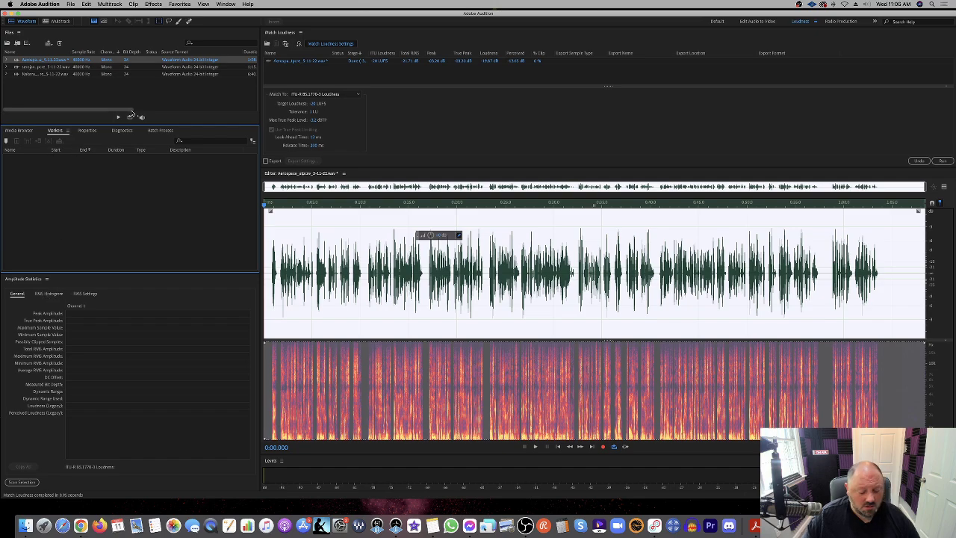
pyautogui.press('super+z')
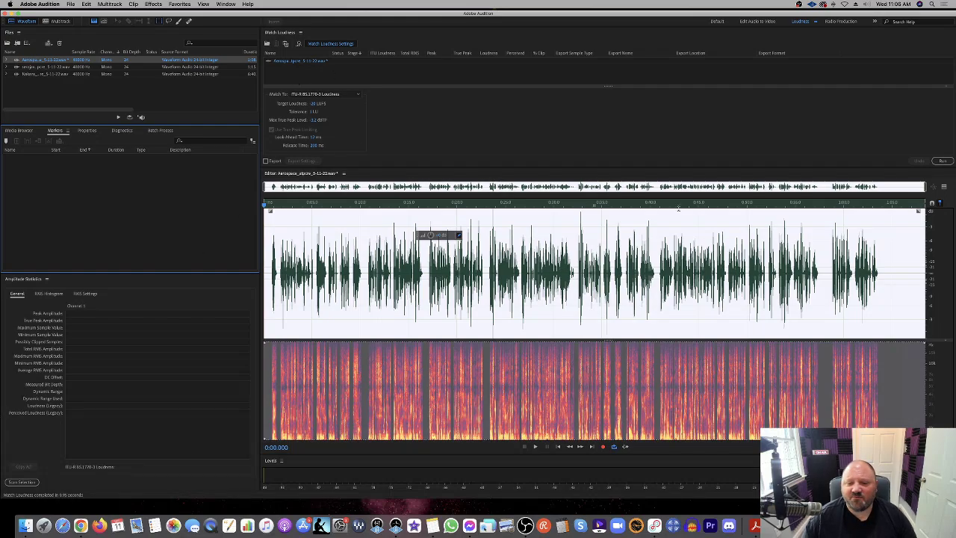
# Step: Scan the amplitude statistics of the whole Aerospace recording and run Match Loudness on it again
pyautogui.click(23, 481)
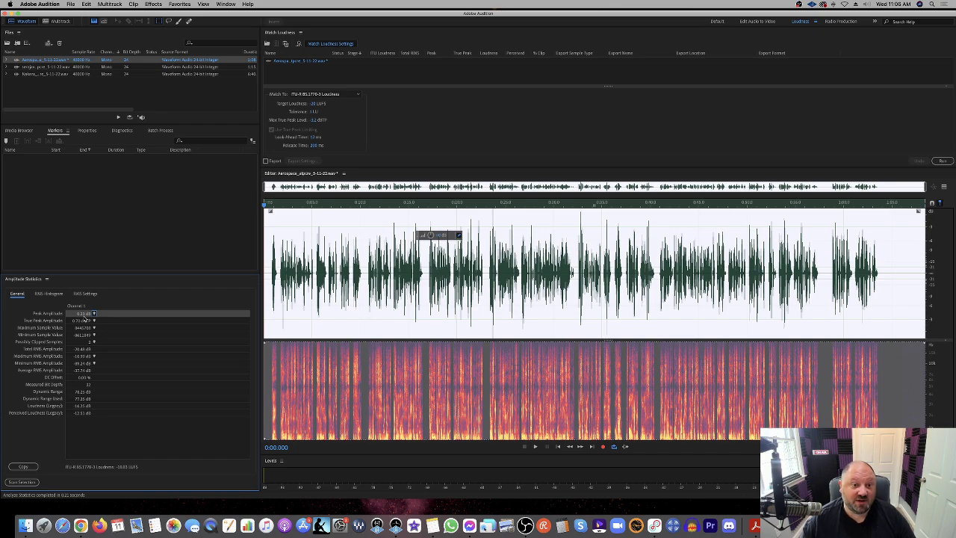
pyautogui.click(293, 64)
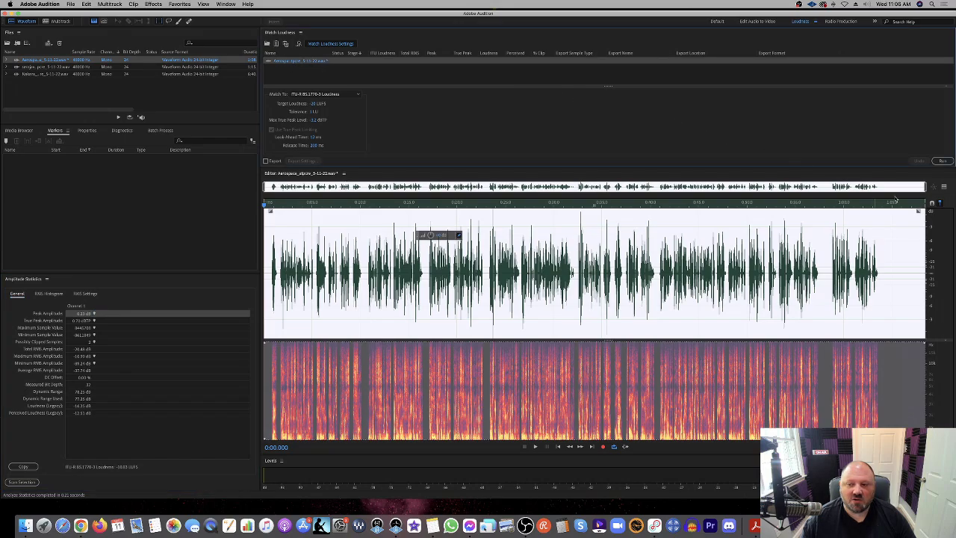
pyautogui.click(944, 161)
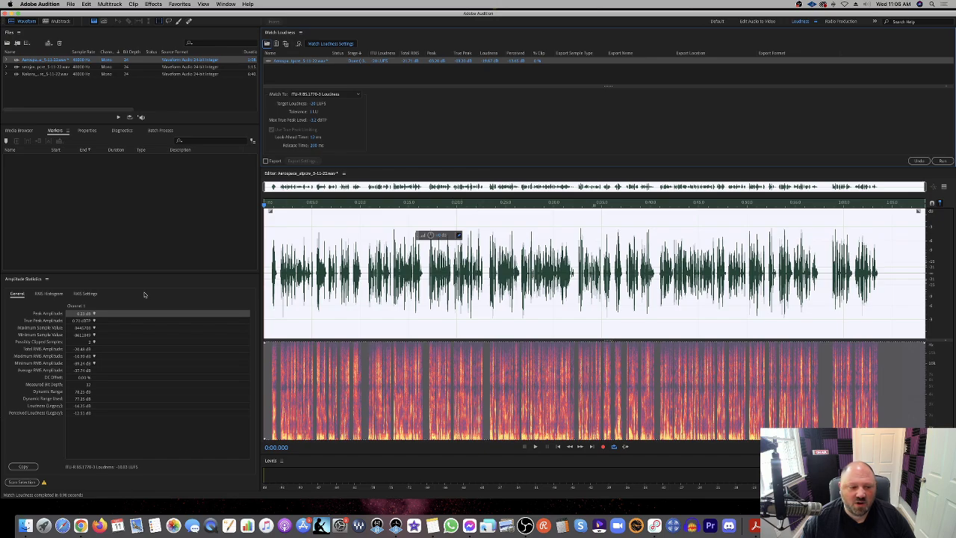
# Step: Rescan the amplitude statistics of the Aerospace recording and make a small gain adjustment to the whole recording
pyautogui.click(26, 483)
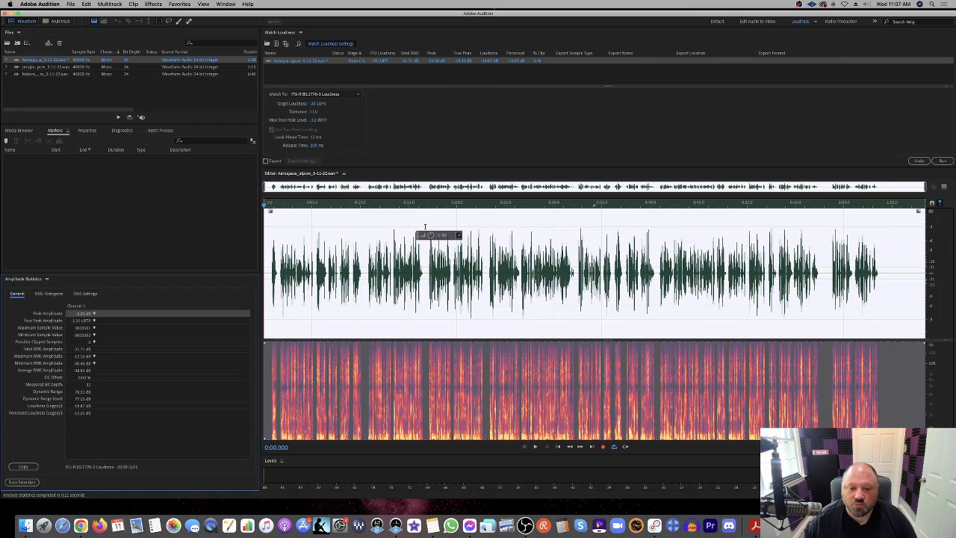
pyautogui.moveTo(431, 235)
pyautogui.mouseDown()
pyautogui.moveTo(440, 230)
pyautogui.moveTo(443, 239)
pyautogui.moveTo(428, 236)
pyautogui.mouseUp()
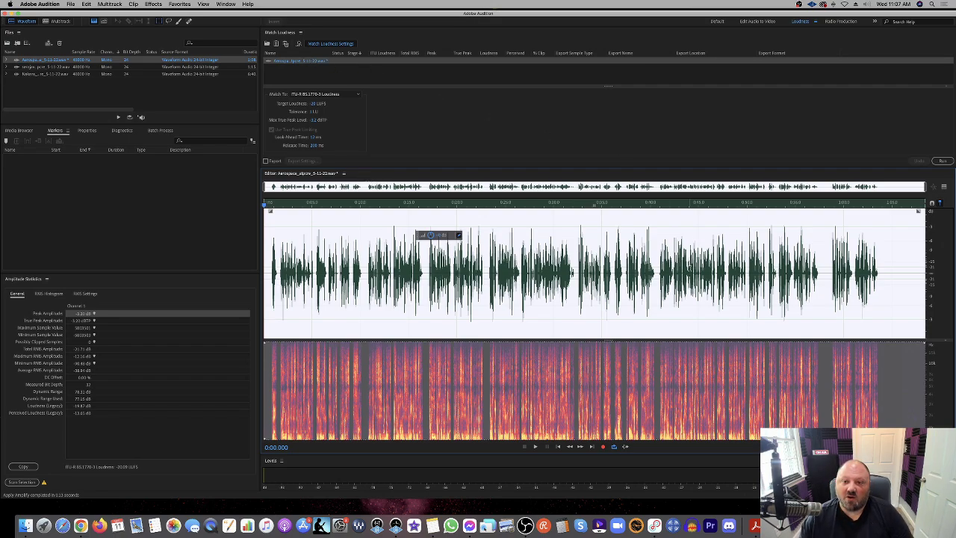
# Step: Switch to the Default workspace and delete a short stretch of silence just before the recording's first word, at about 0:00.7
pyautogui.click(712, 22)
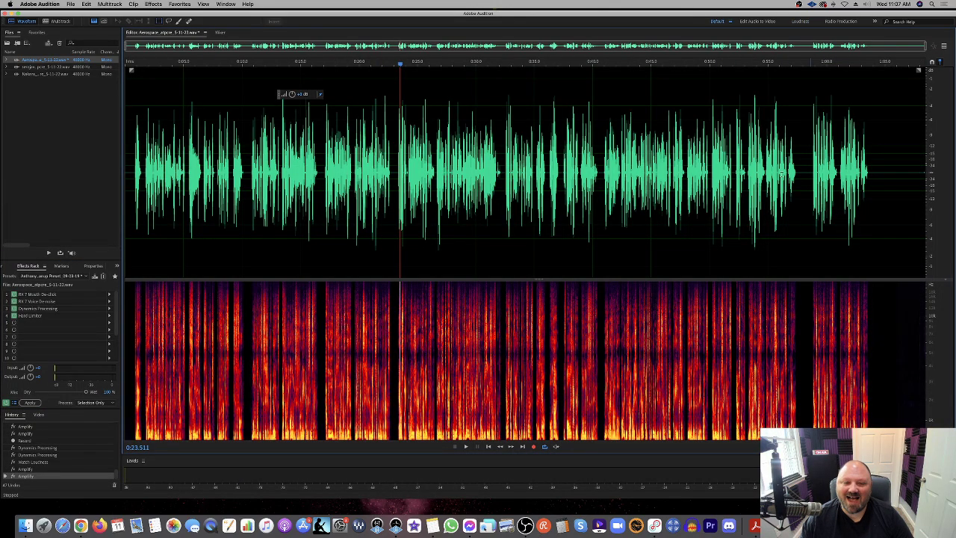
pyautogui.scroll(10, 149, 174)
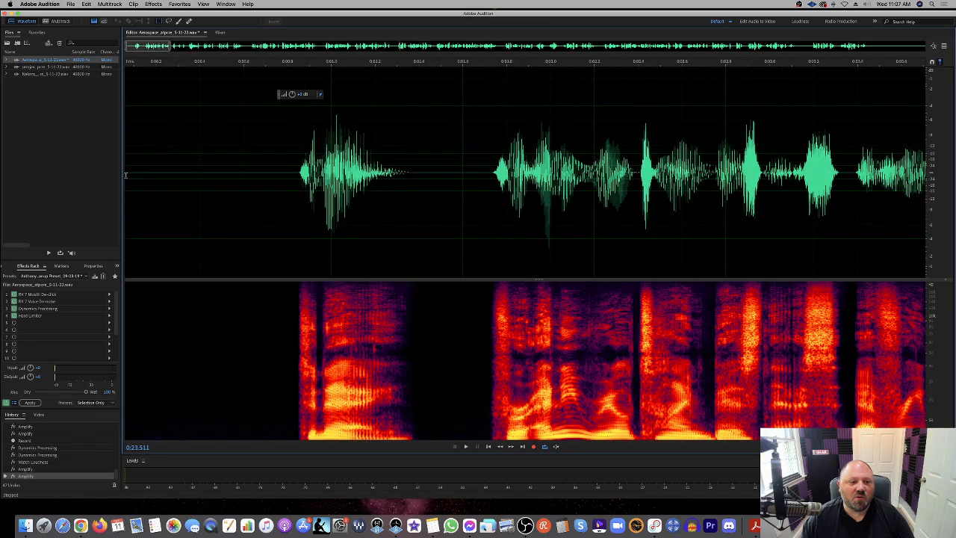
pyautogui.scroll(-5, 176, 172)
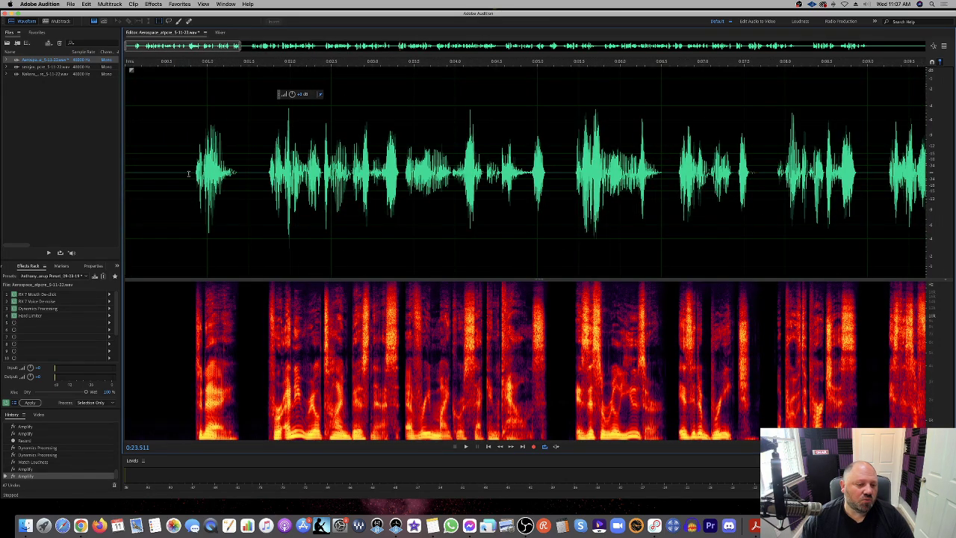
pyautogui.moveTo(191, 174); pyautogui.dragTo(184, 176)
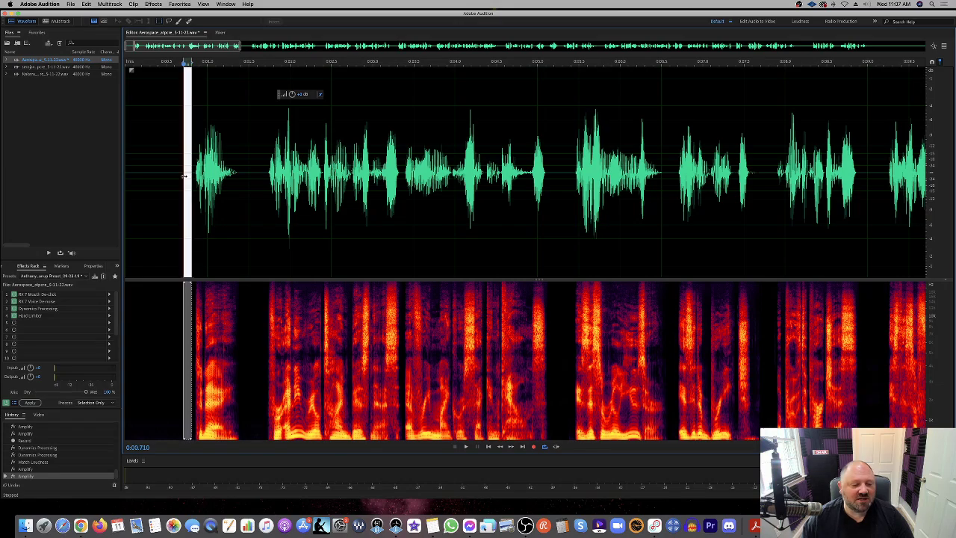
pyautogui.press('Delete')
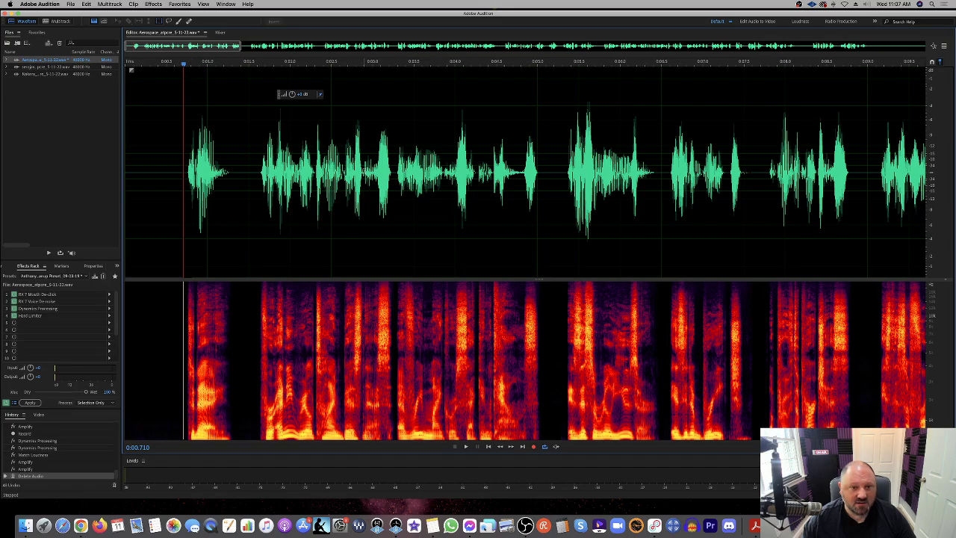
# Step: Delete the excess silence after the final phrase in two passes, cutting the recording's end back to about 1:03.7
pyautogui.press('\\')
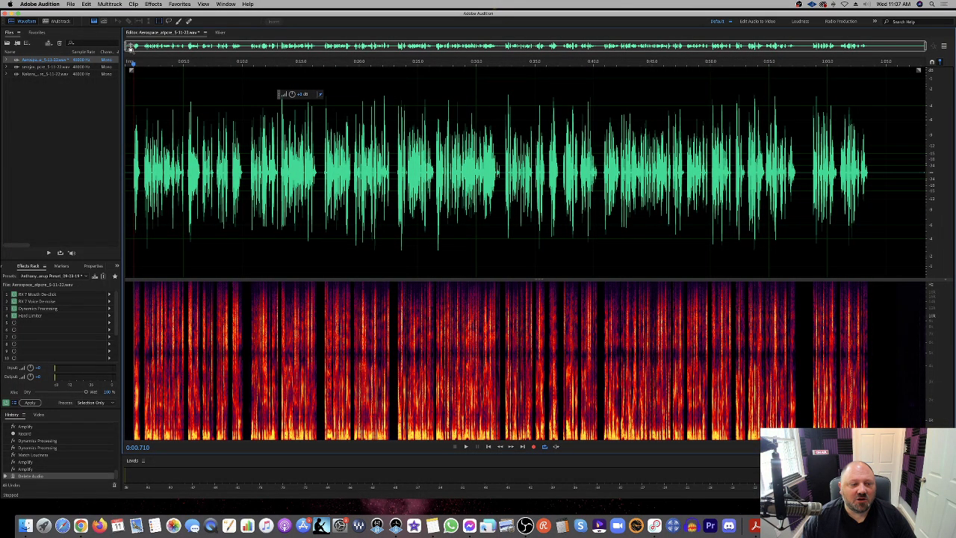
pyautogui.moveTo(131, 46); pyautogui.dragTo(735, 48)
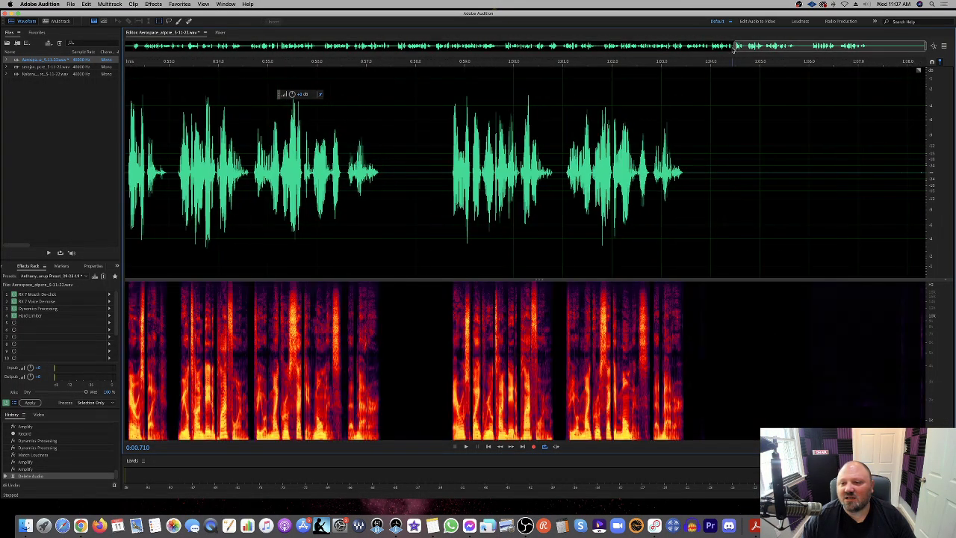
pyautogui.click(718, 146)
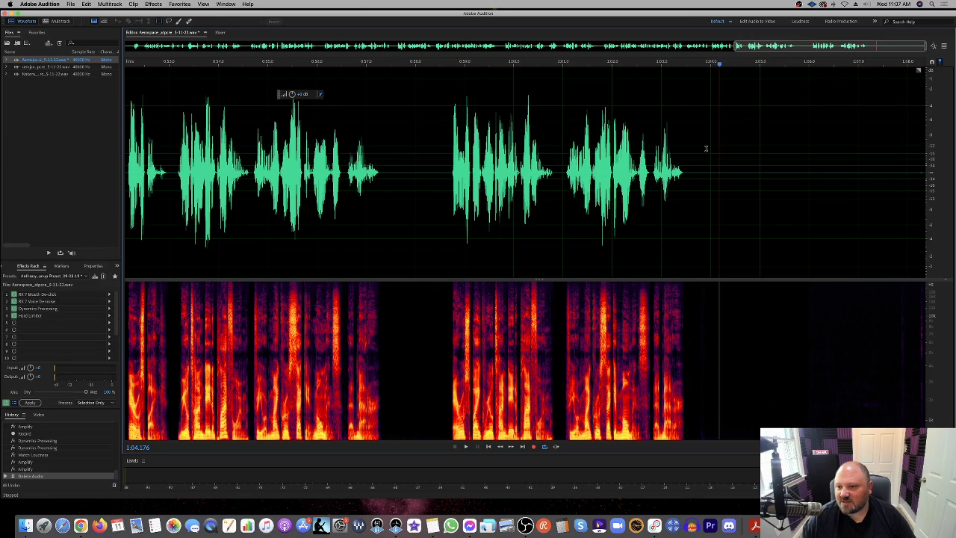
pyautogui.click(705, 148)
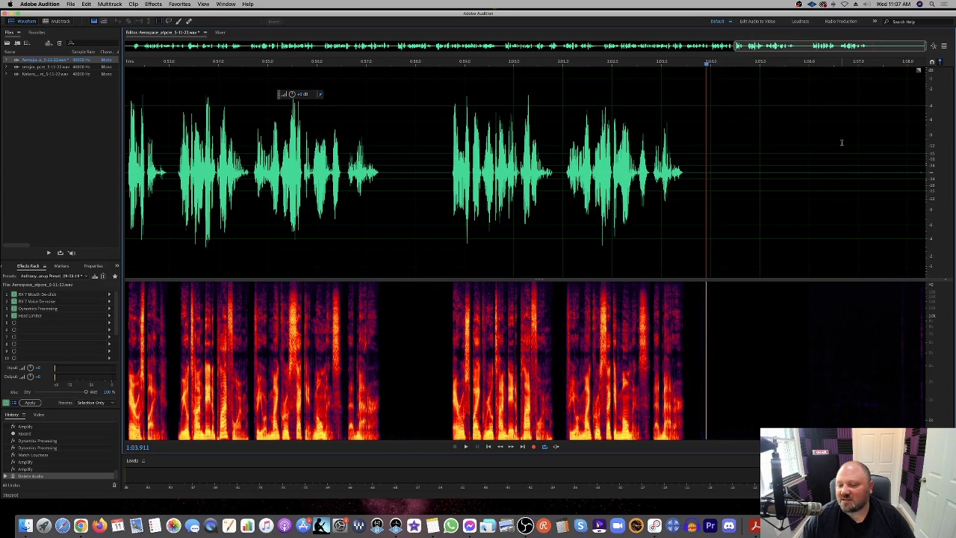
pyautogui.moveTo(841, 143); pyautogui.dragTo(954, 142)
pyautogui.press('Delete')
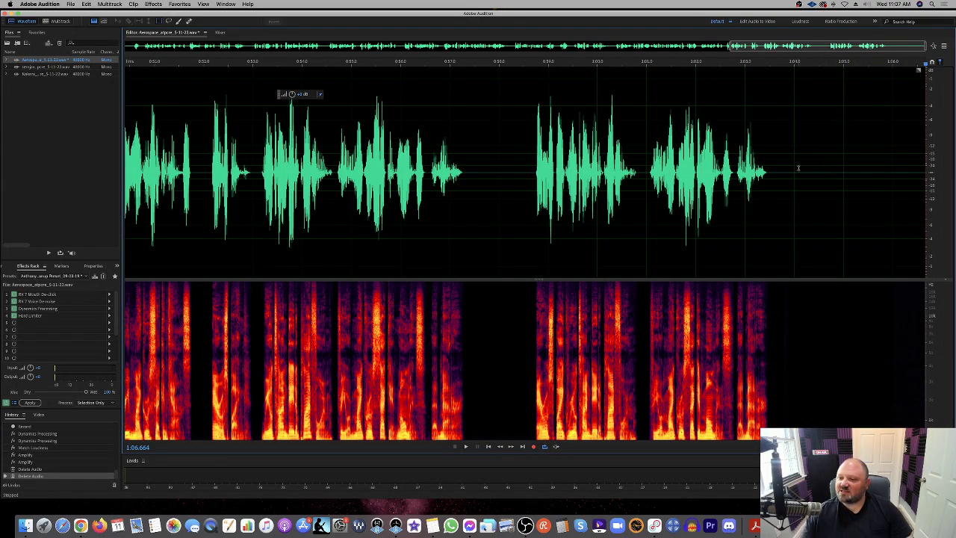
pyautogui.moveTo(774, 168); pyautogui.dragTo(892, 180)
pyautogui.press('Delete')
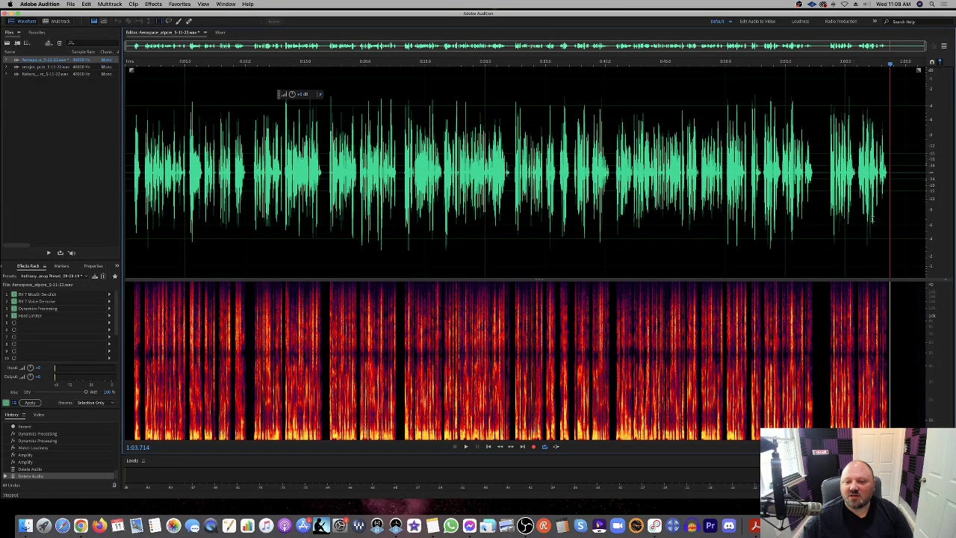
pyautogui.click(71, 4)
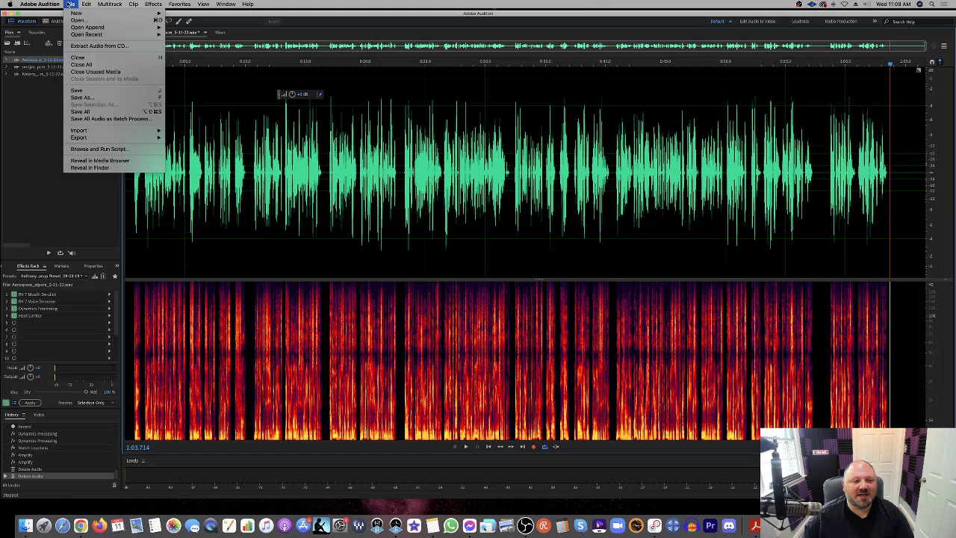
pyautogui.click(89, 94)
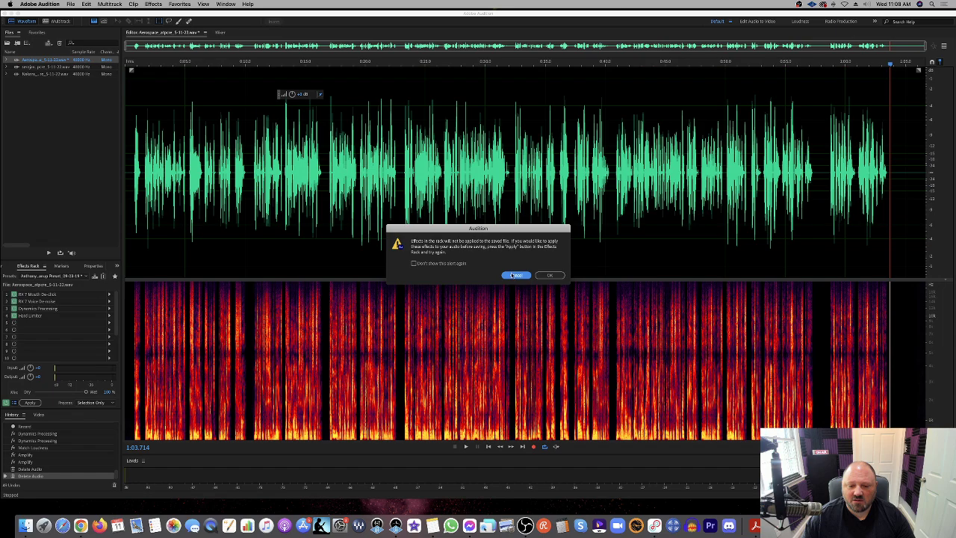
pyautogui.click(540, 276)
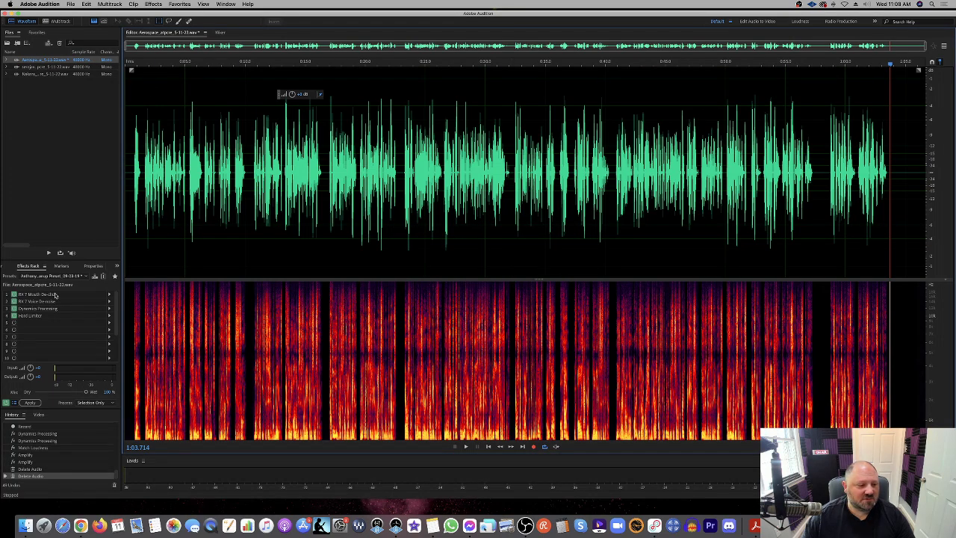
# Step: Delete the currently loaded post-cleanup preset from the Effects Rack
pyautogui.click(102, 277)
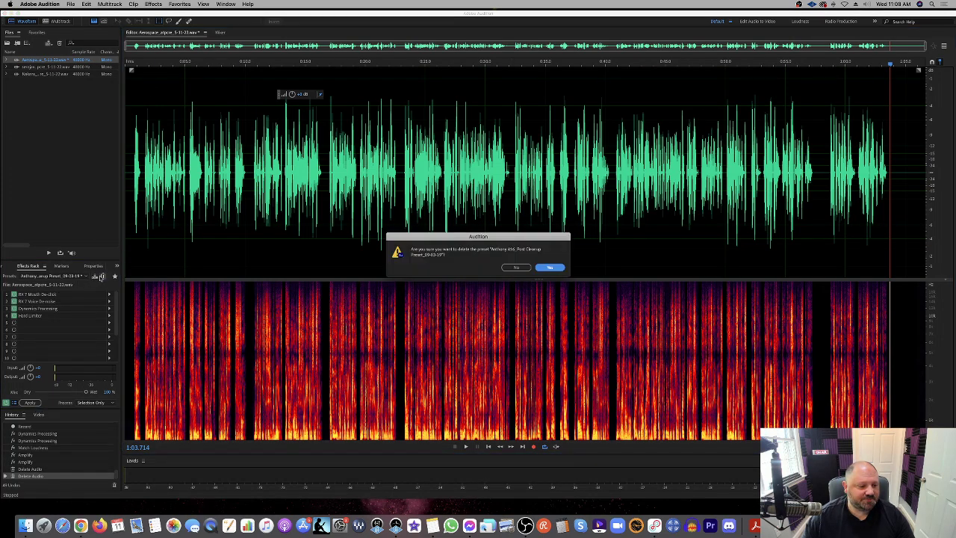
pyautogui.click(545, 268)
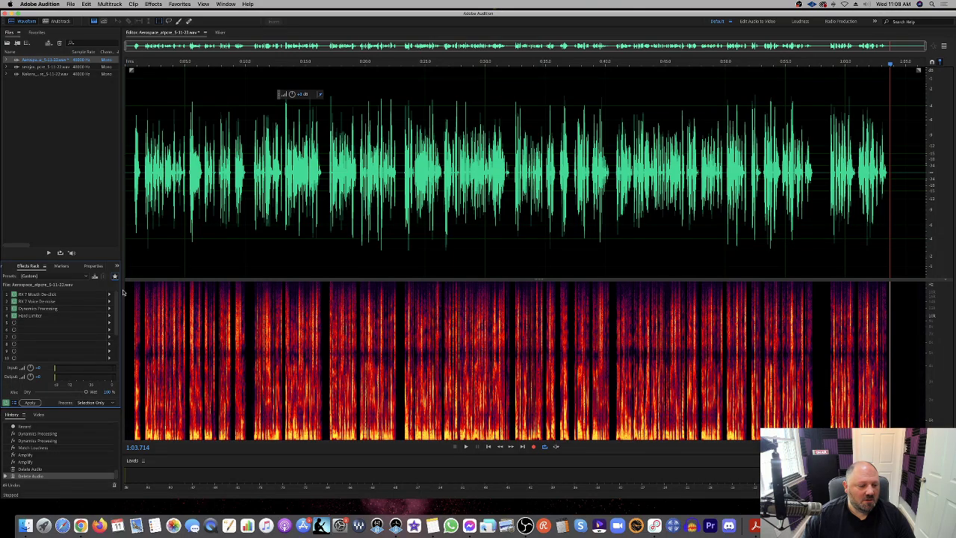
pyautogui.click(78, 278)
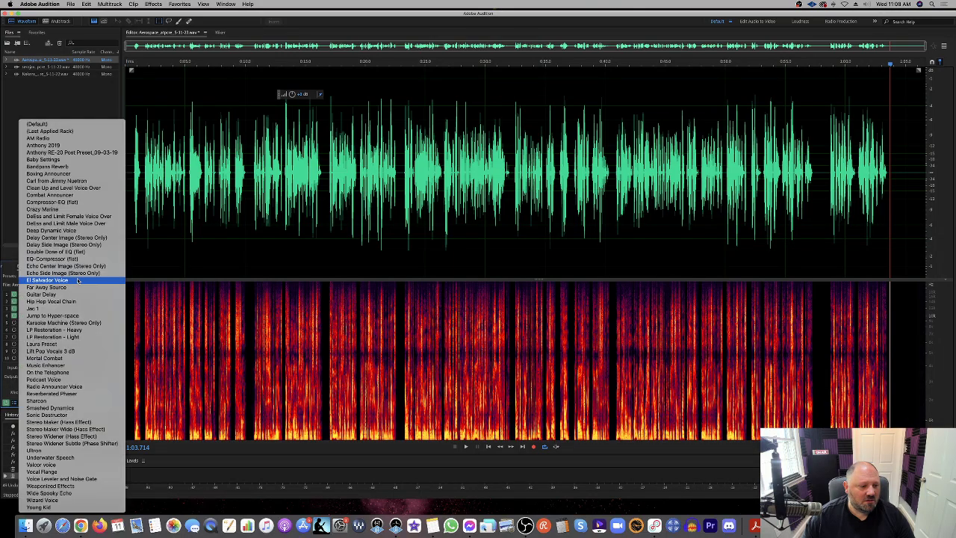
pyautogui.click(157, 269)
# Step: Undo the last audio deletion and remove all effects from the Effects Rack
pyautogui.press('super+z')
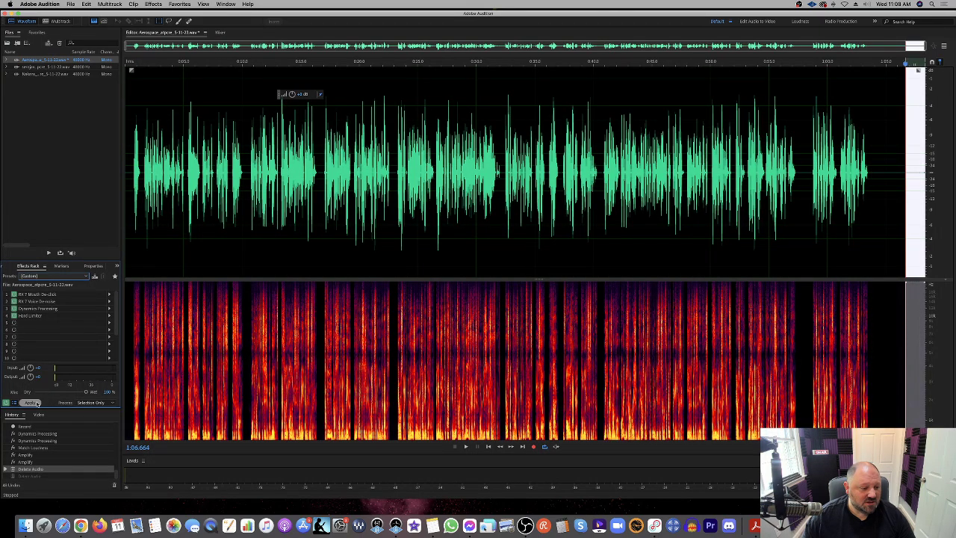
pyautogui.rightClick(44, 319)
pyautogui.click(65, 308)
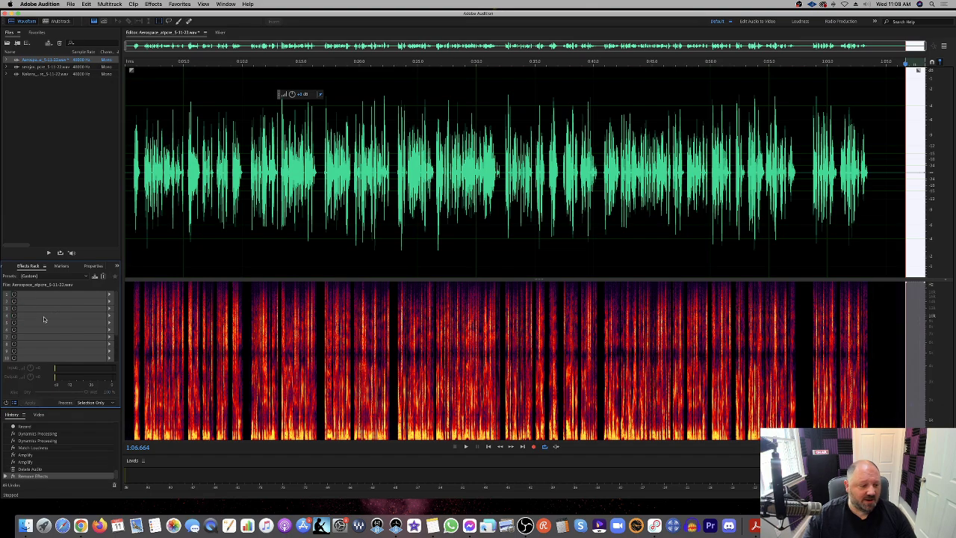
pyautogui.click(80, 212)
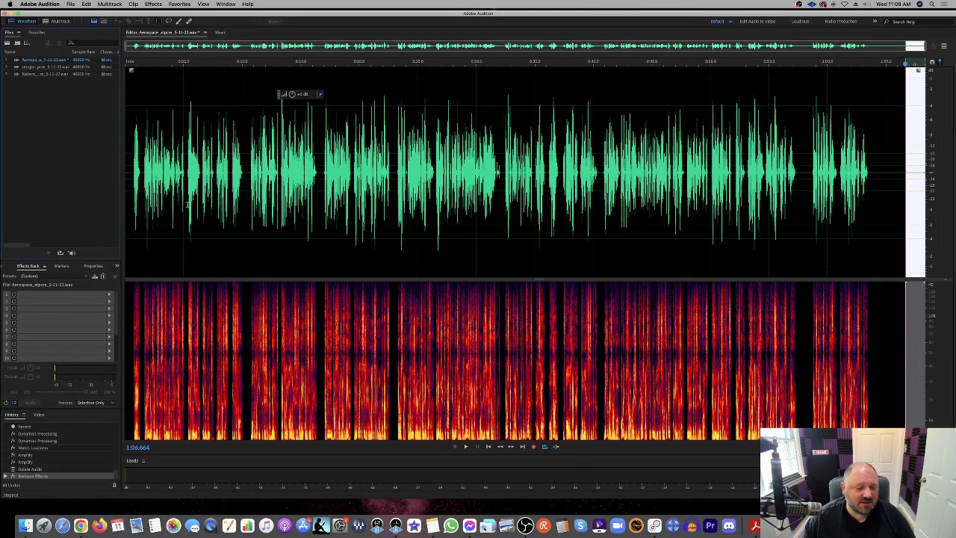
pyautogui.click(277, 196)
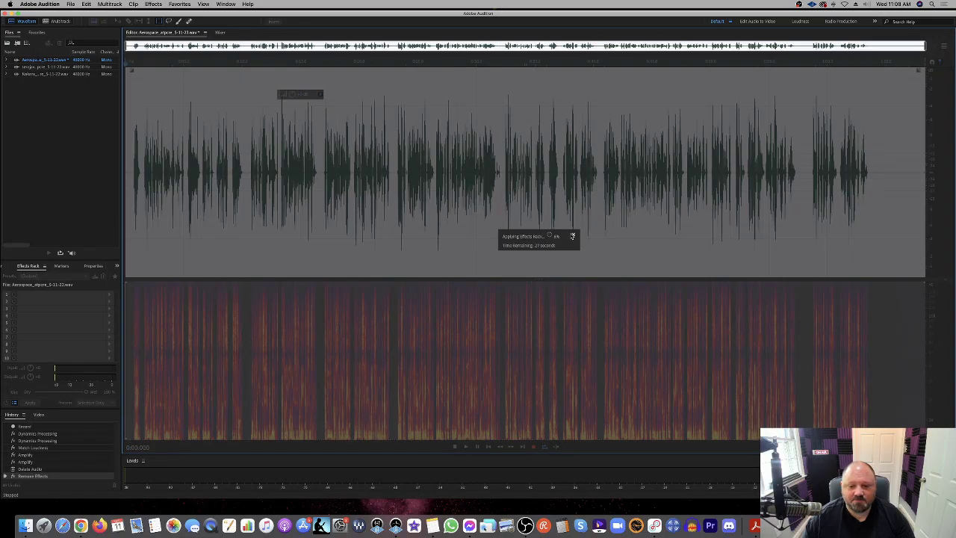
pyautogui.click(572, 236)
pyautogui.click(574, 228)
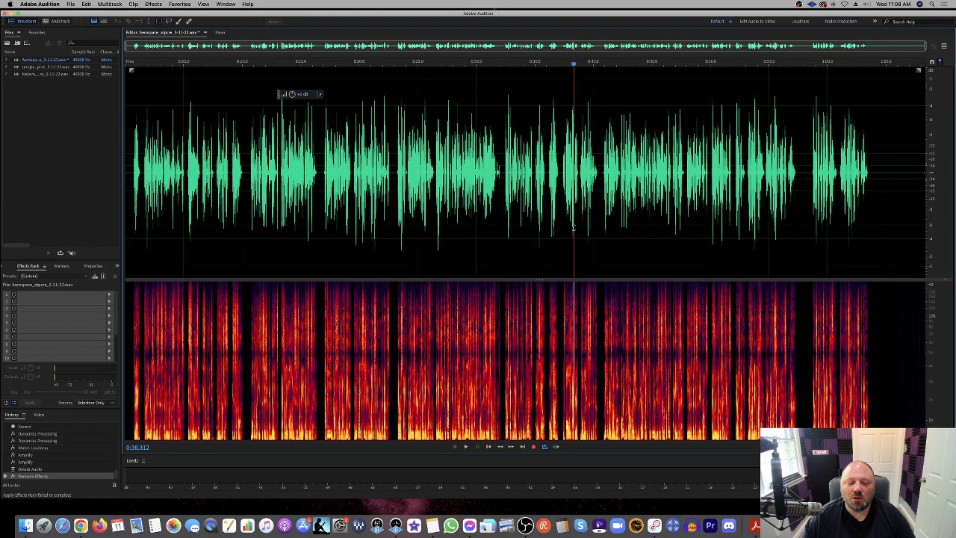
# Step: Set up saving the recording as a new file named introduction in MP3 Audio format
pyautogui.click(73, 4)
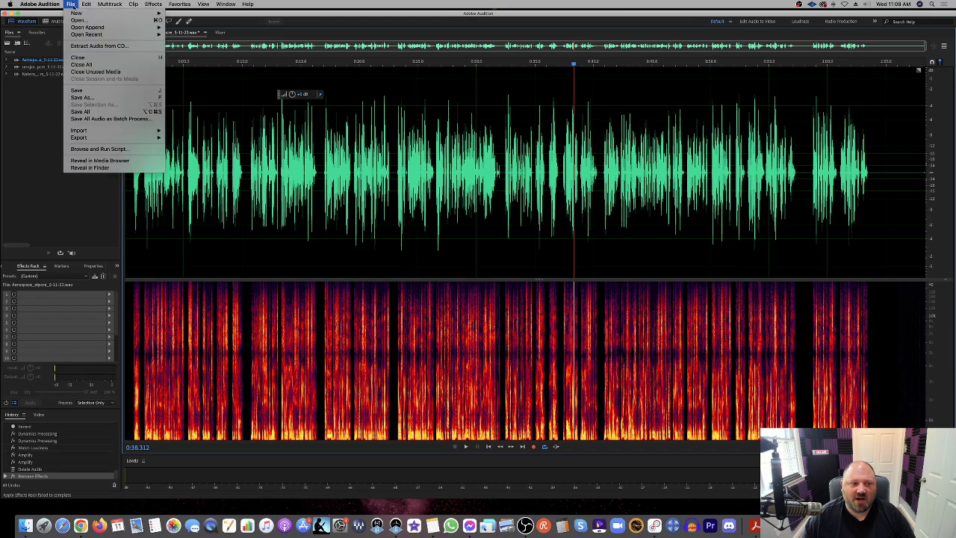
pyautogui.click(83, 92)
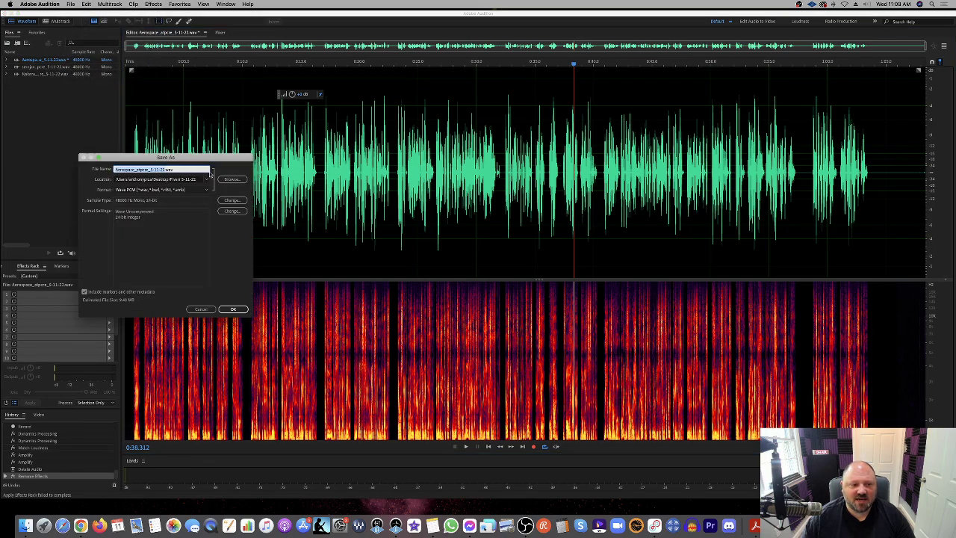
pyautogui.moveTo(193, 160); pyautogui.dragTo(452, 199)
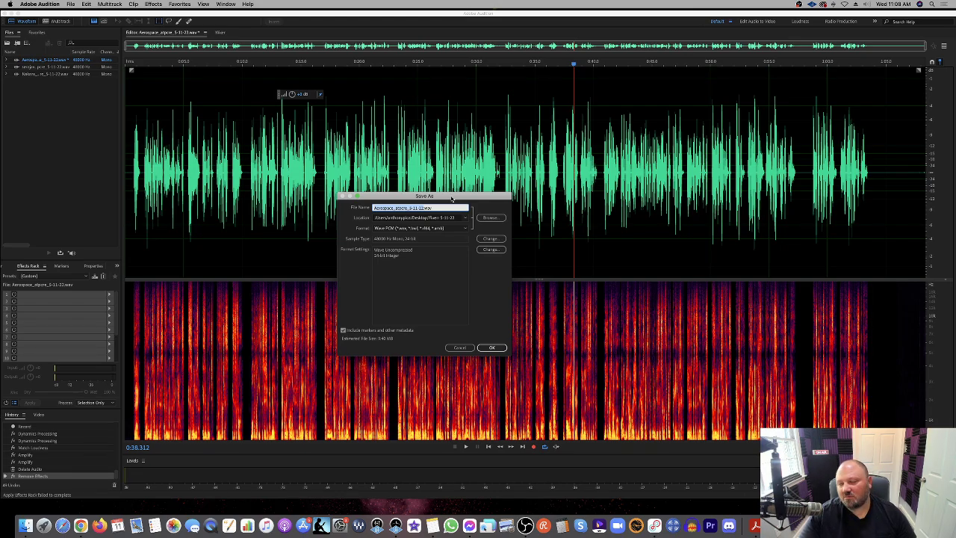
pyautogui.write('introduction')
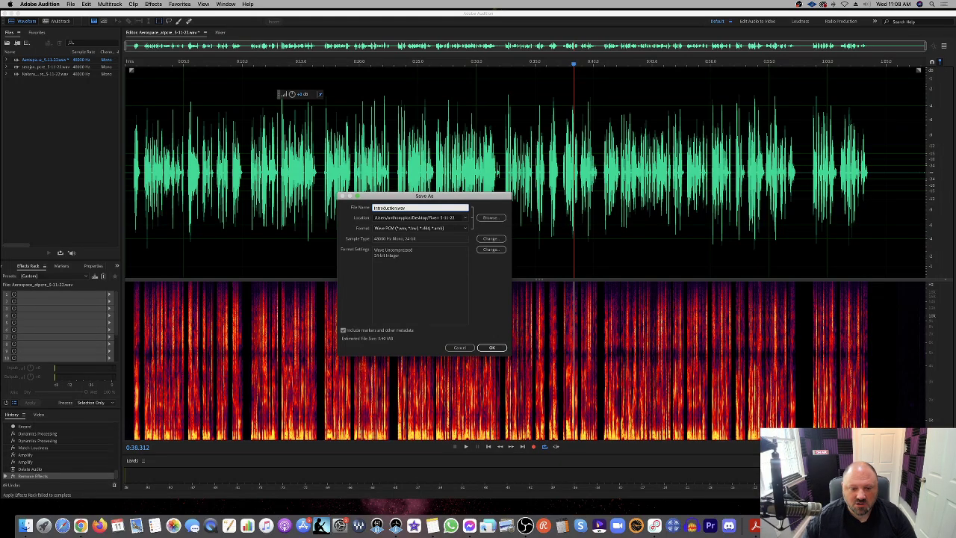
pyautogui.click(465, 230)
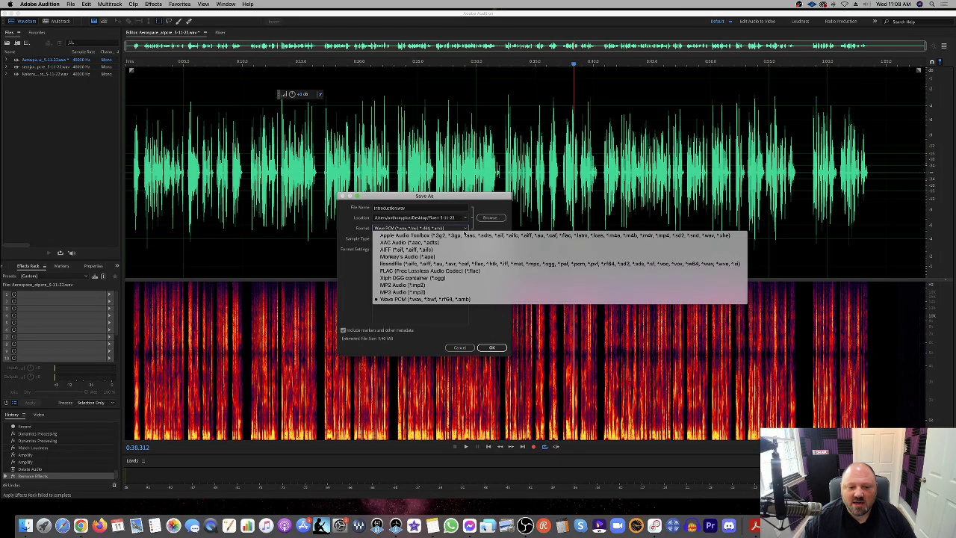
pyautogui.click(448, 291)
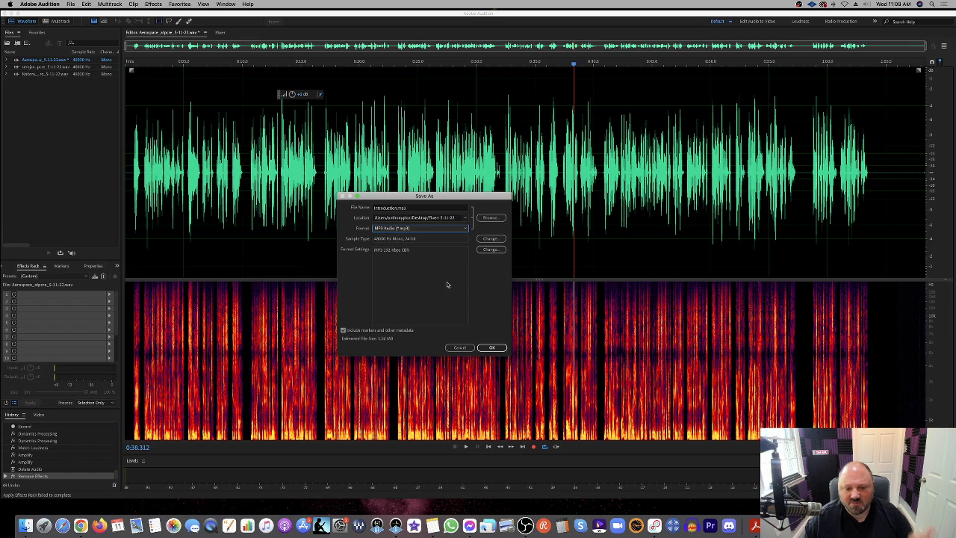
# Step: Set the MP3's sample type to a 44100 Hz sample rate and 16-bit depth
pyautogui.click(484, 240)
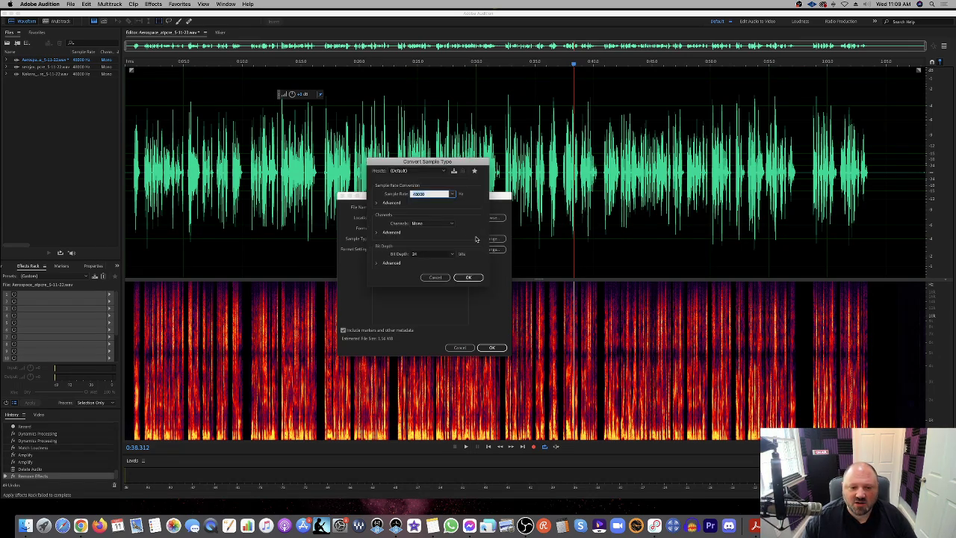
pyautogui.click(453, 195)
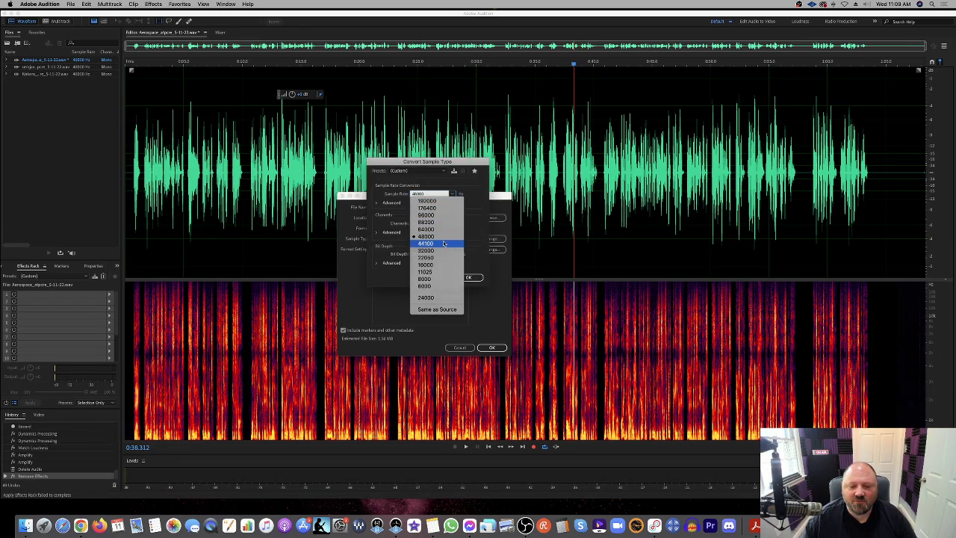
pyautogui.click(443, 243)
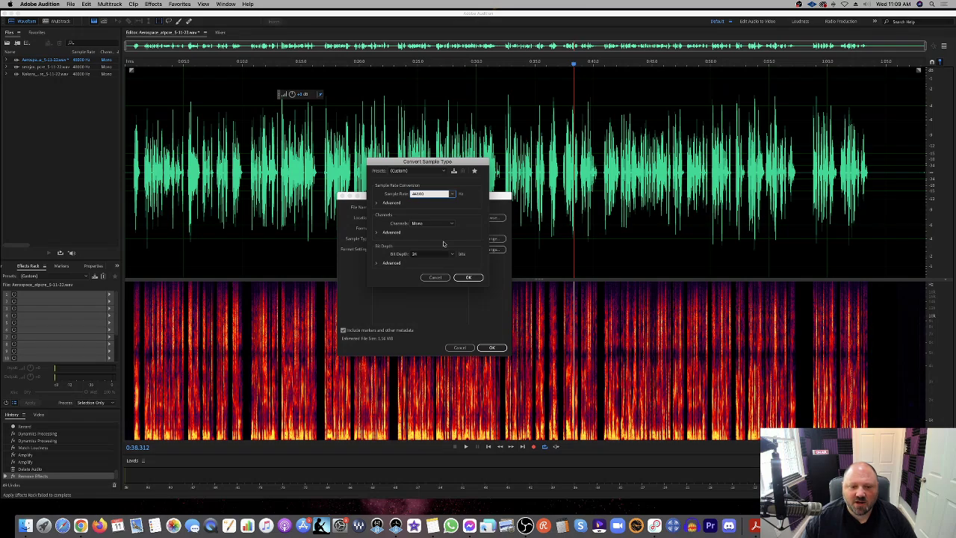
pyautogui.click(451, 254)
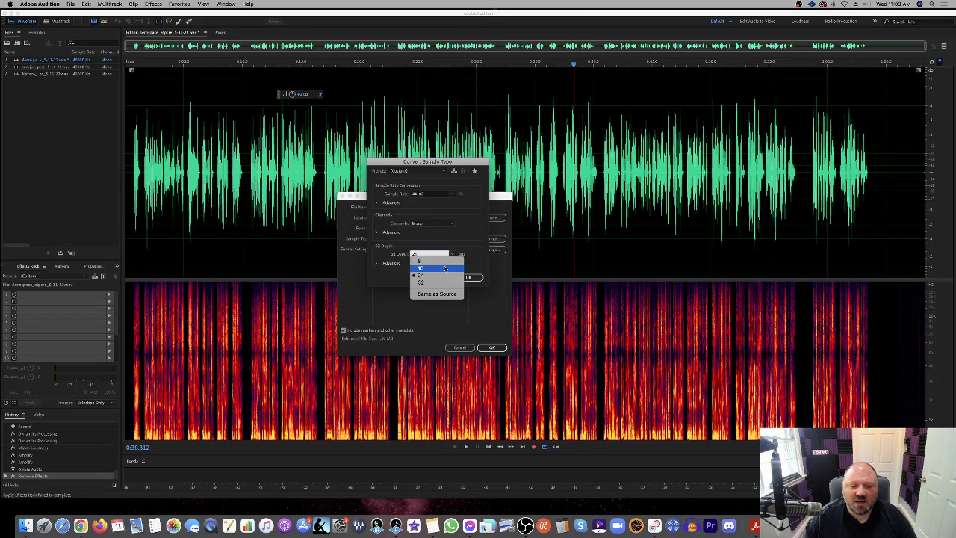
pyautogui.click(445, 268)
pyautogui.click(452, 257)
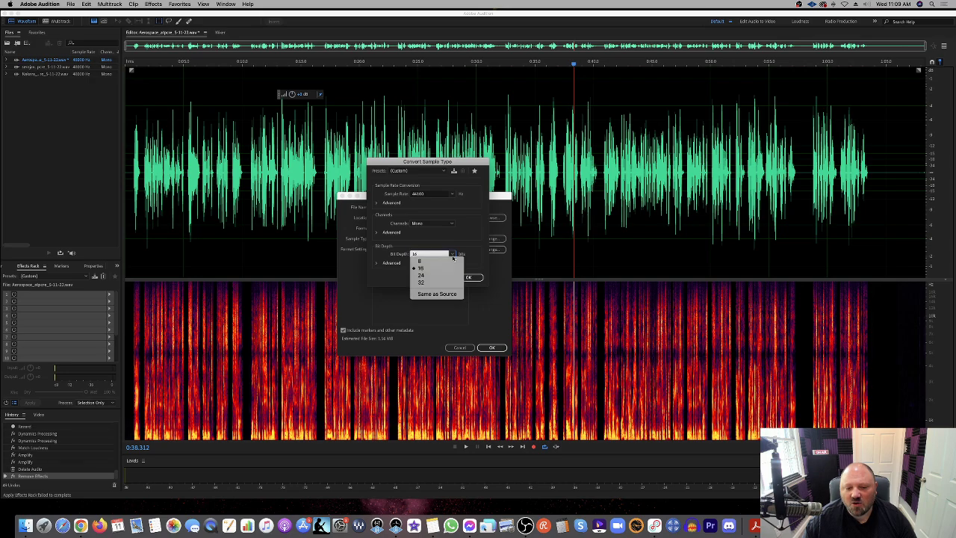
pyautogui.click(421, 283)
pyautogui.click(453, 255)
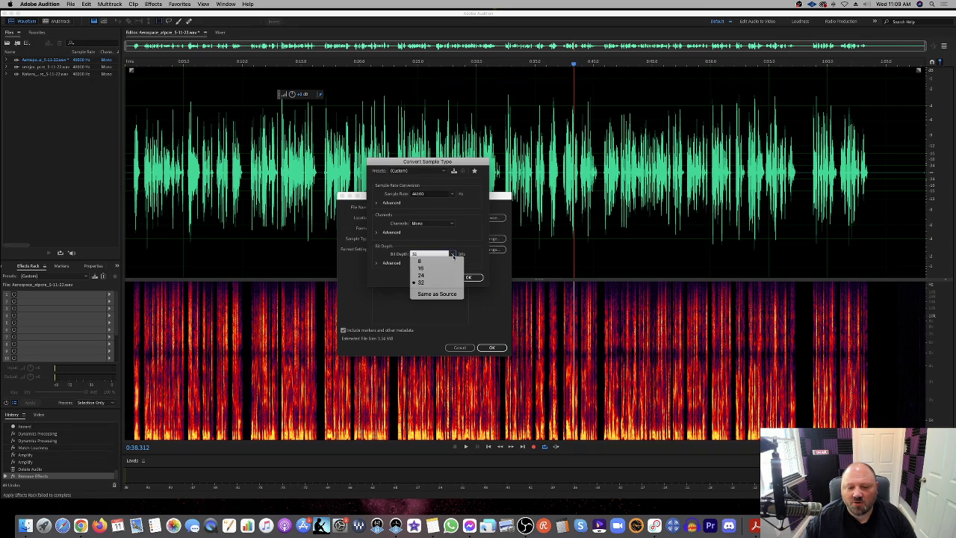
pyautogui.click(422, 268)
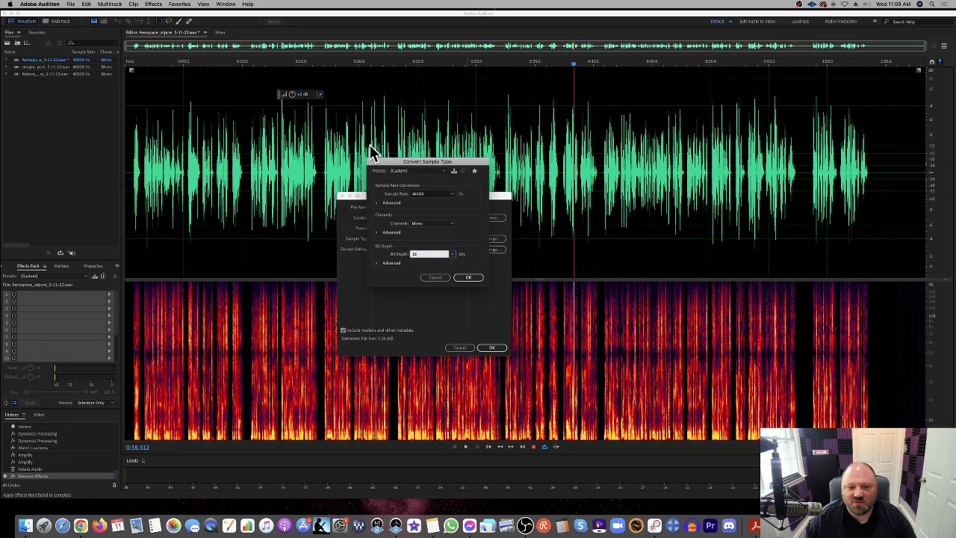
pyautogui.click(465, 277)
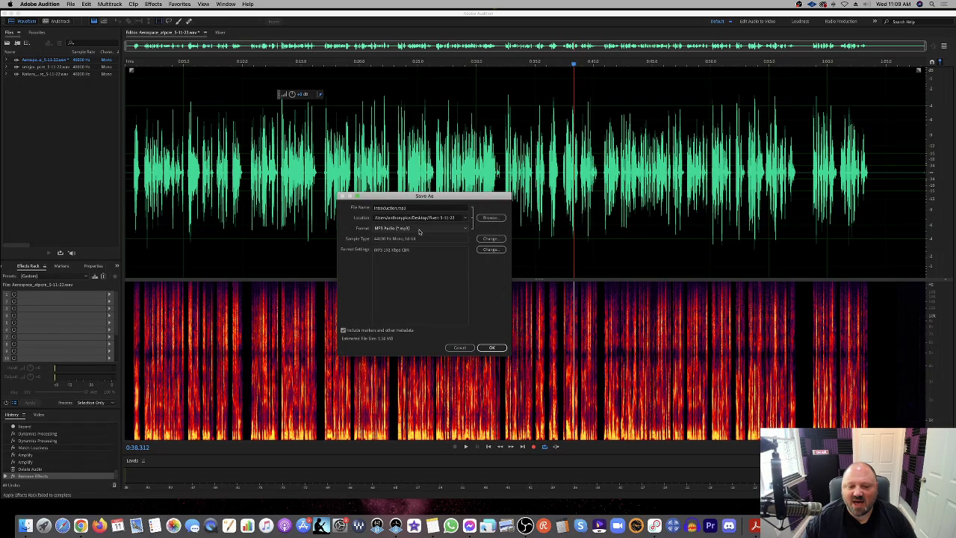
# Step: Set the MP3 format settings to a constant 192 Kbps bitrate, and cancel saving the file
pyautogui.click(490, 250)
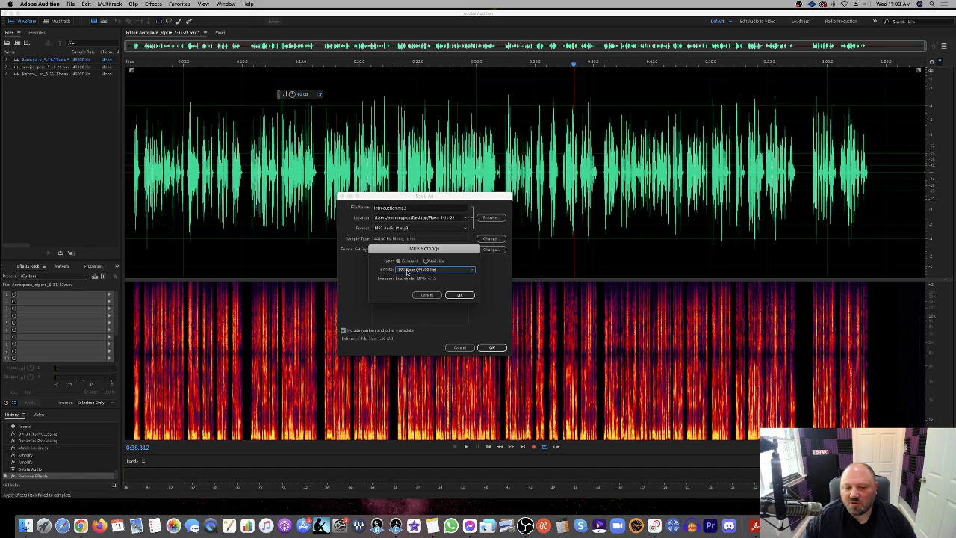
pyautogui.click(428, 261)
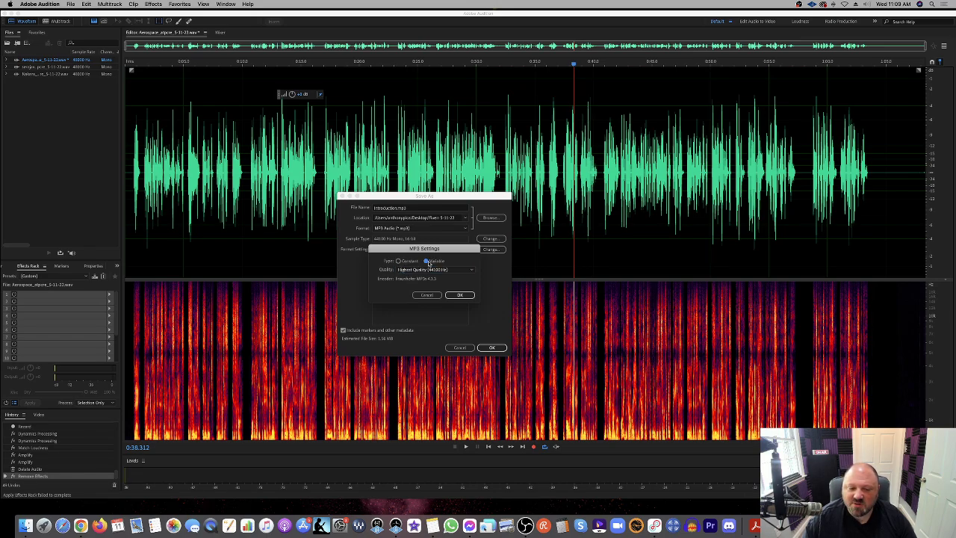
pyautogui.click(399, 261)
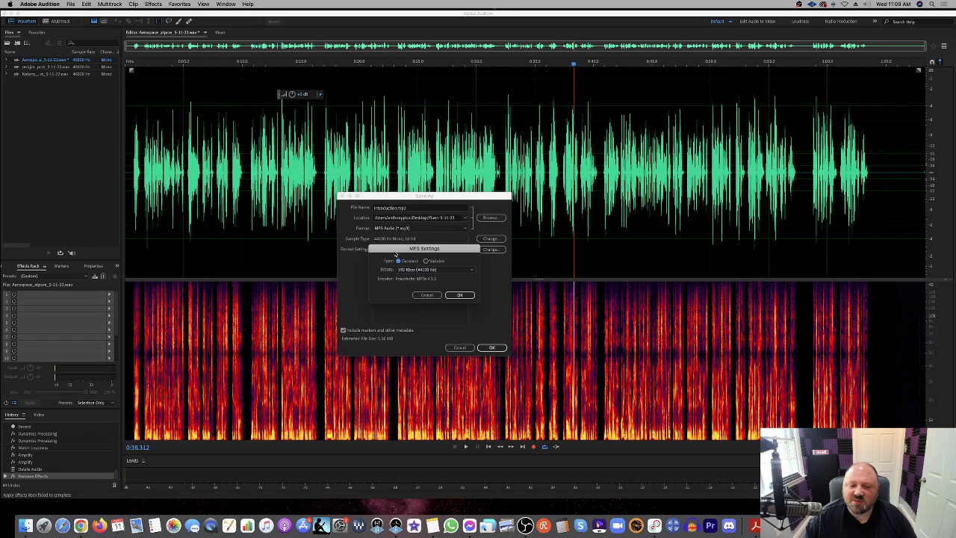
pyautogui.click(458, 295)
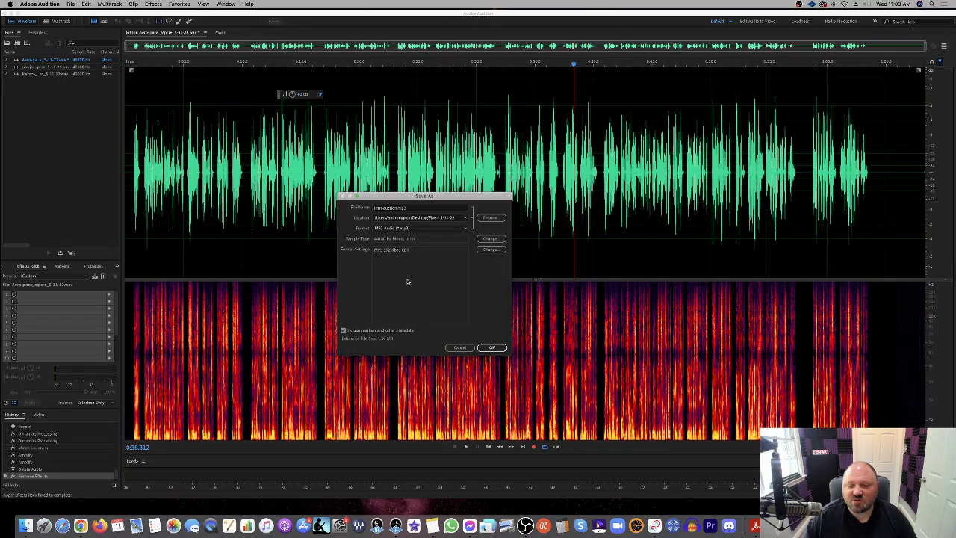
pyautogui.click(450, 348)
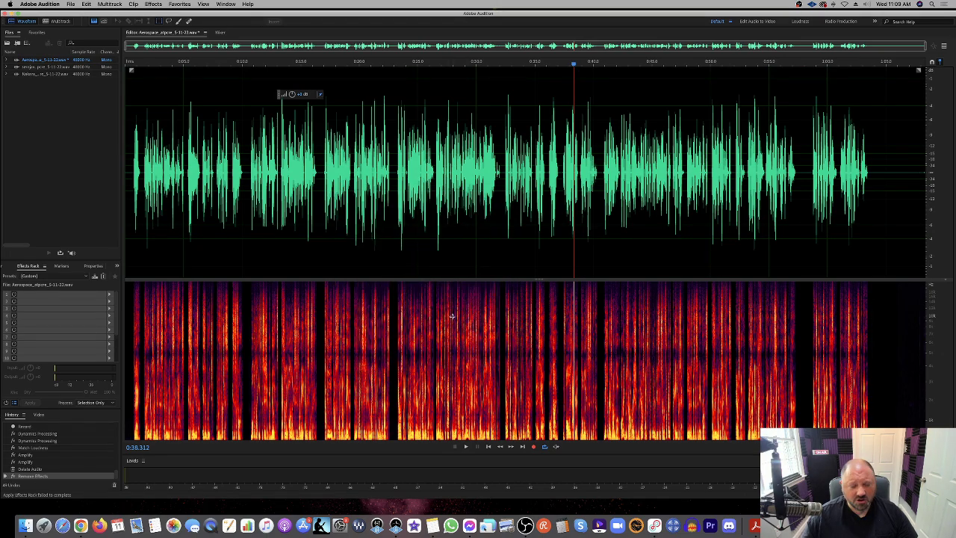
pyautogui.click(452, 263)
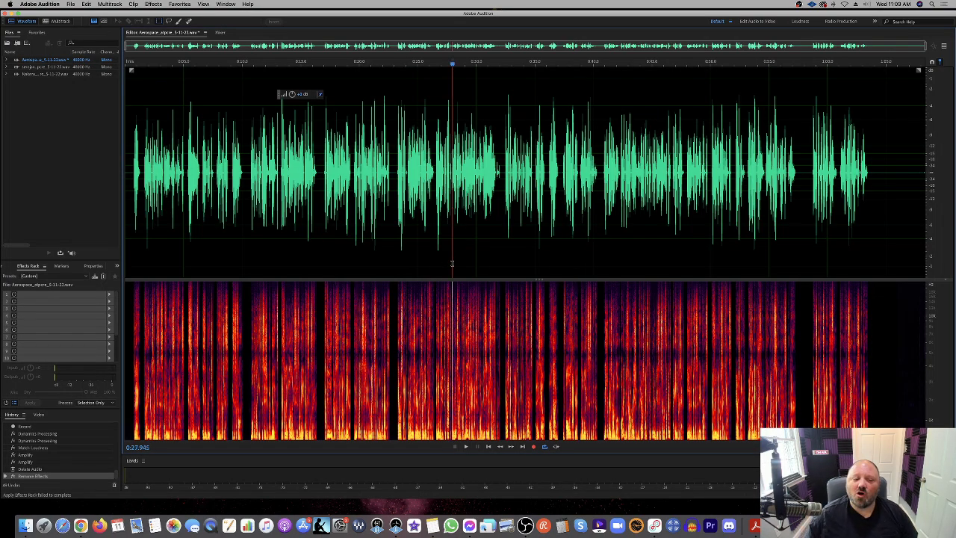